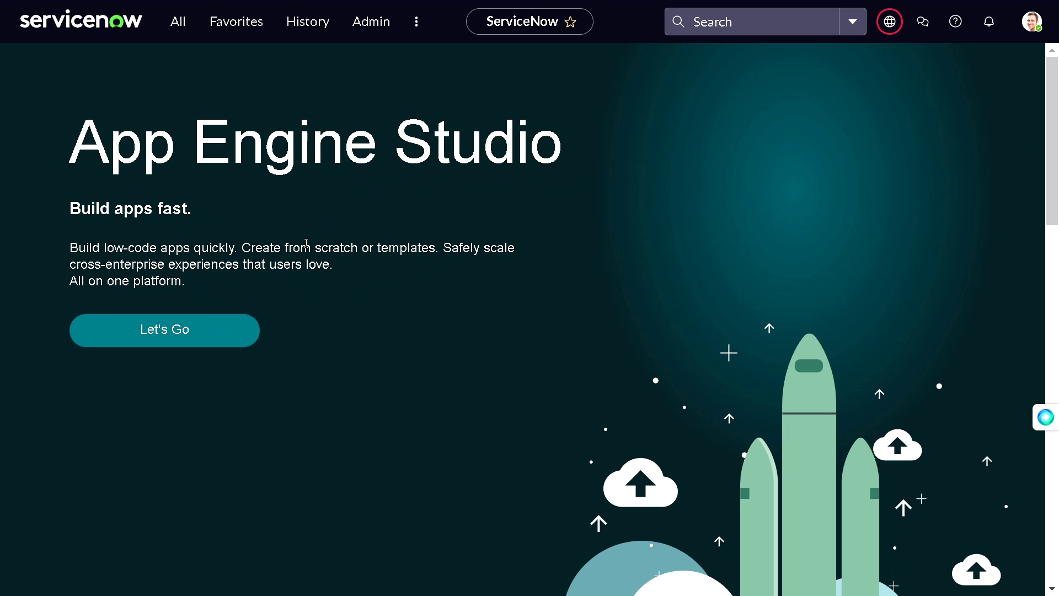
- Filter the application navigator by 'contract' and browse the Contract modules such as Overview and Contracts
left_click(177, 36)
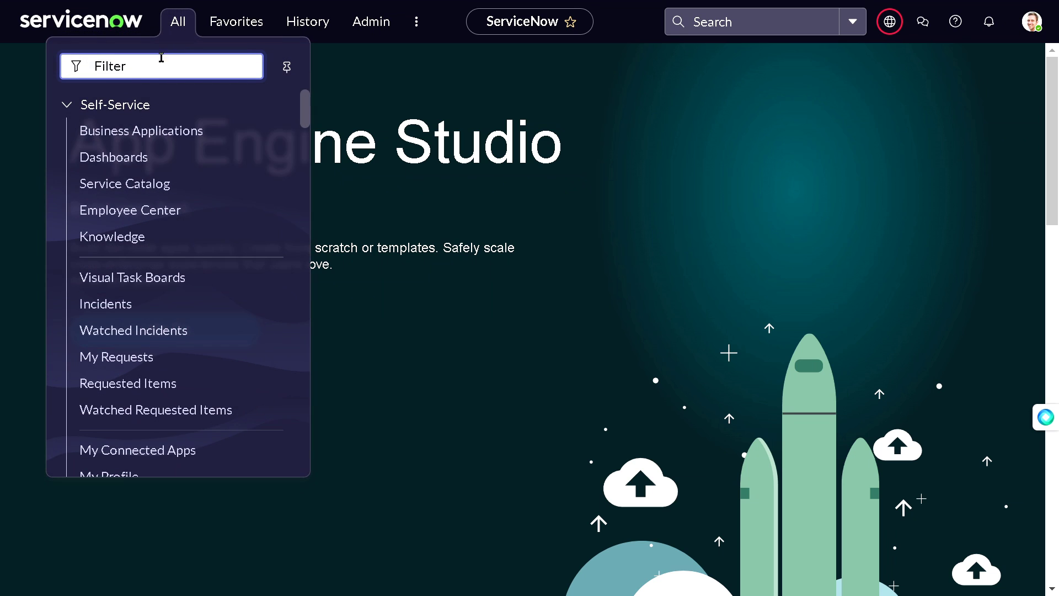
type("contract")
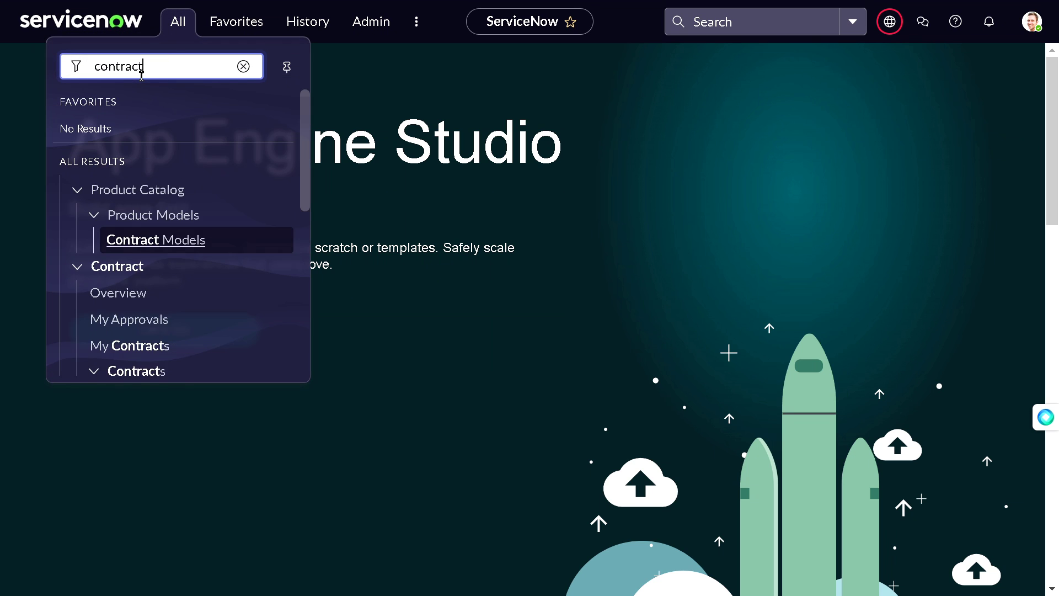
scroll(190, 228, "down", 3)
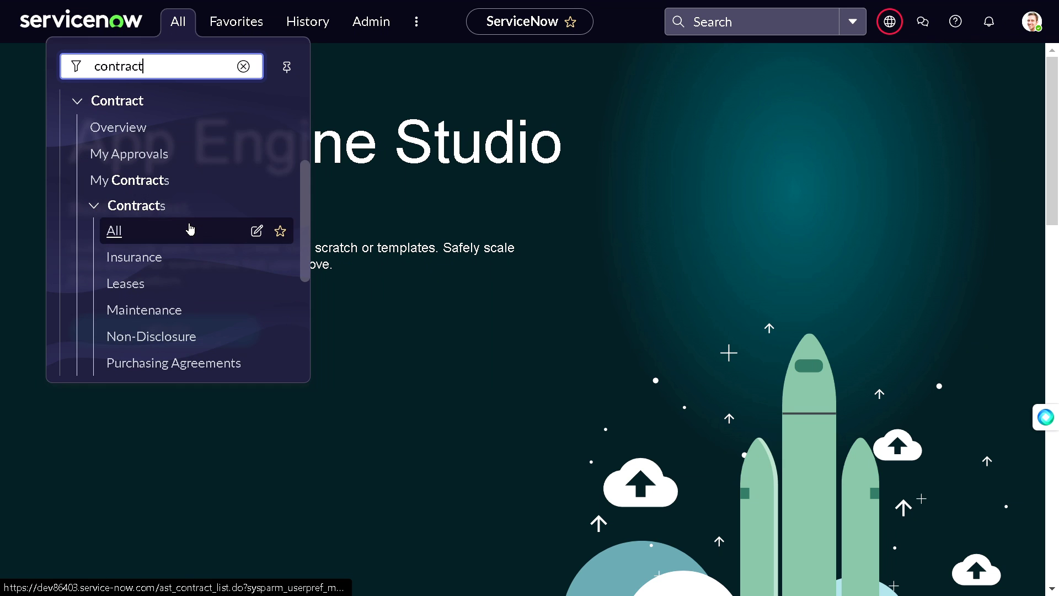
scroll(190, 208, "up", 2)
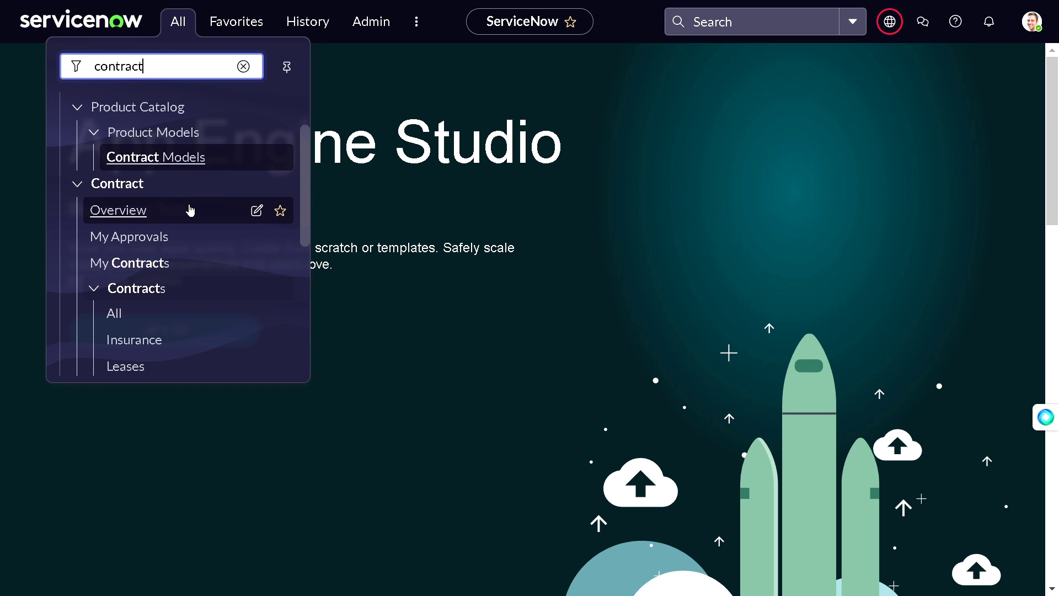
scroll(184, 203, "down", 2)
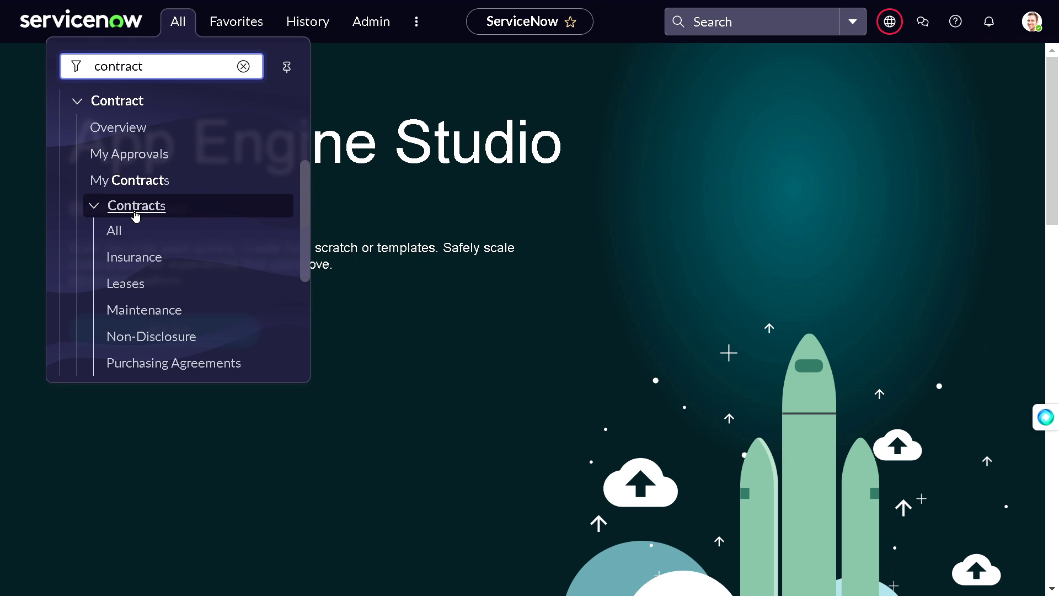
scroll(135, 215, "down", 2)
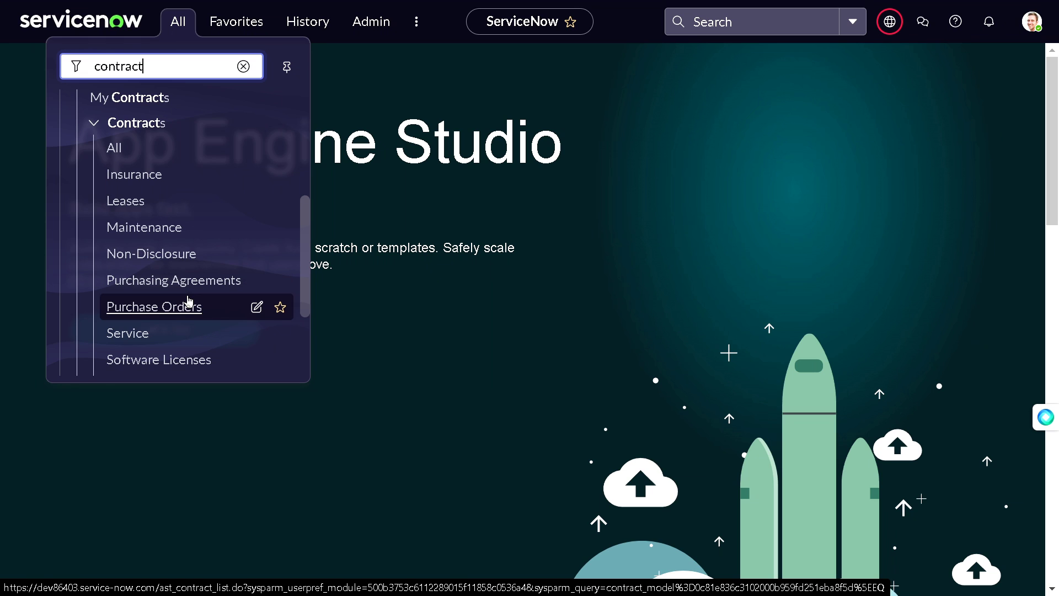
scroll(188, 300, "down", 2)
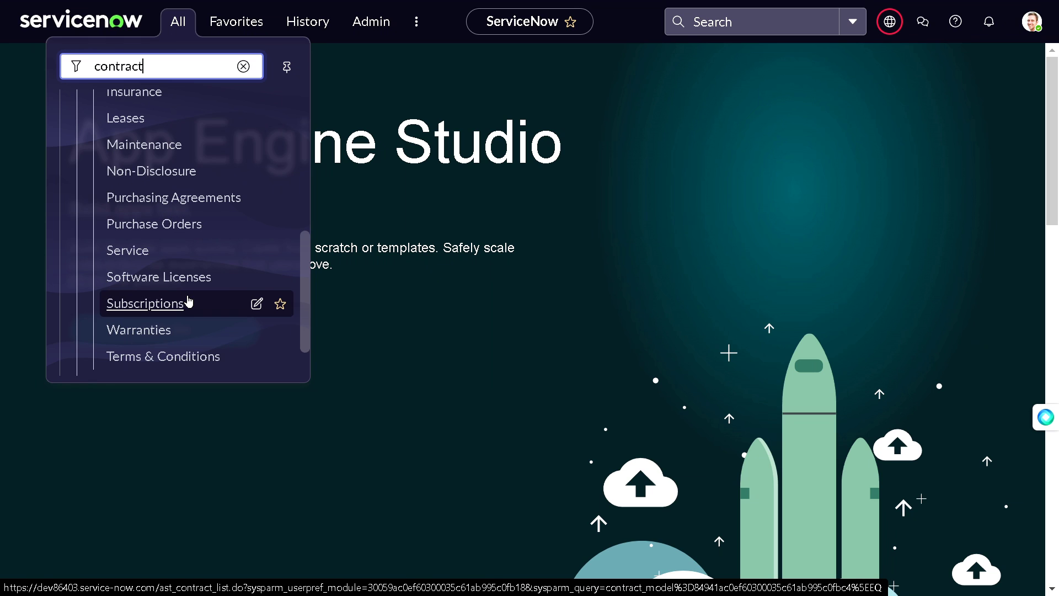
scroll(188, 300, "down", 1)
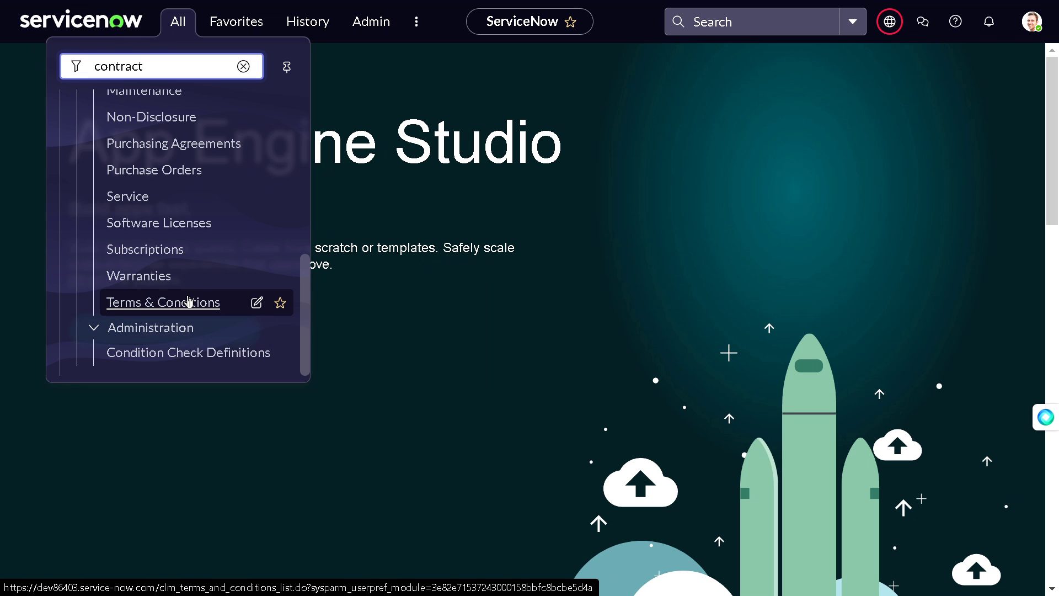
scroll(188, 300, "up", 2)
scroll(188, 301, "down", 2)
scroll(171, 290, "up", 7)
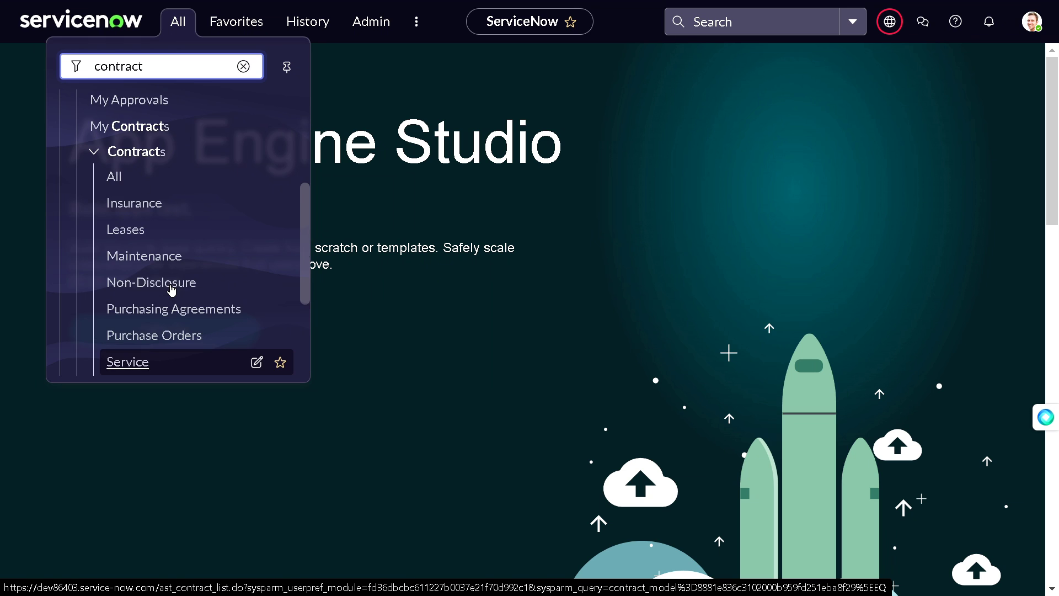
scroll(171, 291, "down", 3)
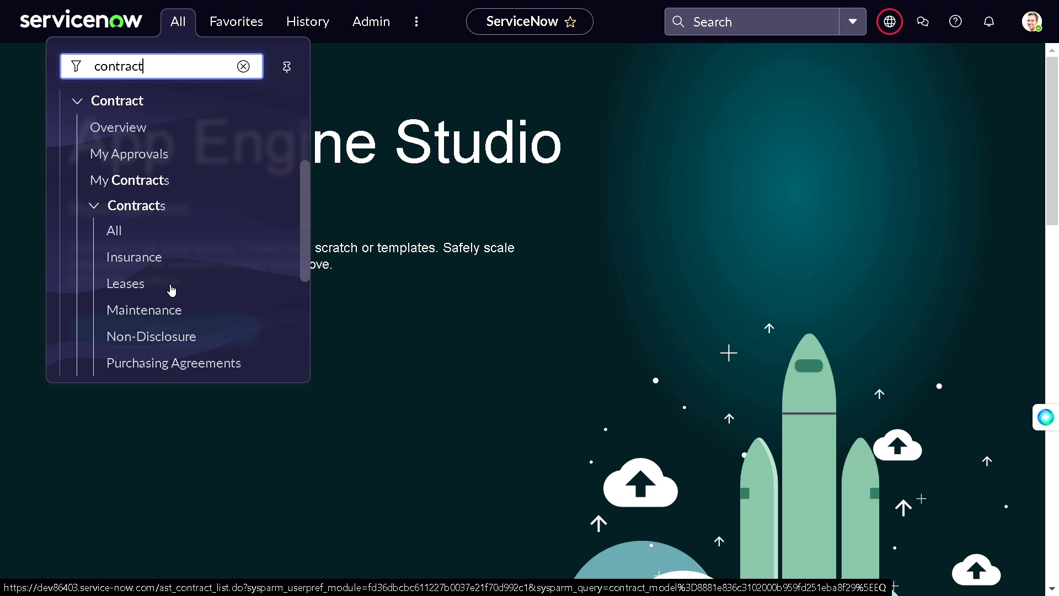
- Open the Contracts list and highlight the first row: 12345, Acer, 2023-06-11, Active
left_click(174, 232)
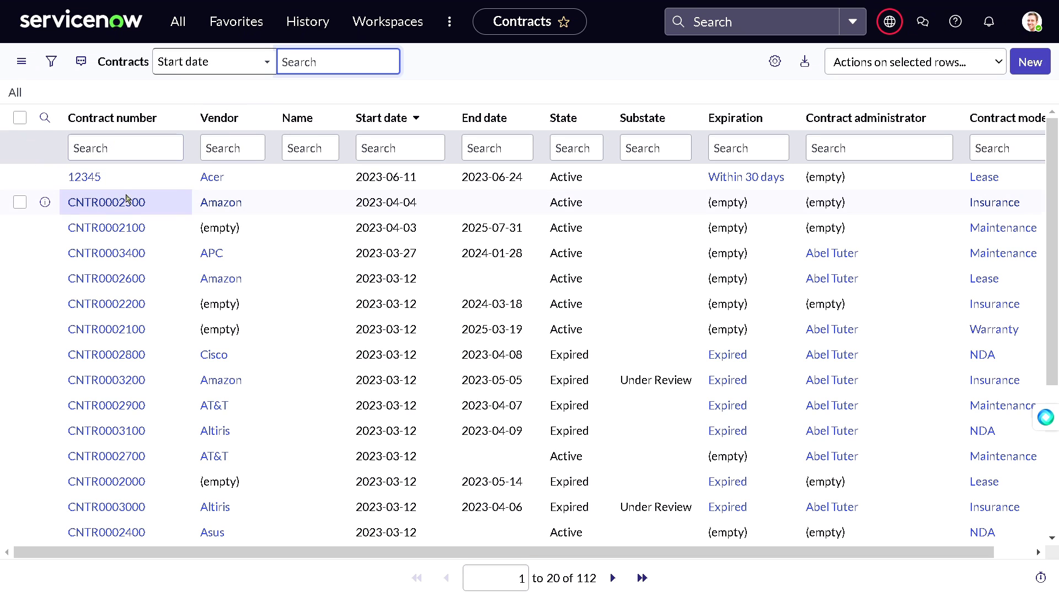
left_click(64, 167)
left_click_drag(64, 167, 175, 170)
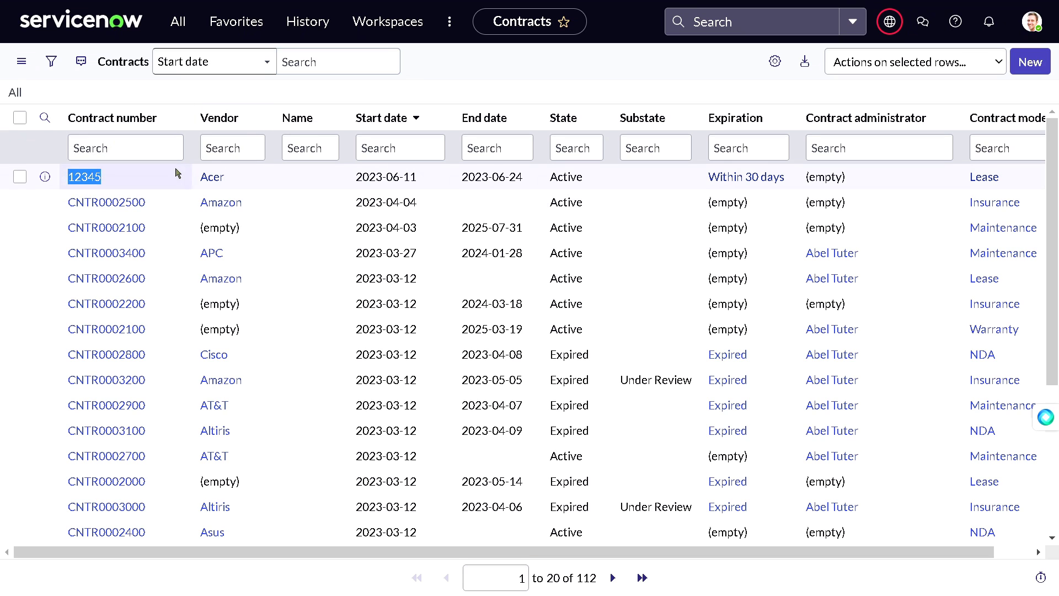
double_click(210, 175)
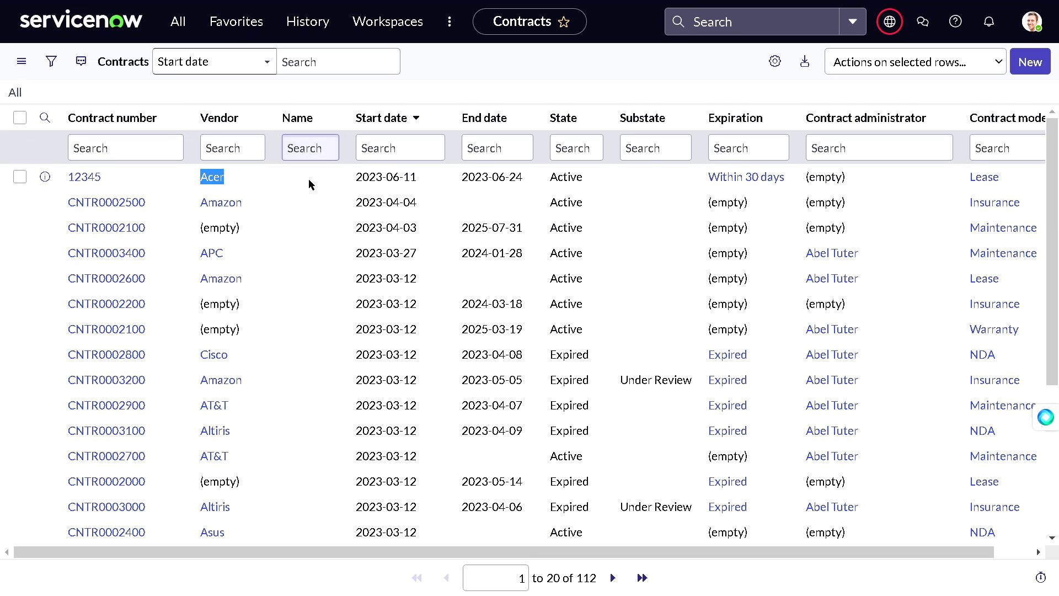
left_click_drag(418, 176, 351, 177)
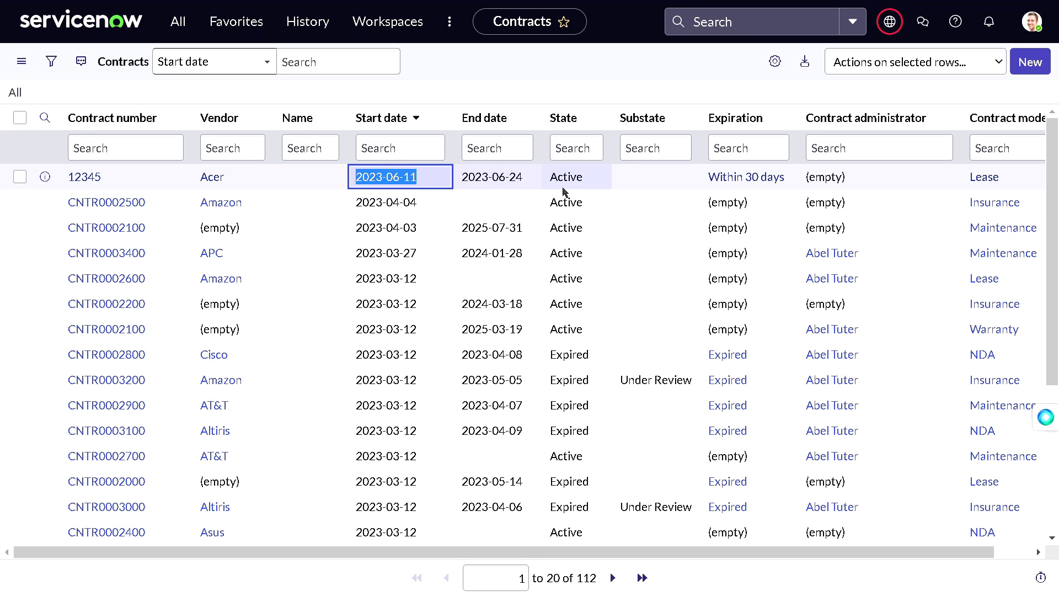
left_click_drag(583, 177, 553, 177)
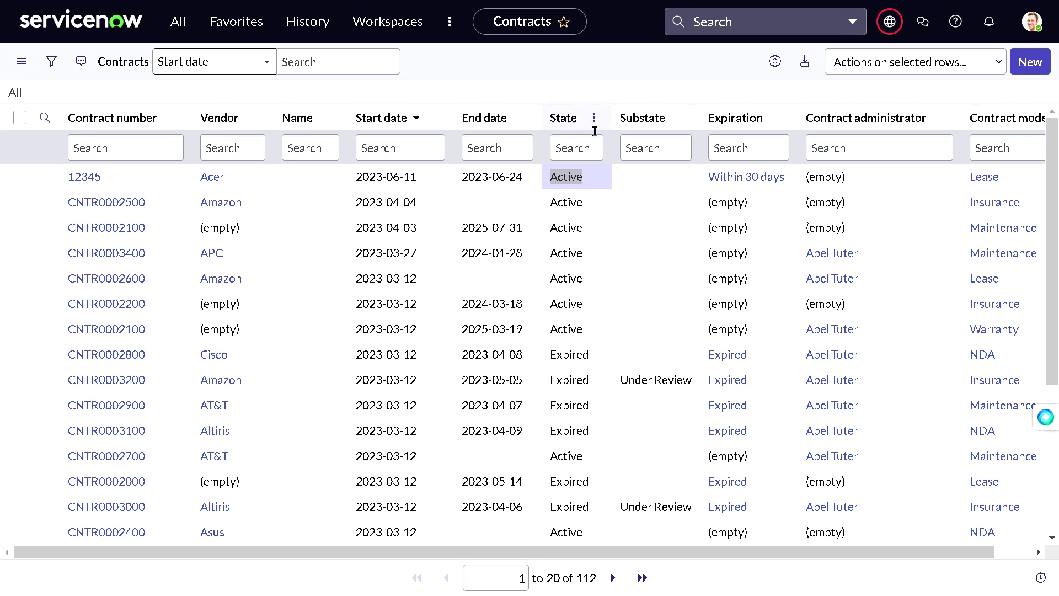
- Create a new contract record with Service Contract chosen as its contract model
left_click(1021, 65)
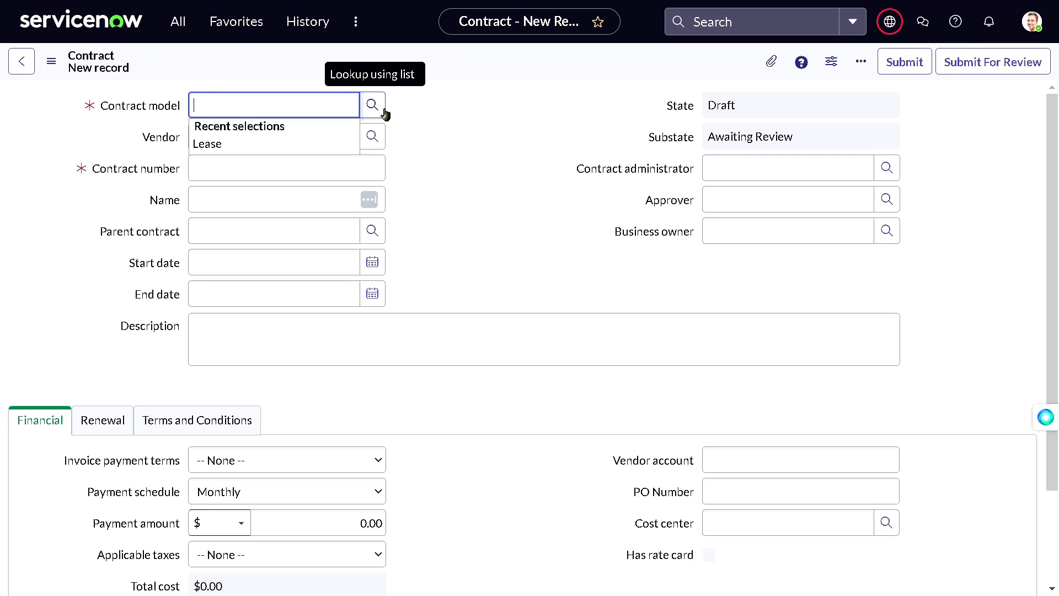
left_click(384, 110)
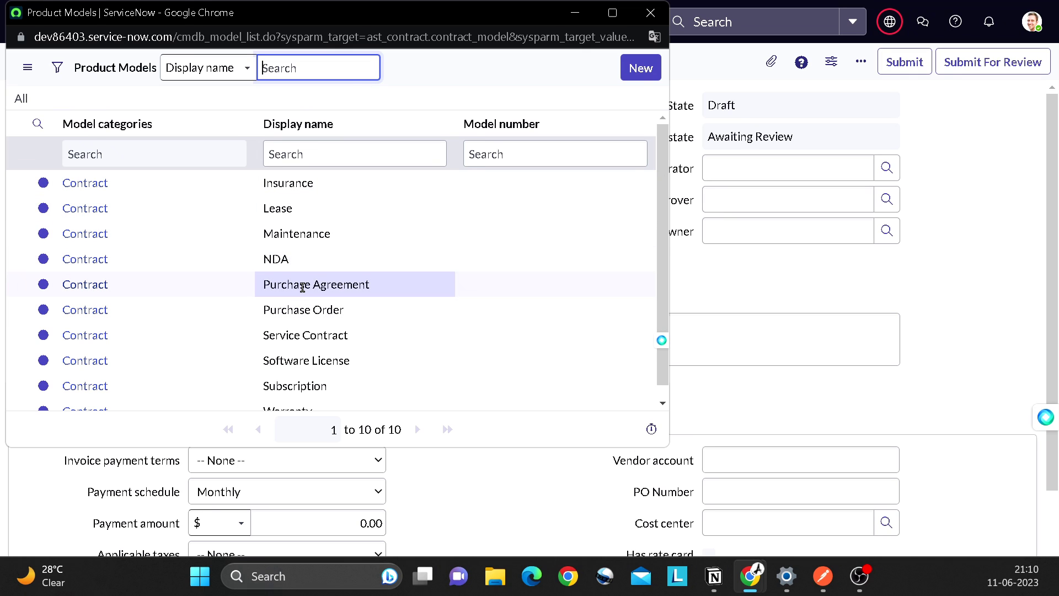
scroll(303, 287, "down", 1)
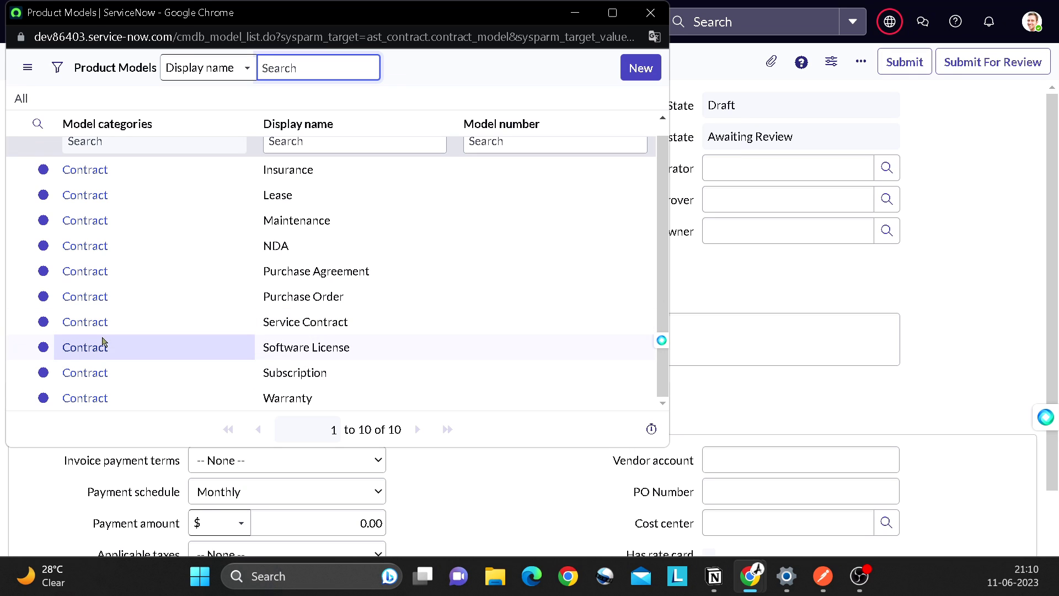
left_click(149, 323)
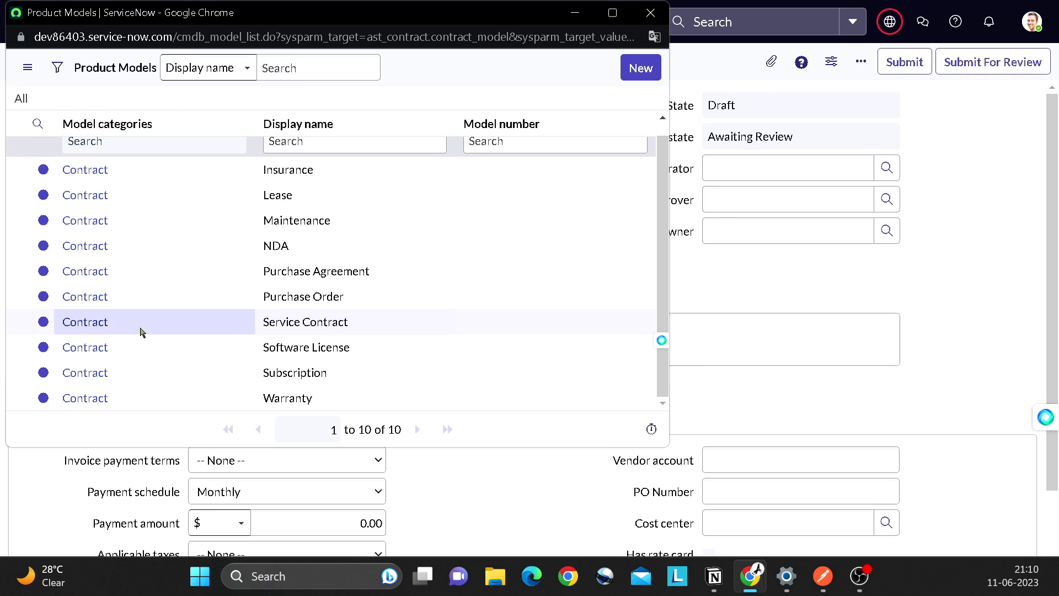
left_click(78, 328)
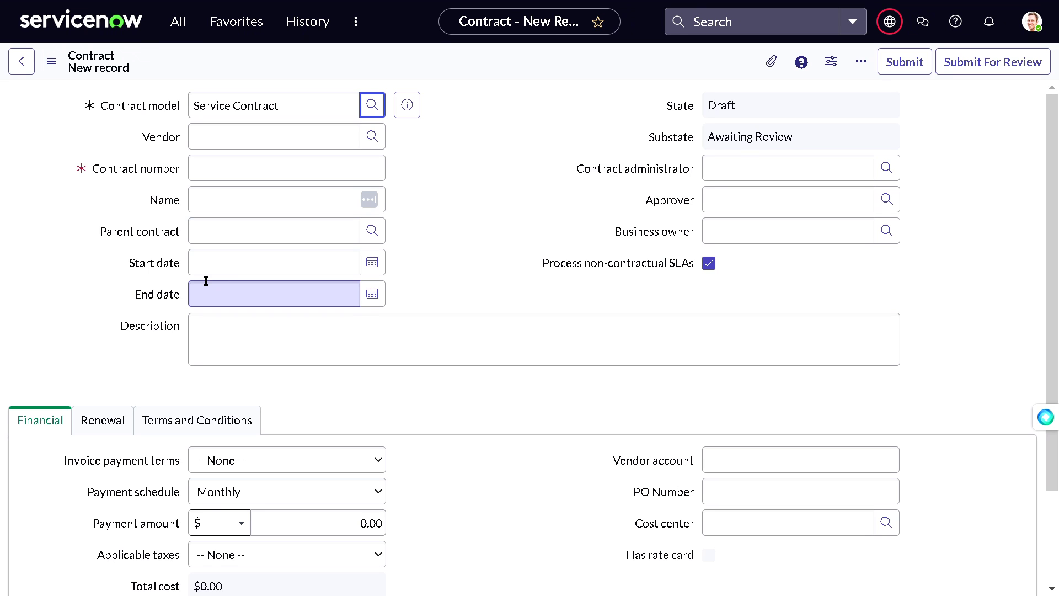
left_click(371, 138)
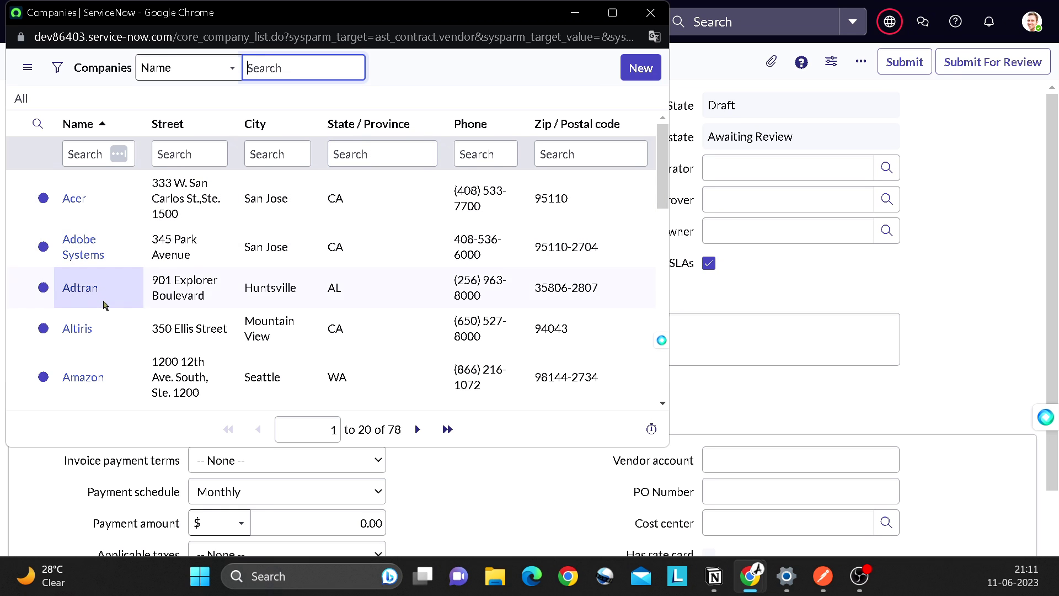
- Choose Apple from the Companies lookup as the contract's vendor
scroll(103, 305, "down", 4)
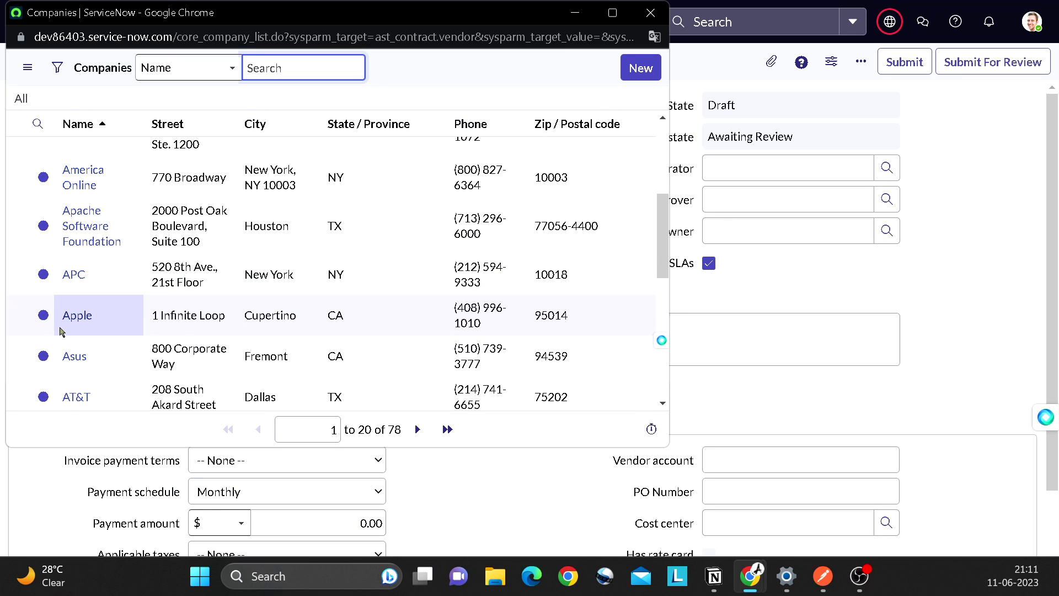
left_click(82, 316)
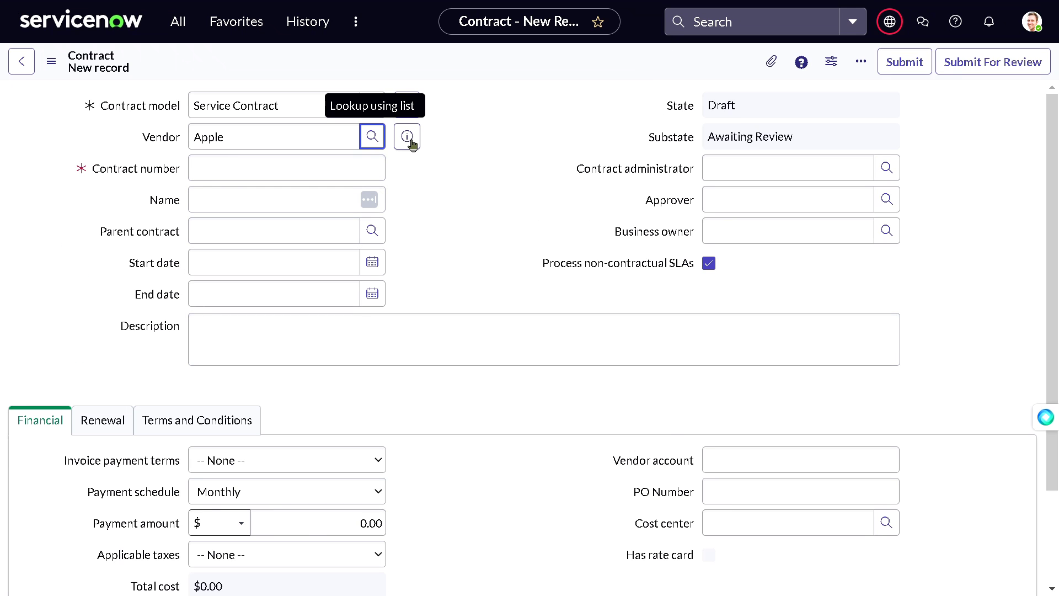
left_click(350, 161)
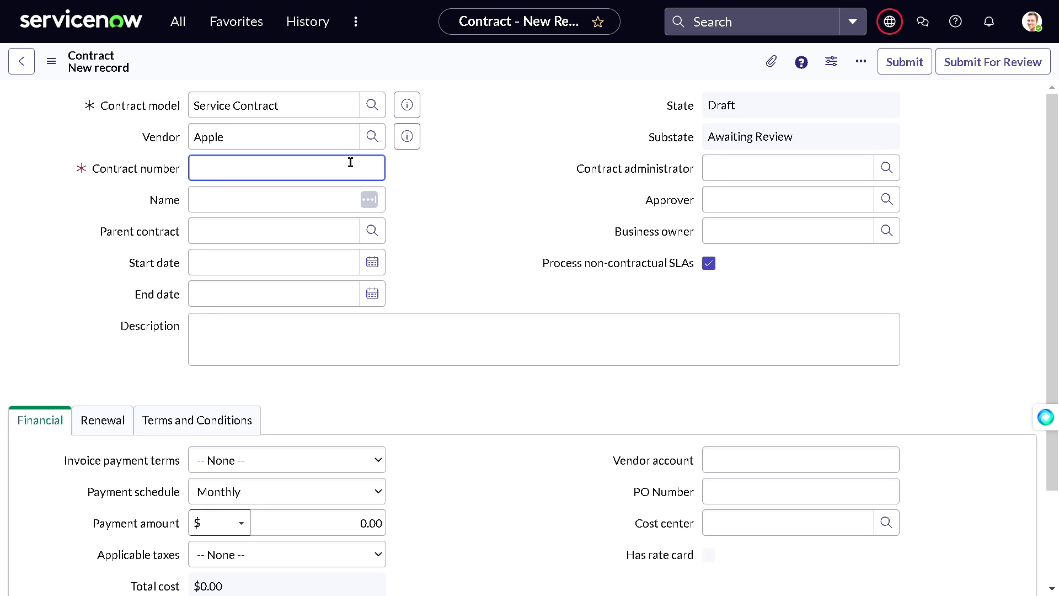
- Enter contract number DEMO123 and contract name 'Apple Service COntract'
type("DEMO123")
key("ctrl+a")
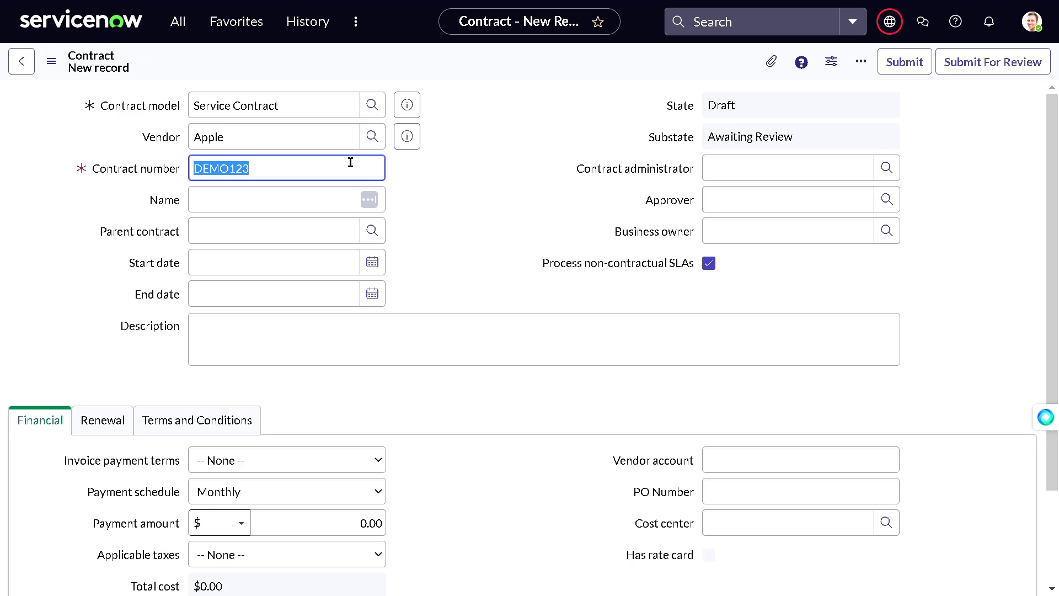
left_click(301, 205)
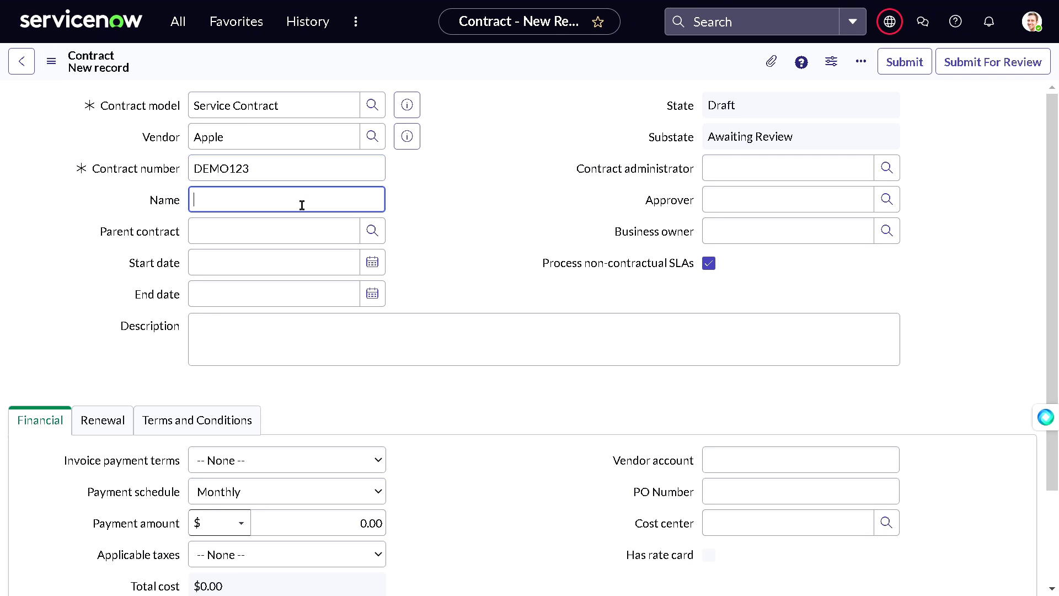
type("Apple Service COntract")
- Set the start date to 2023-06-12 and the end date to 2023-06-24
scroll(411, 267, "down", 3)
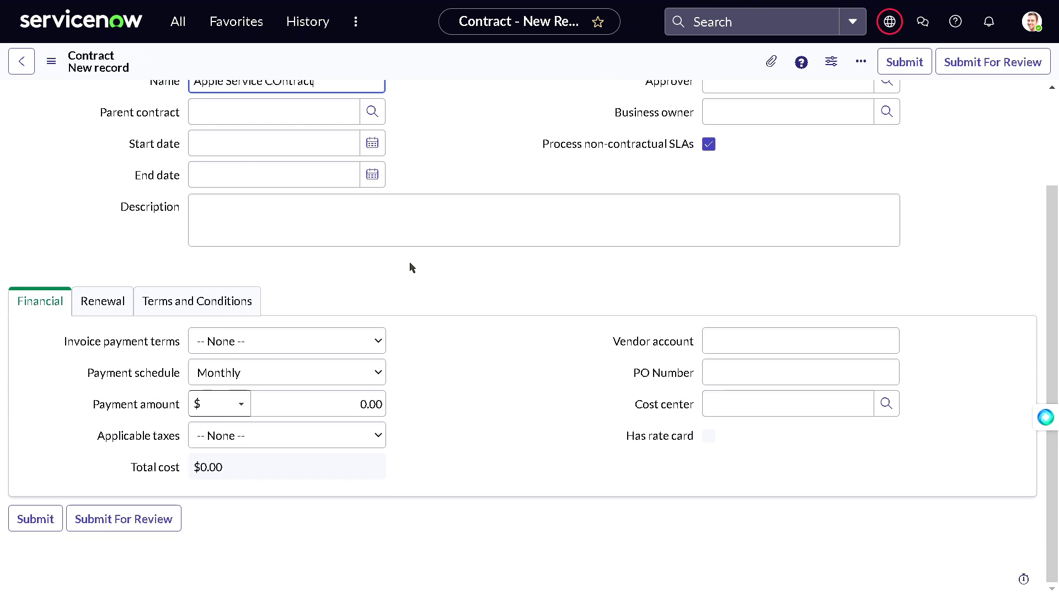
scroll(408, 259, "up", 2)
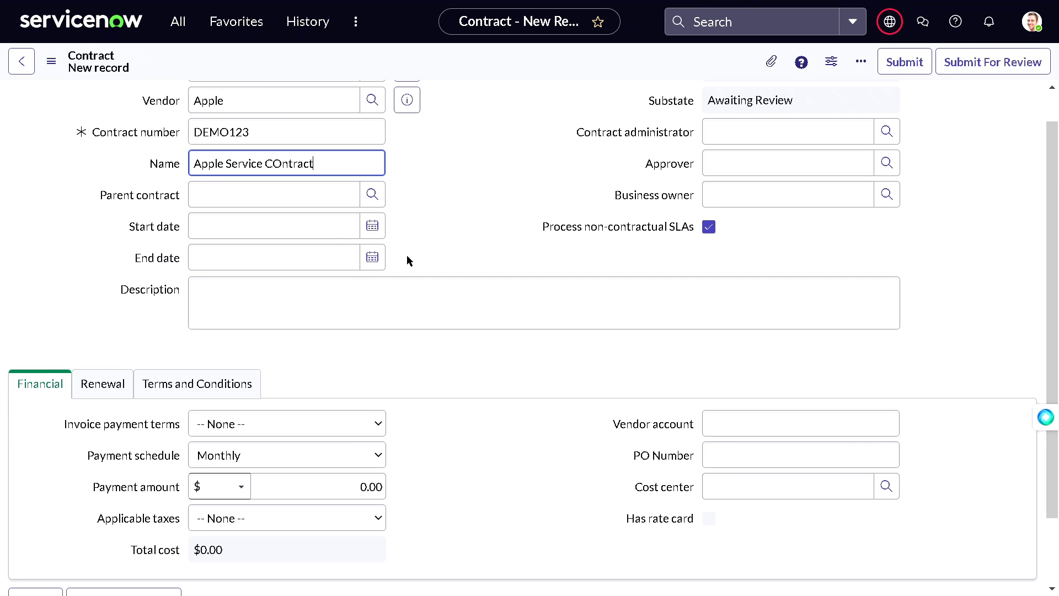
left_click(372, 227)
left_click(223, 339)
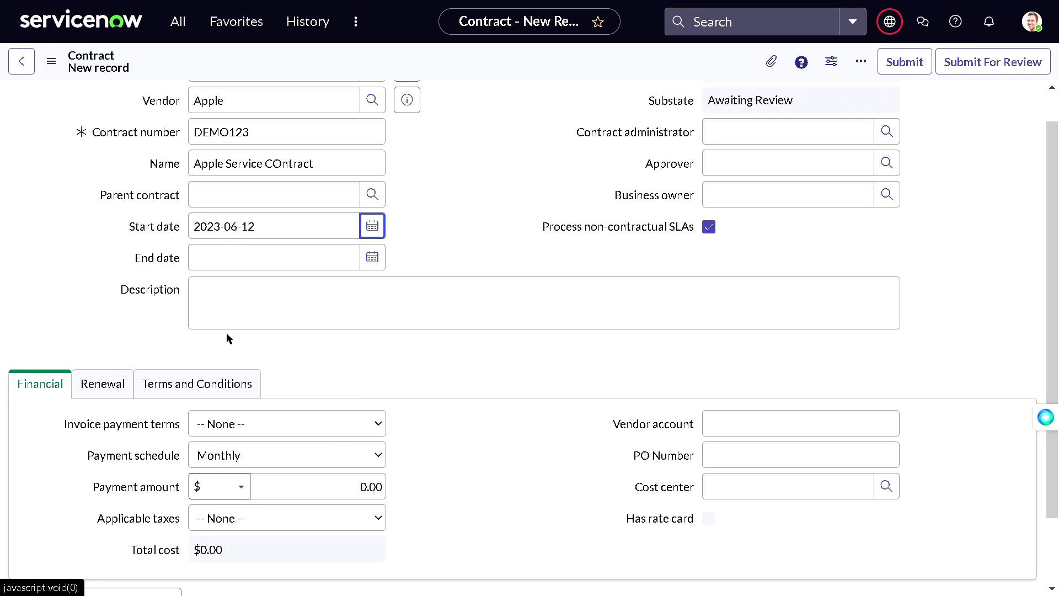
left_click(366, 268)
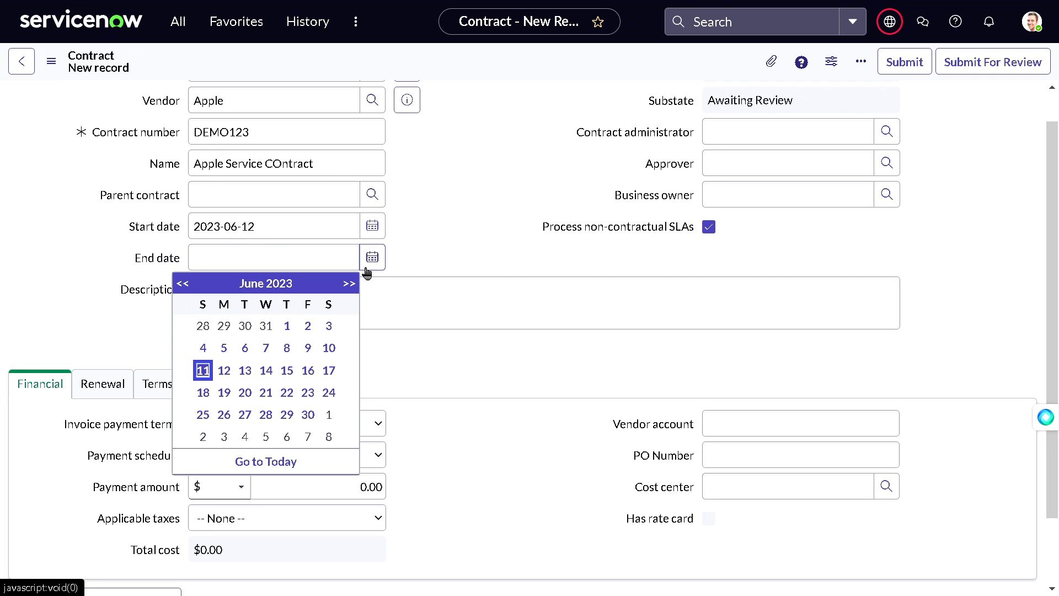
left_click(325, 392)
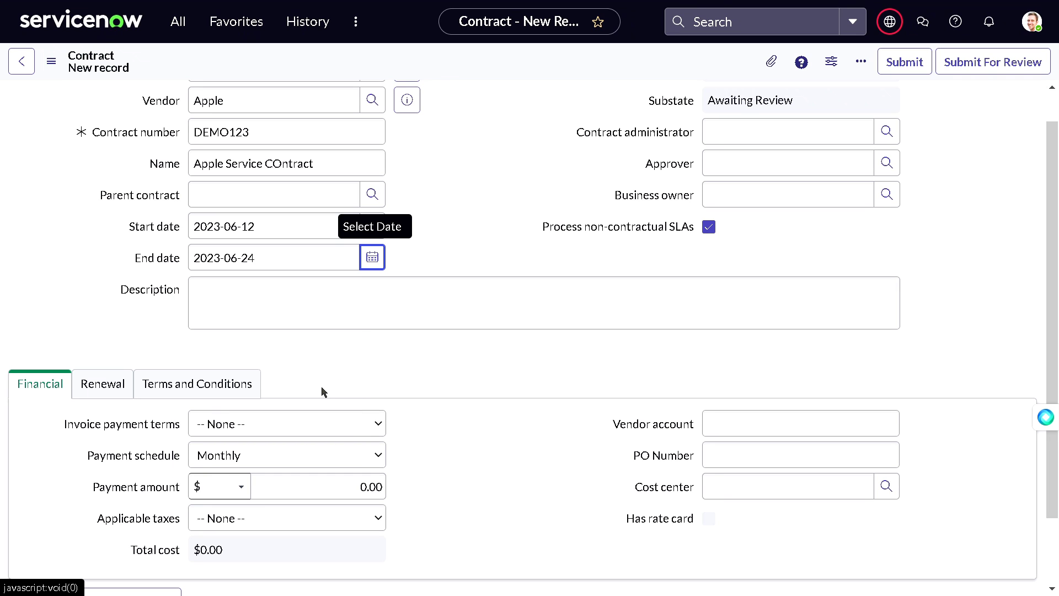
scroll(619, 341, "up", 1)
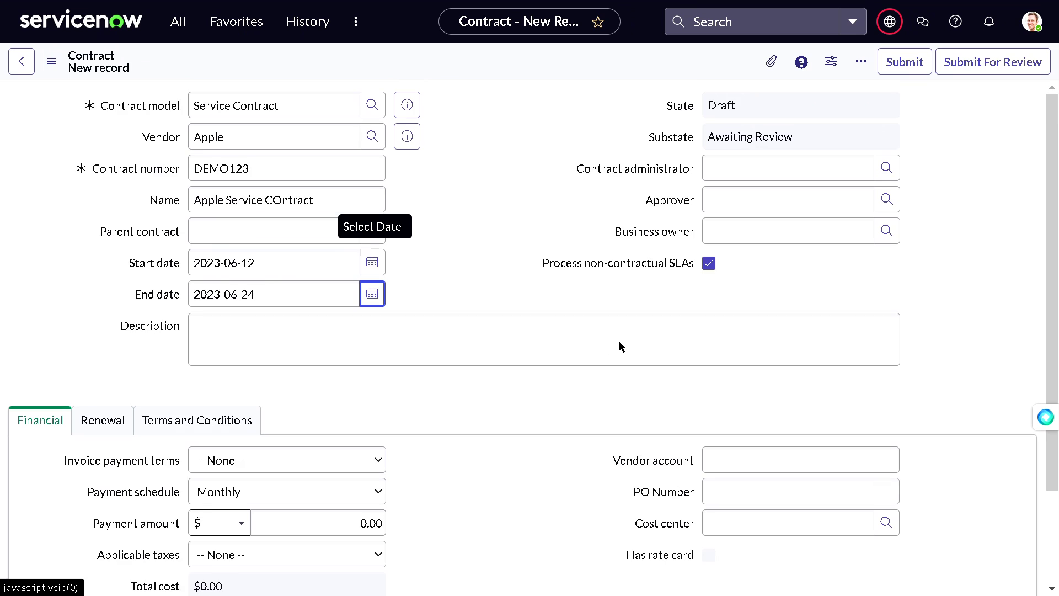
left_click(736, 103)
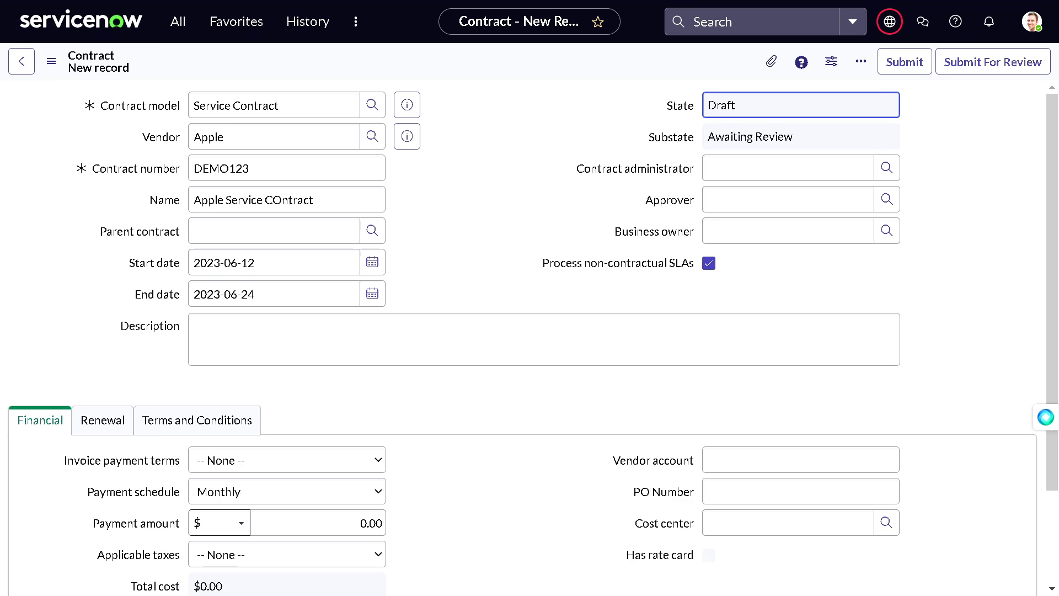
left_click(797, 200)
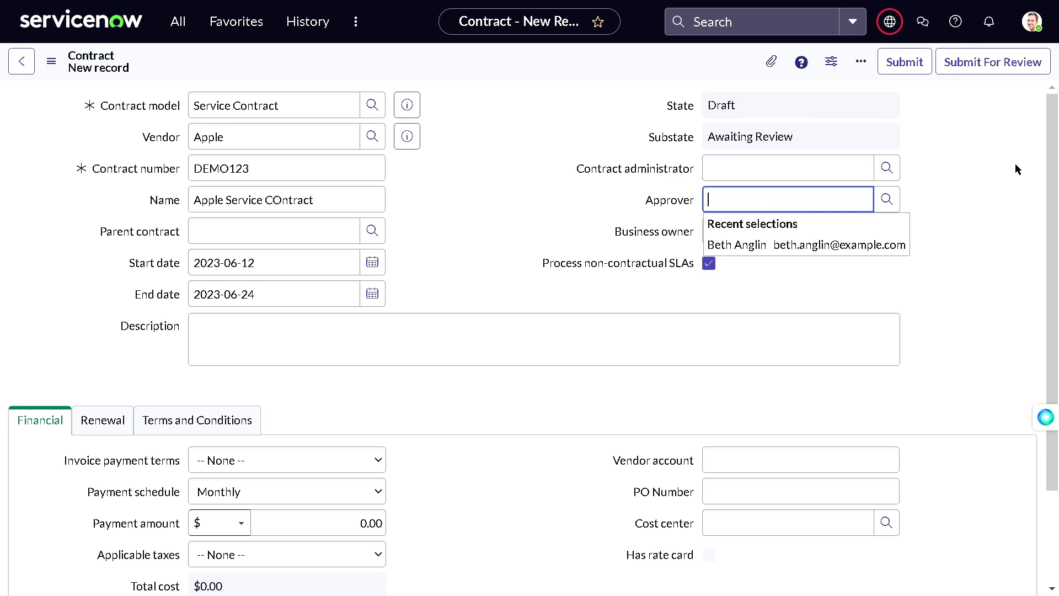
left_click(734, 233)
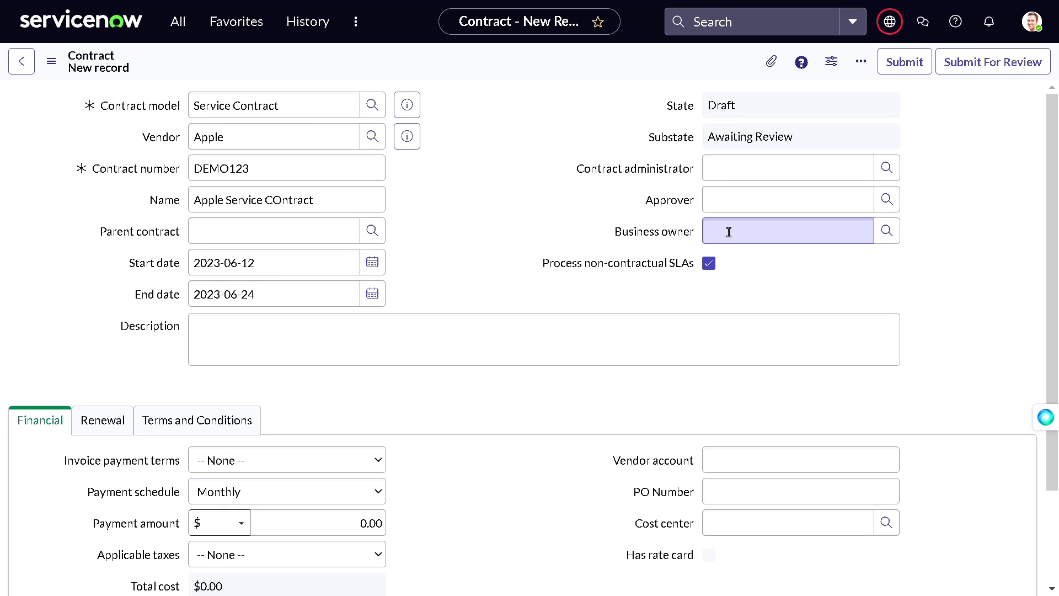
scroll(591, 234, "down", 2)
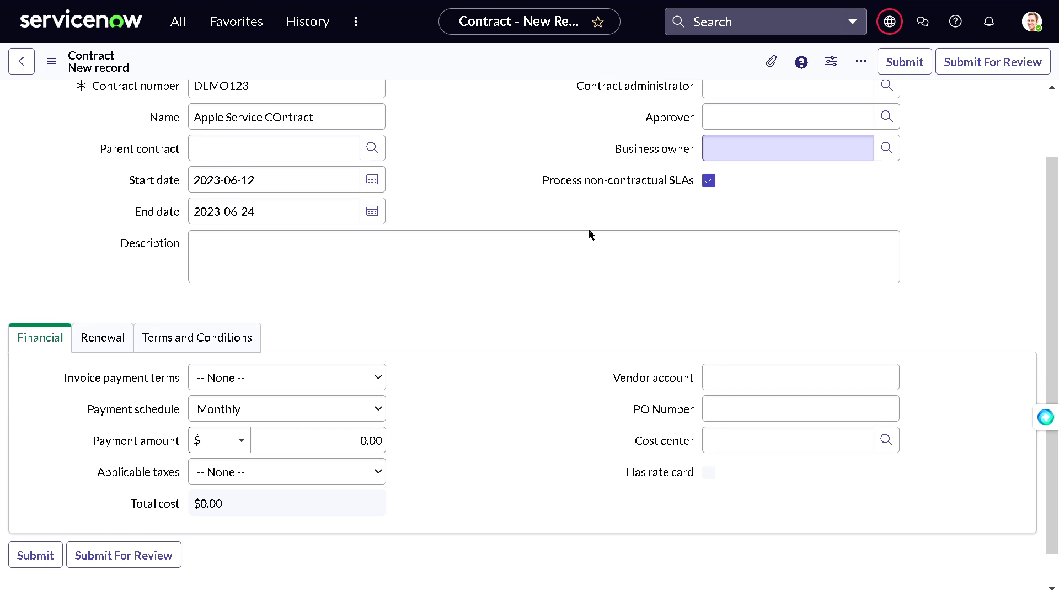
scroll(589, 234, "down", 1)
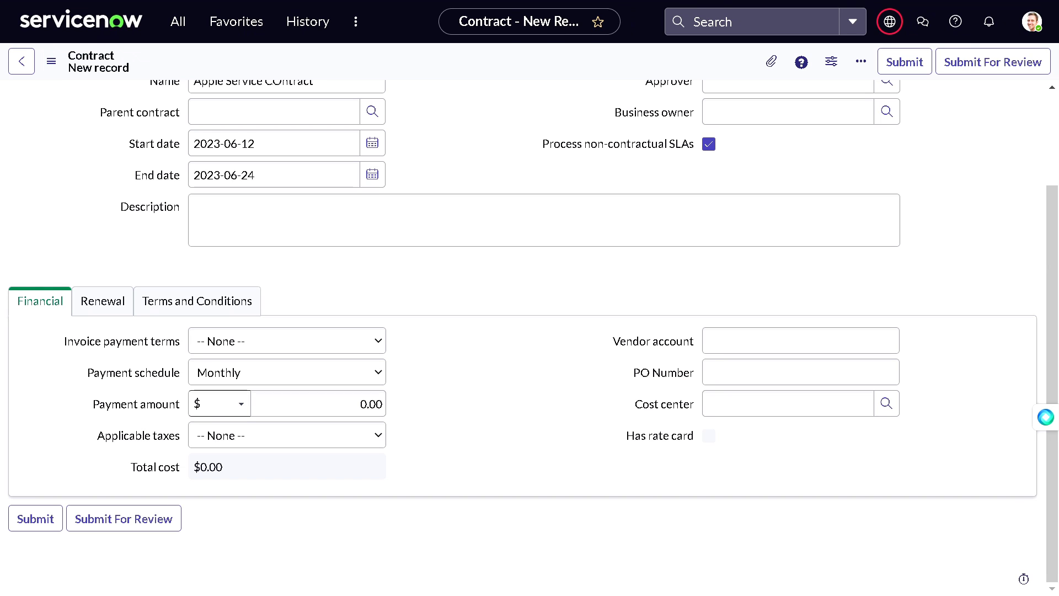
- Set Net 30 invoice payment terms and a 200.00 payment amount
left_click(300, 344)
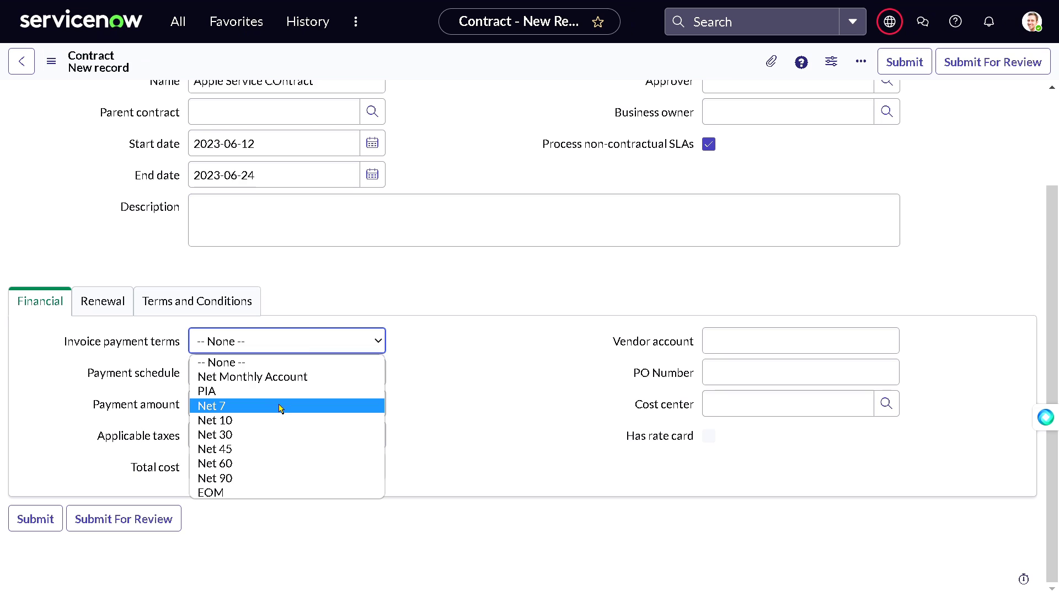
left_click(249, 434)
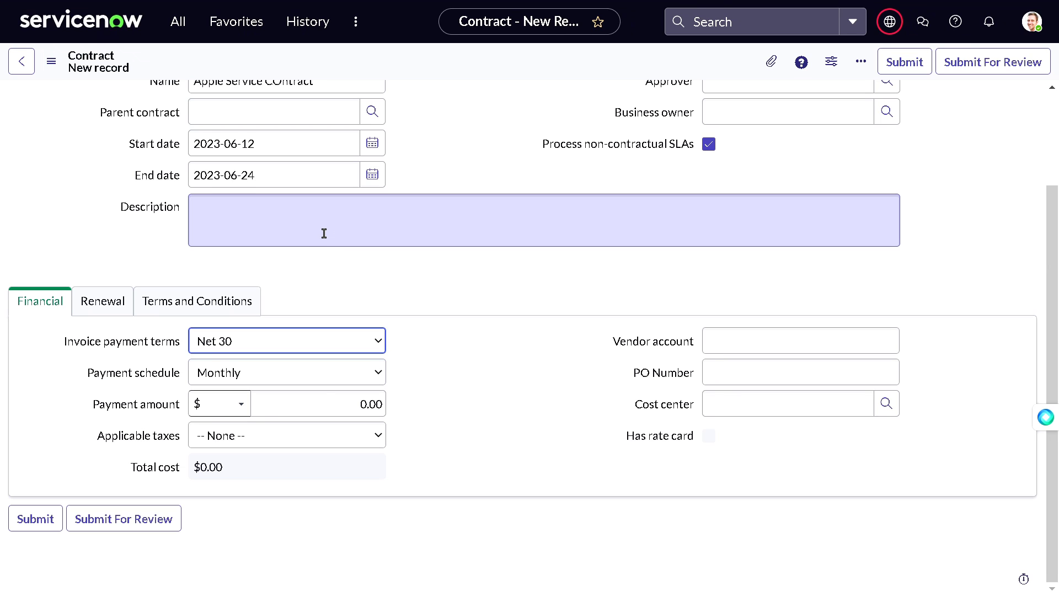
left_click(330, 406)
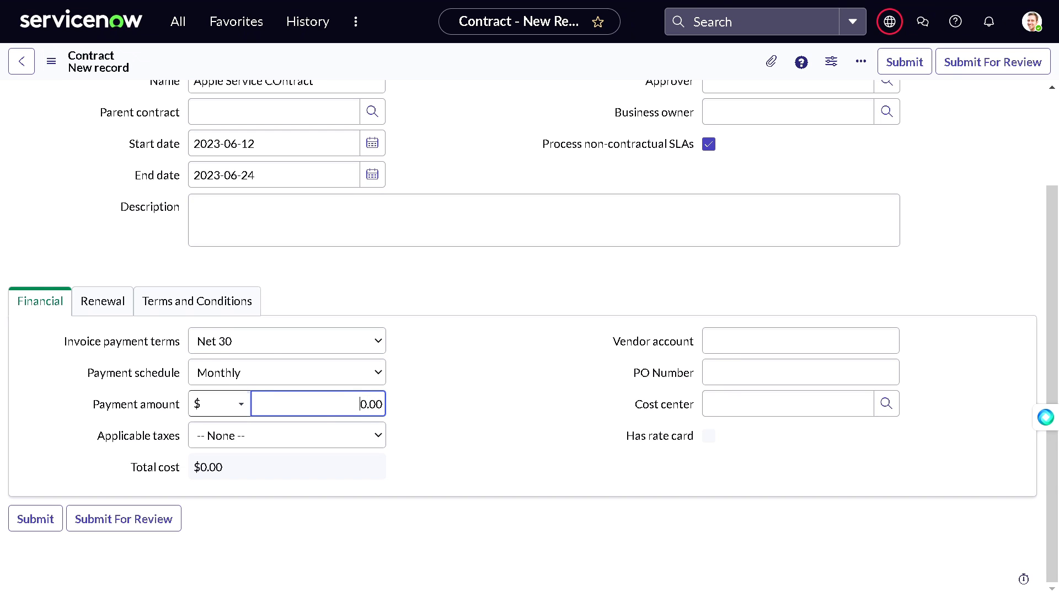
type("20")
- Set applicable taxes to Sales, giving a 7.75 effective tax rate
left_click(274, 435)
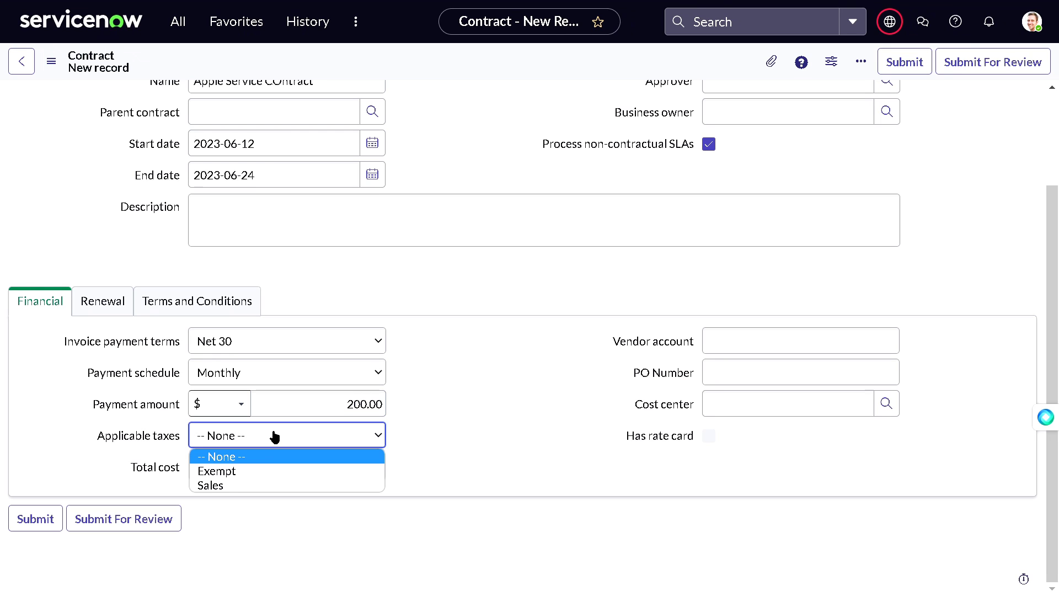
left_click(271, 471)
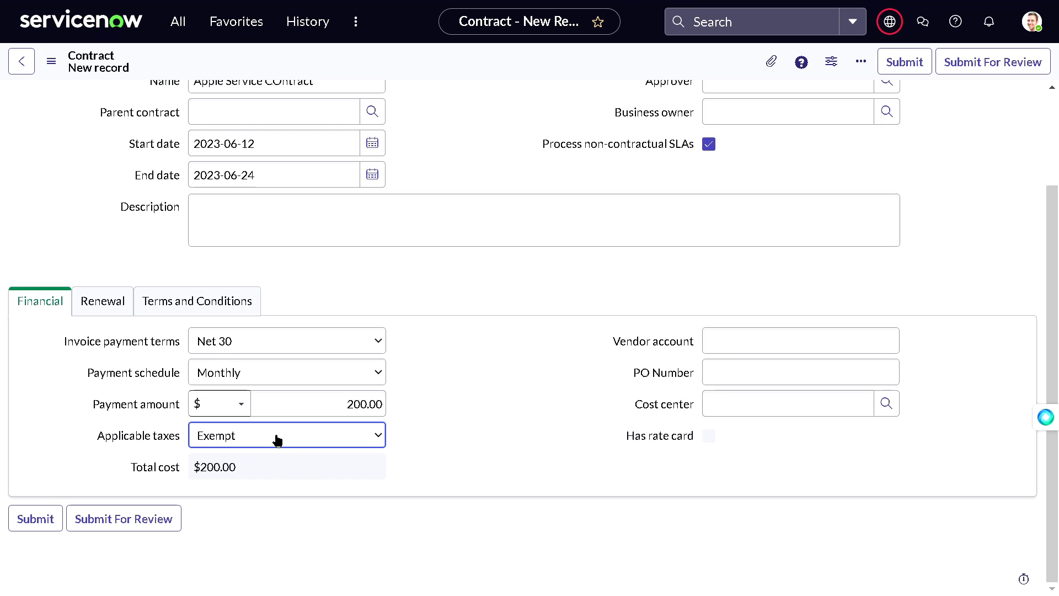
left_click(209, 441)
left_click(212, 490)
left_click_drag(268, 470, 398, 464)
- Review the 200.00 payment, 15.50 tax cost and $215.50 total cost
scroll(447, 438, "down", 1)
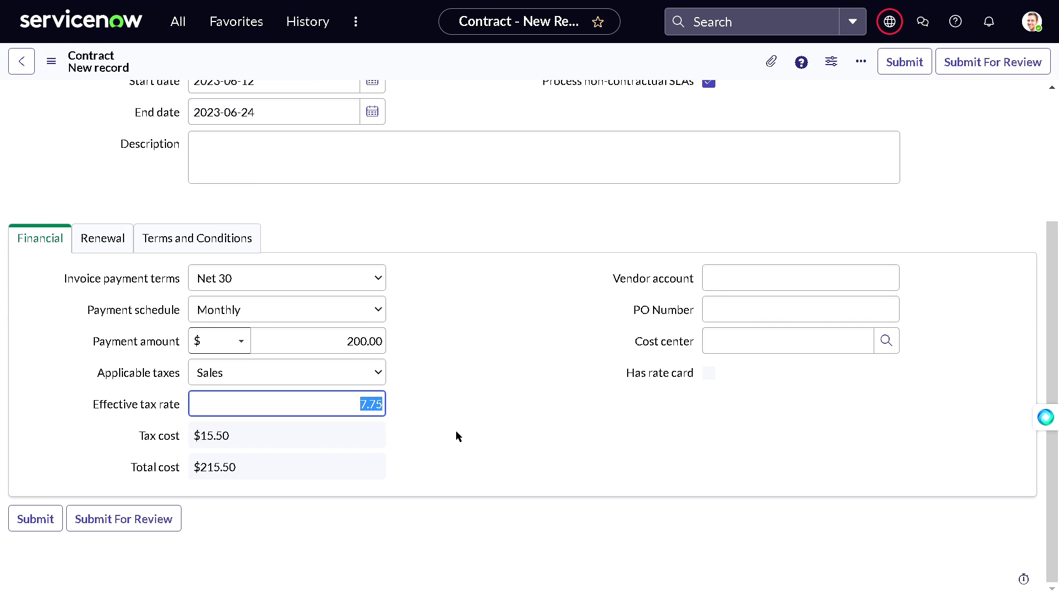
left_click(349, 343)
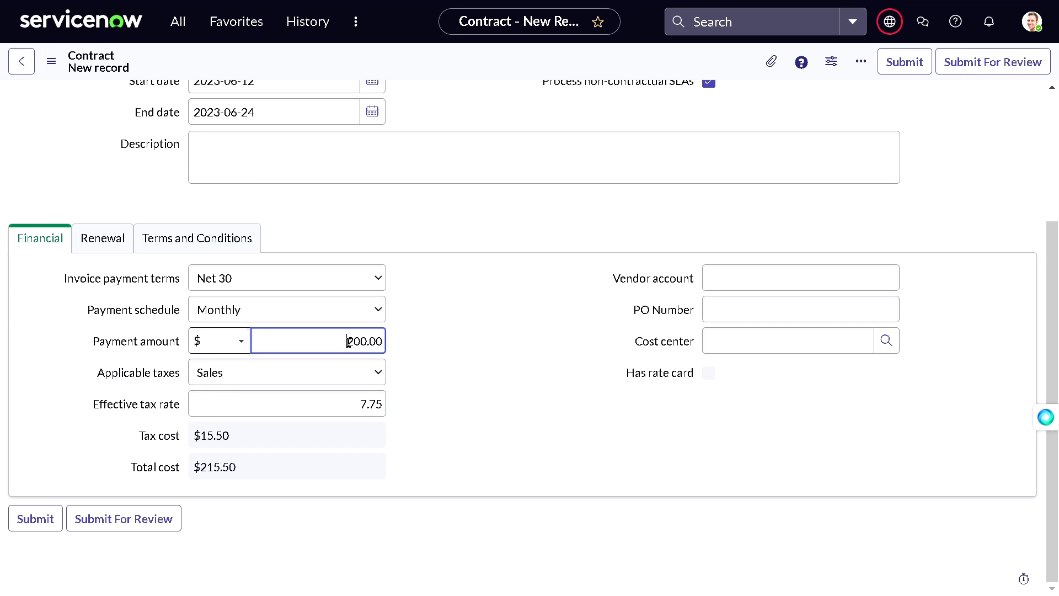
left_click(154, 408)
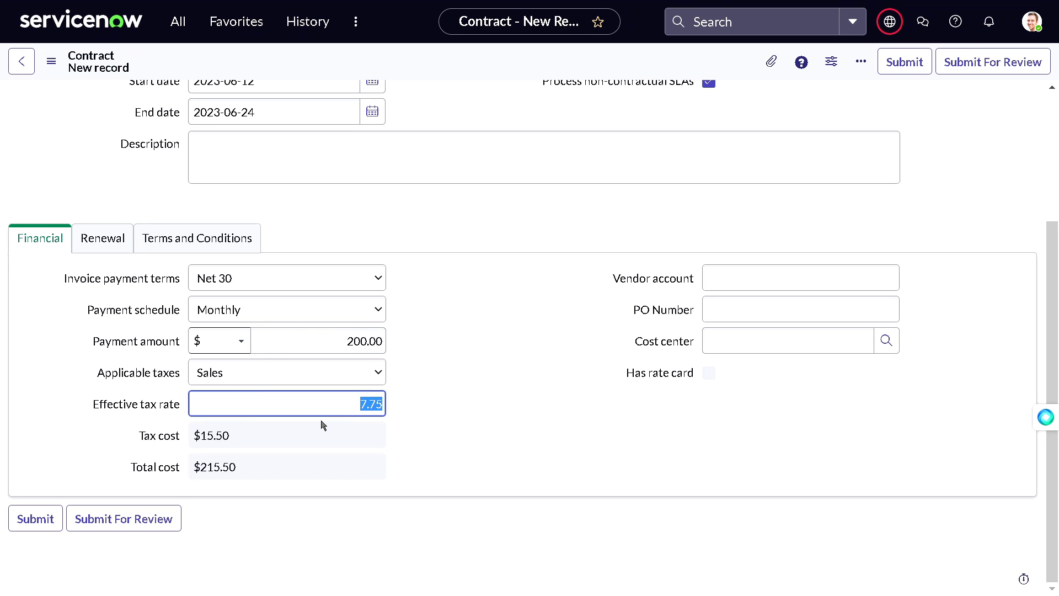
double_click(228, 440)
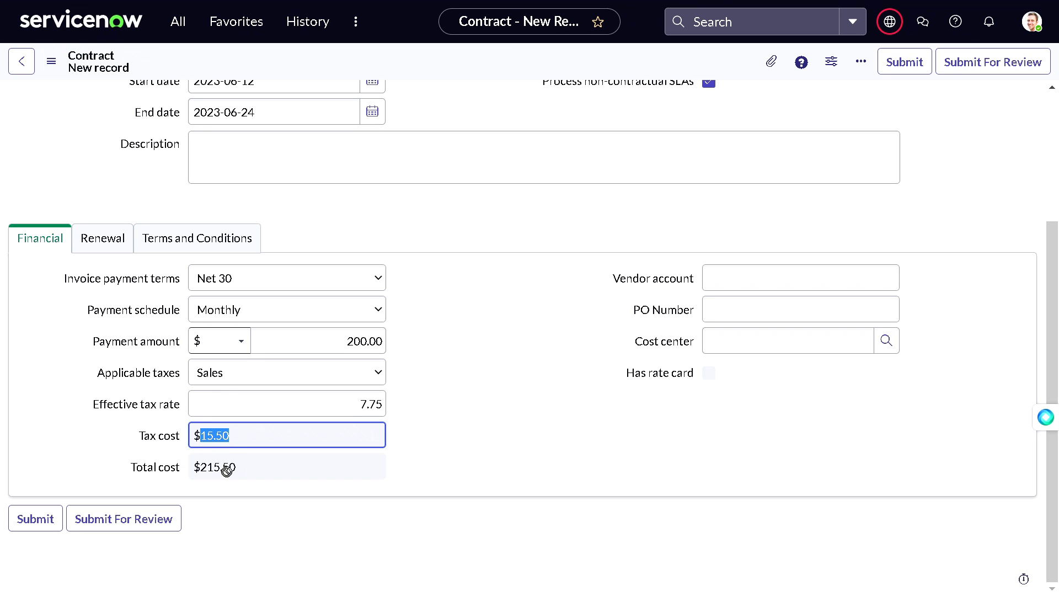
left_click(205, 469)
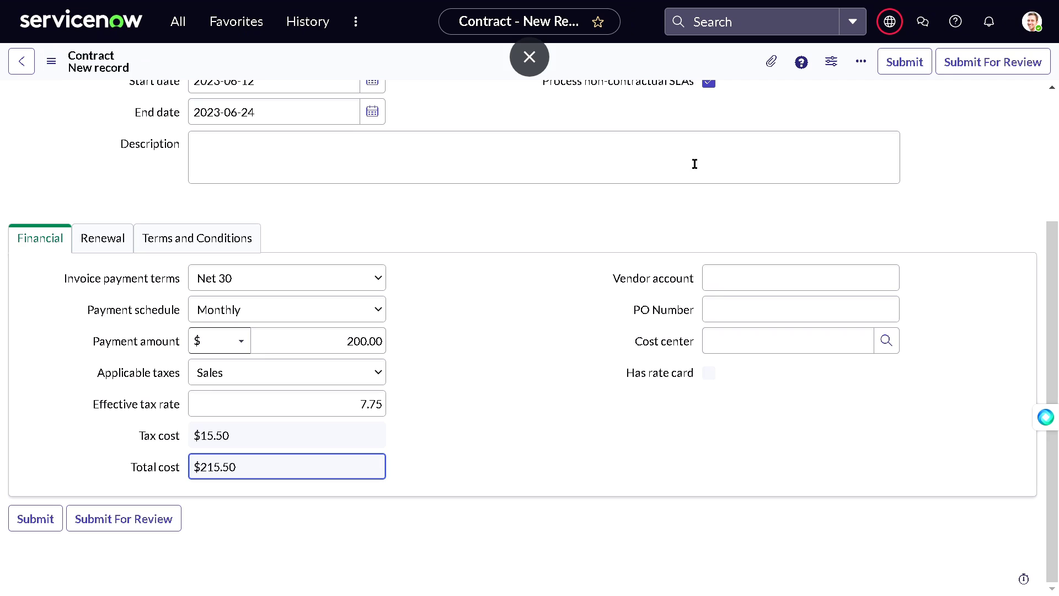
- Set the cost center to Customer Support via the lookup
left_click(724, 303)
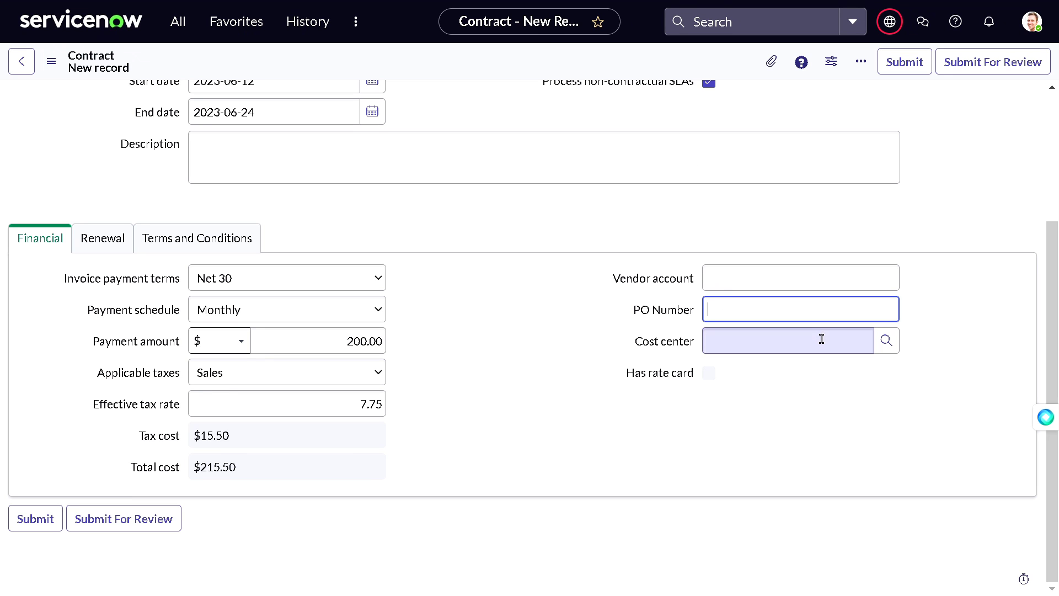
left_click(888, 343)
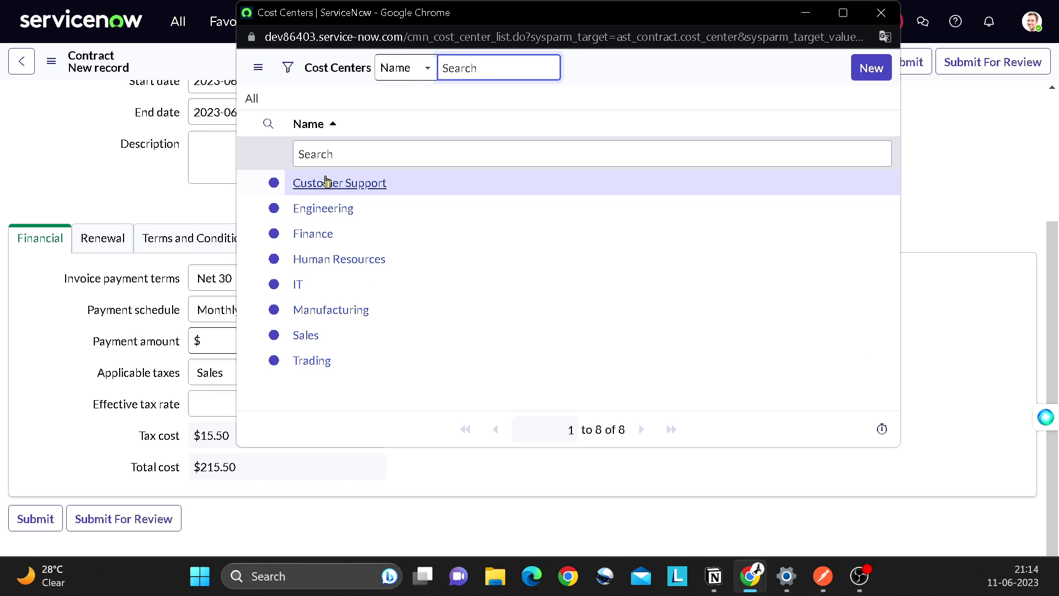
left_click(326, 182)
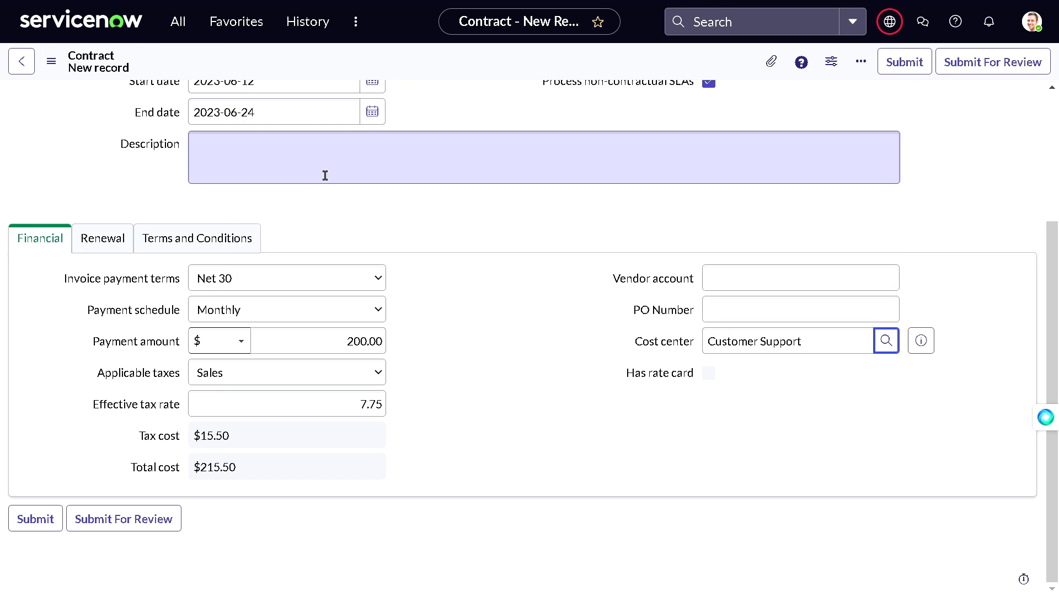
scroll(489, 236, "up", 3)
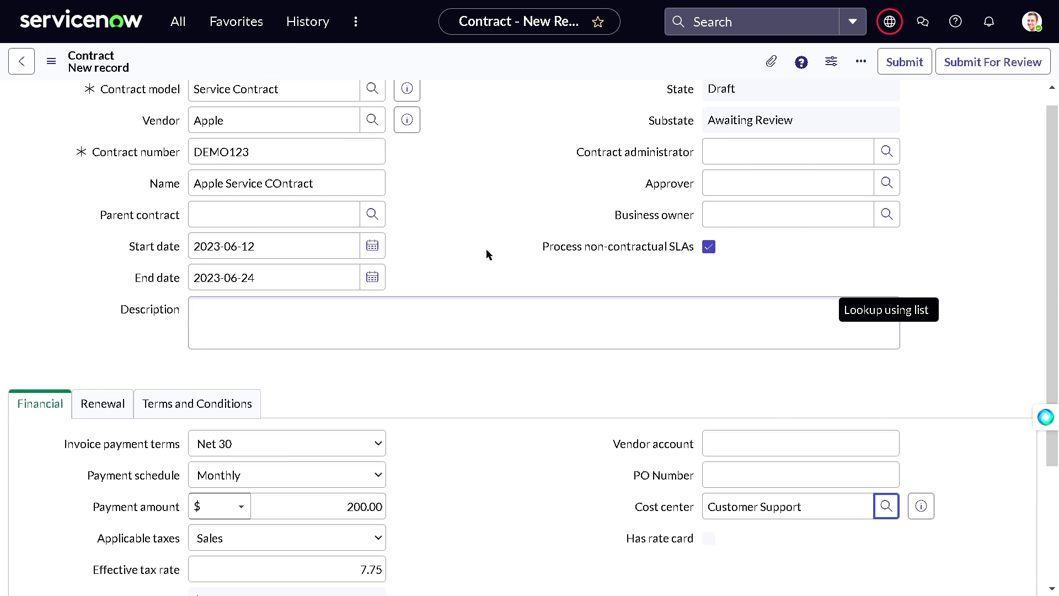
scroll(485, 249, "down", 2)
- On the Renewal tab, set a 1 Year renewal term starting 2023-06-30
left_click(100, 319)
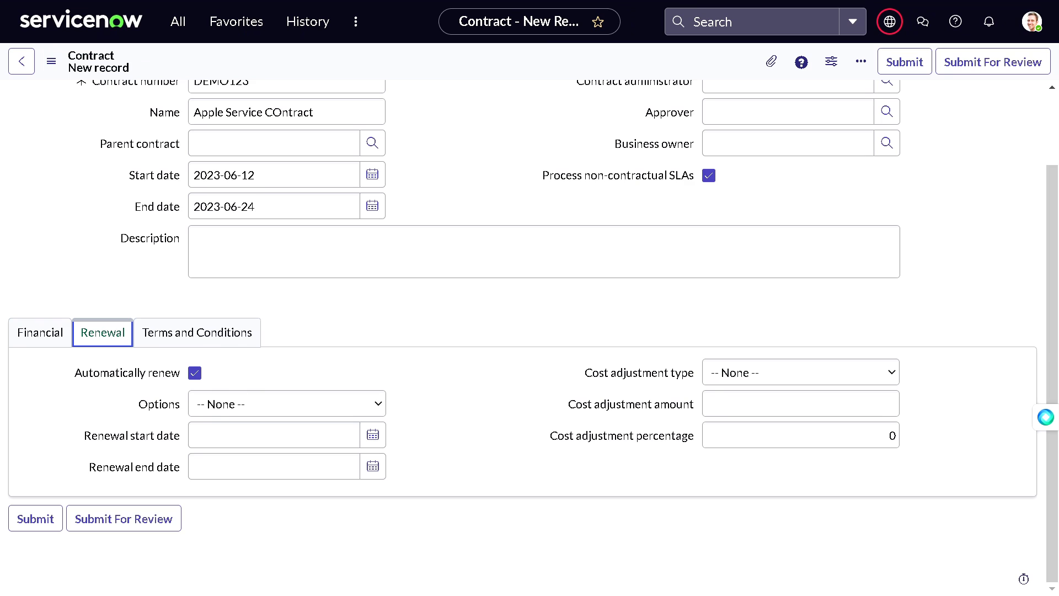
left_click(336, 406)
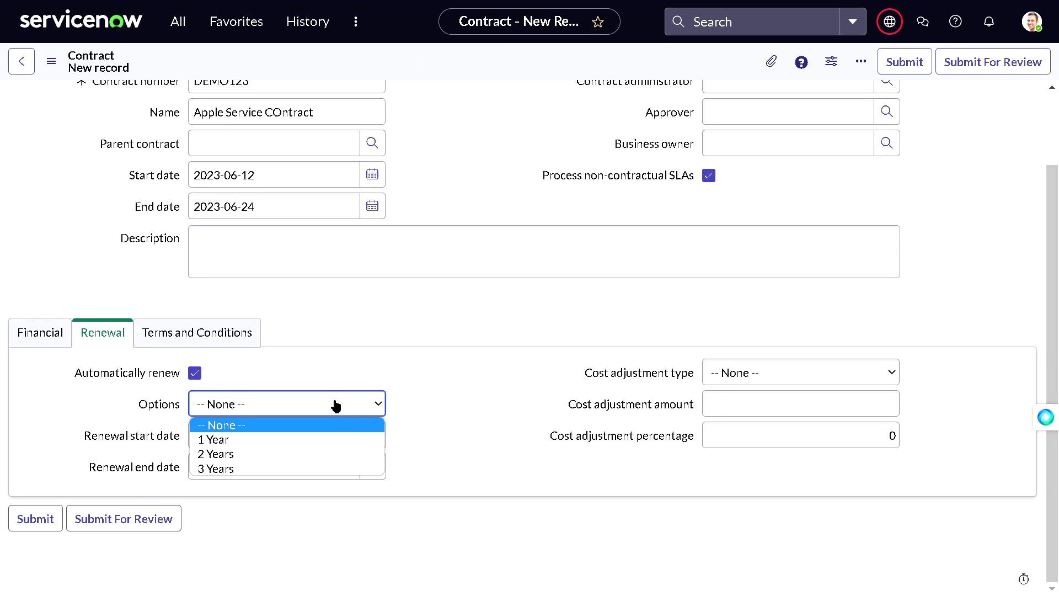
left_click(340, 438)
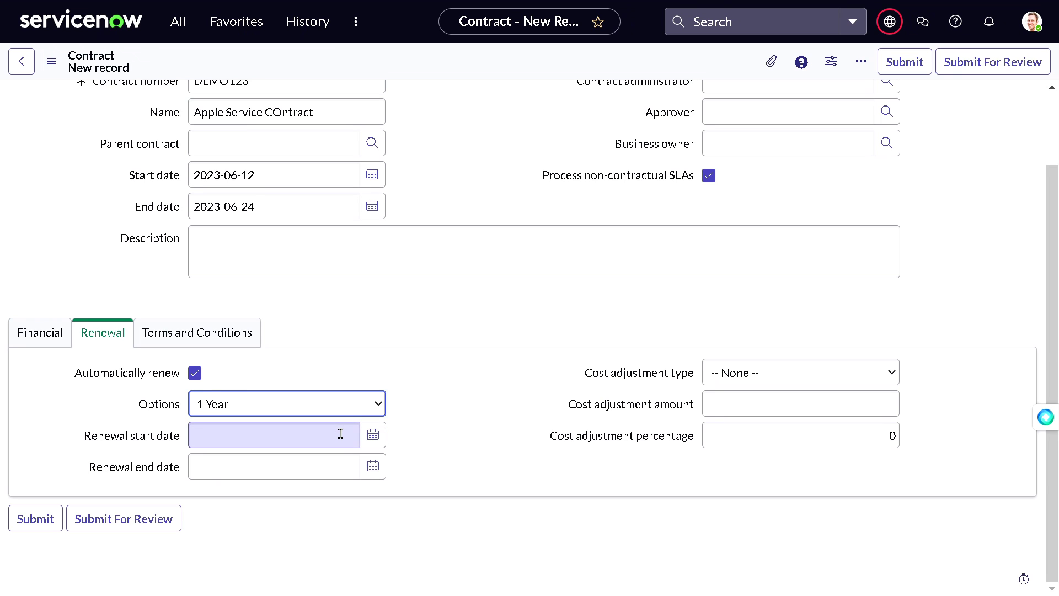
left_click(372, 434)
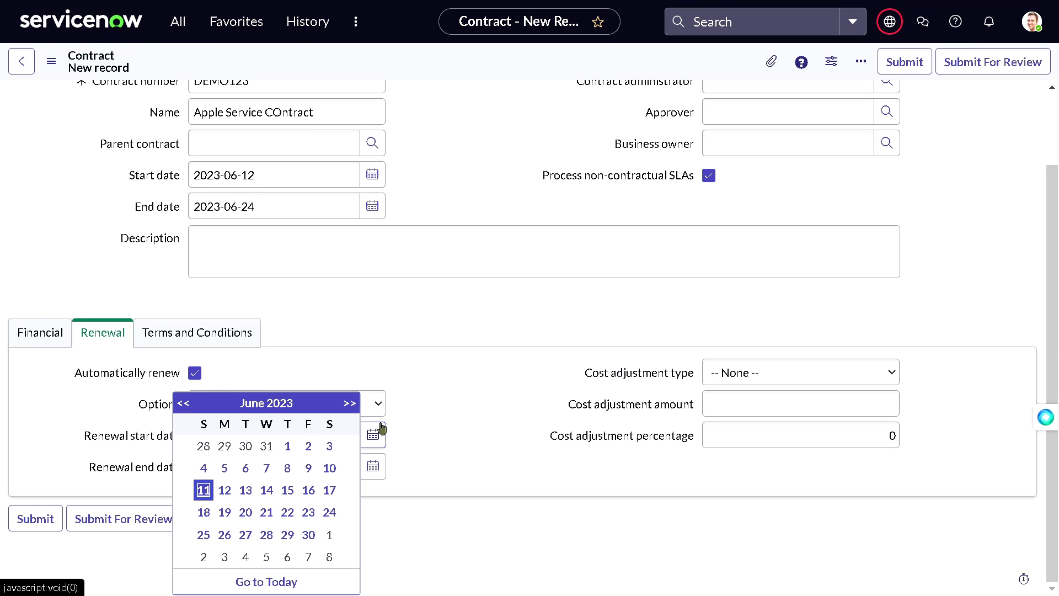
left_click(308, 536)
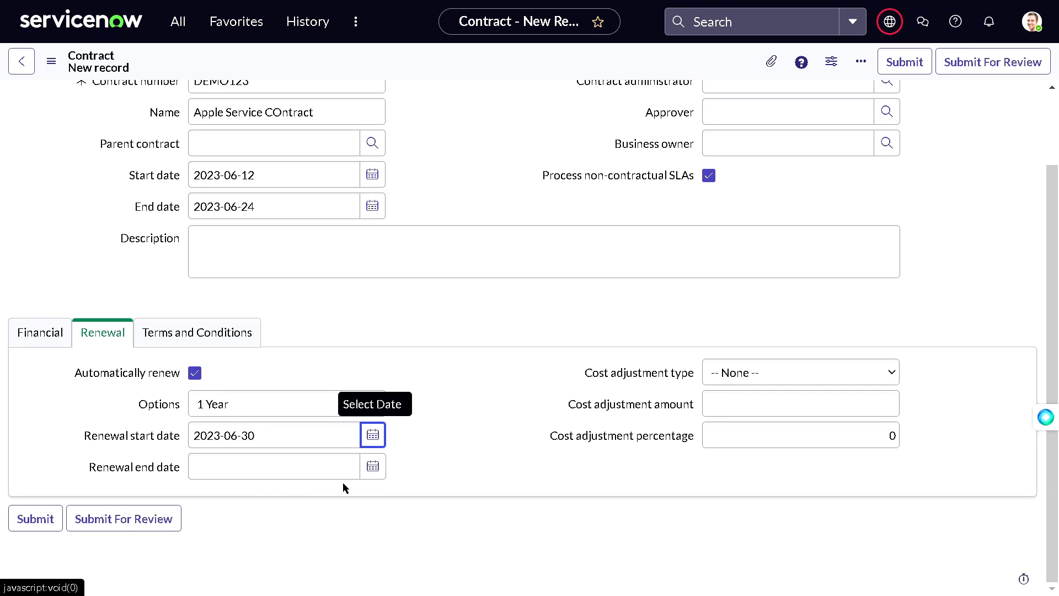
- Choose Fixed as the cost adjustment type
left_click(710, 374)
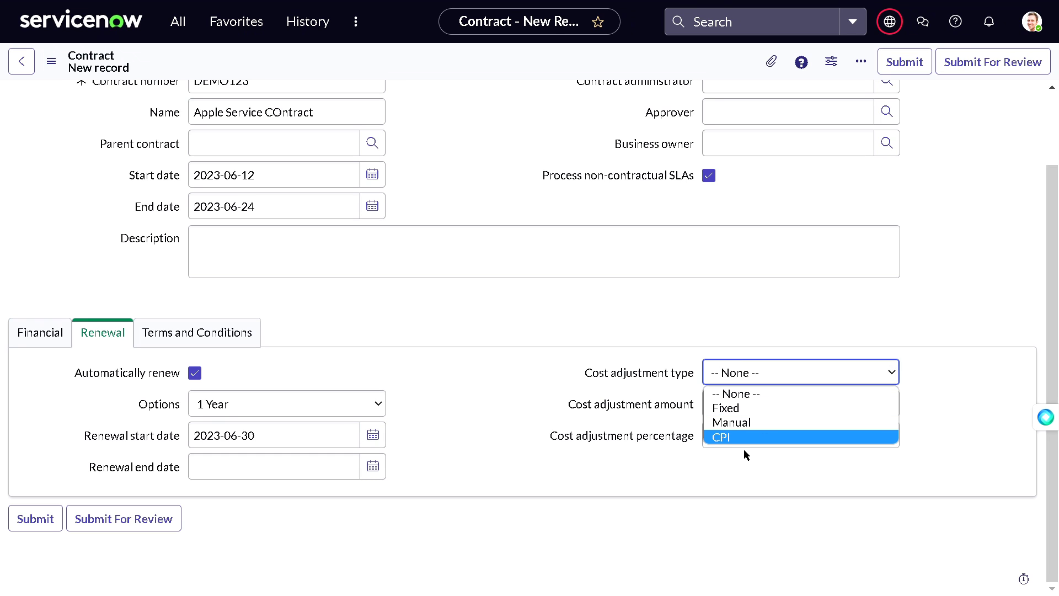
left_click(734, 409)
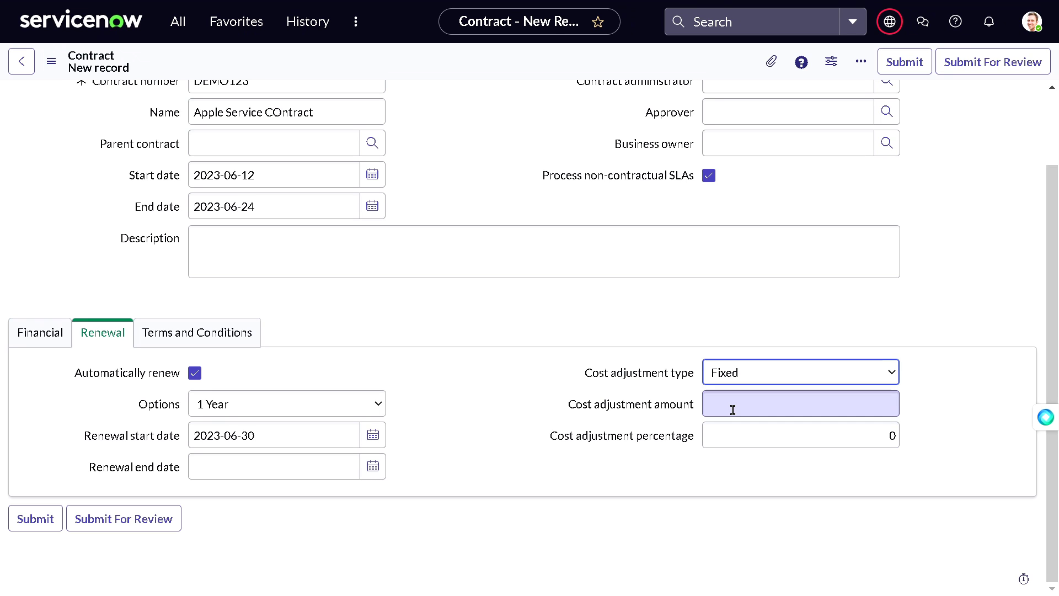
left_click(732, 409)
left_click(180, 341)
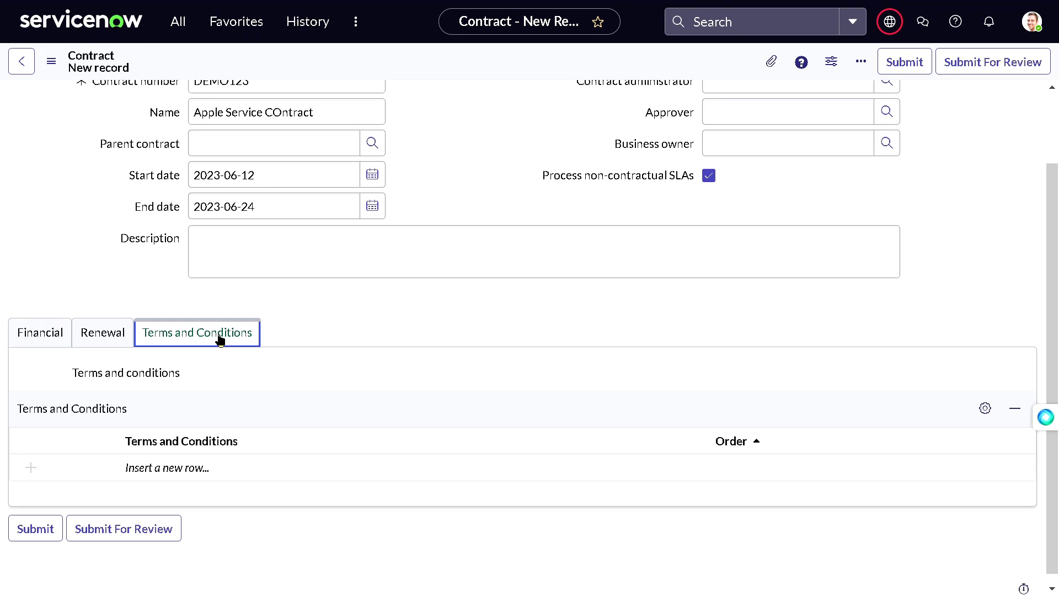
- Add a terms and conditions row and pick Standard NDA from the lookup
left_click(220, 474)
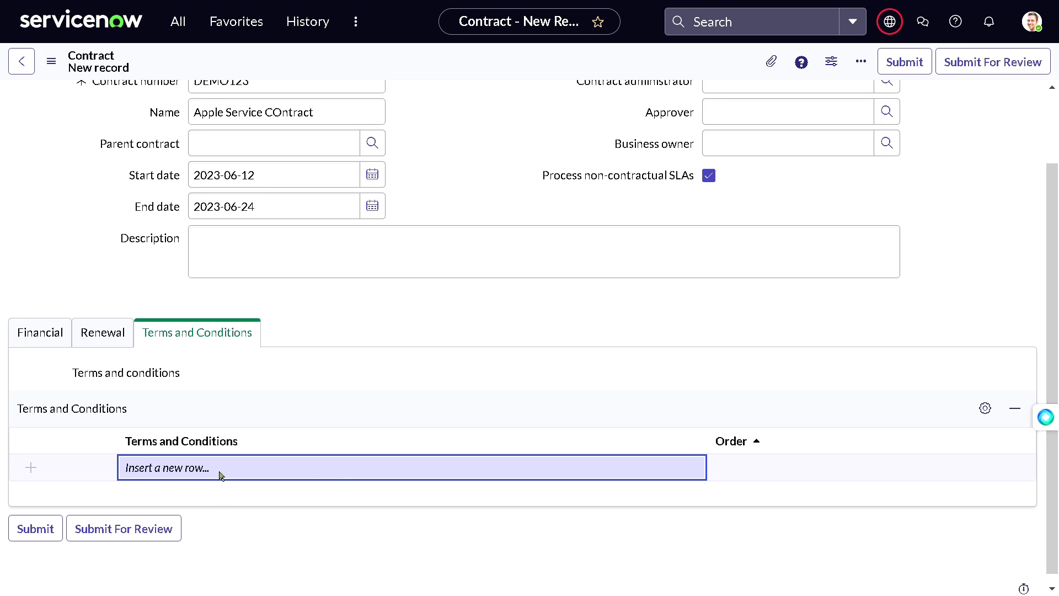
left_click(219, 470)
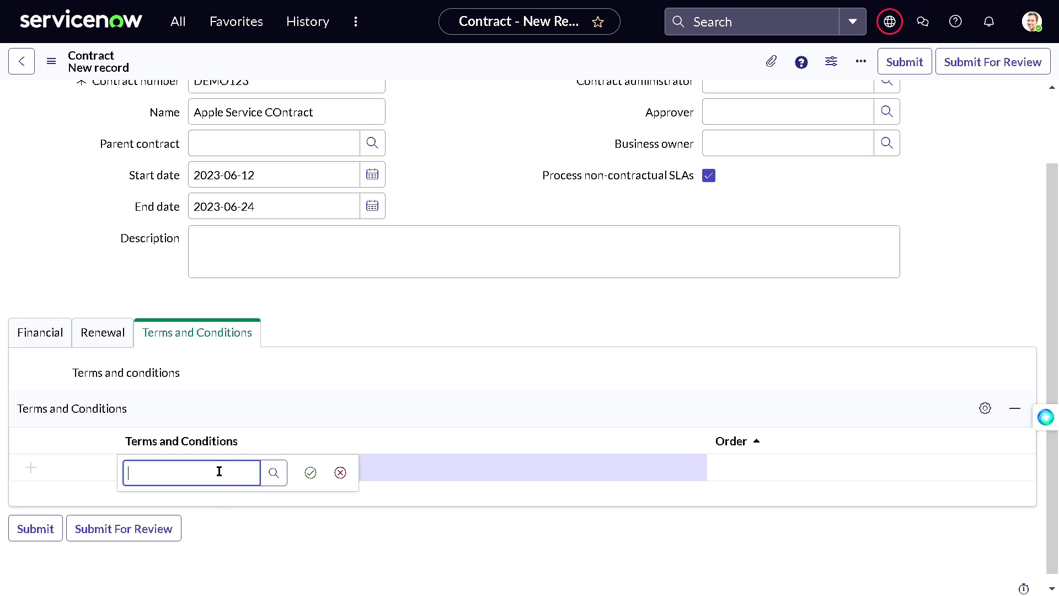
left_click(276, 473)
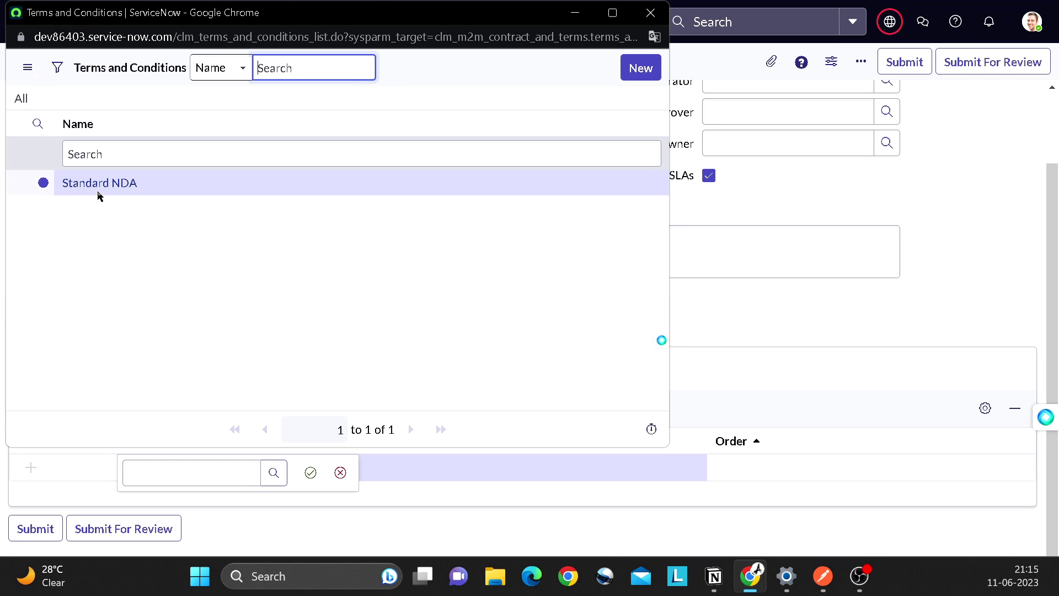
left_click(99, 186)
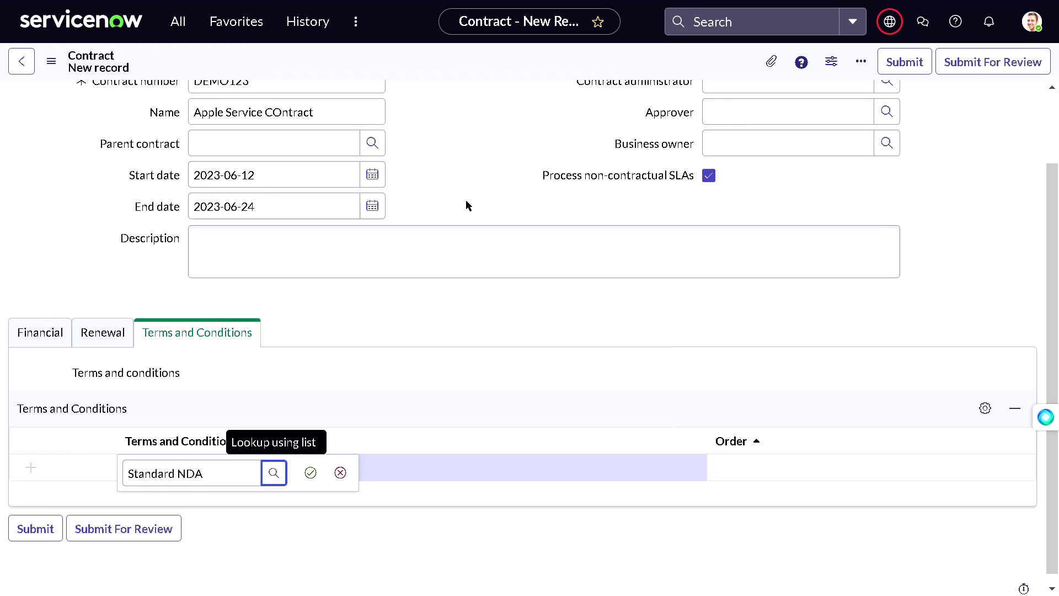
scroll(477, 187, "up", 2)
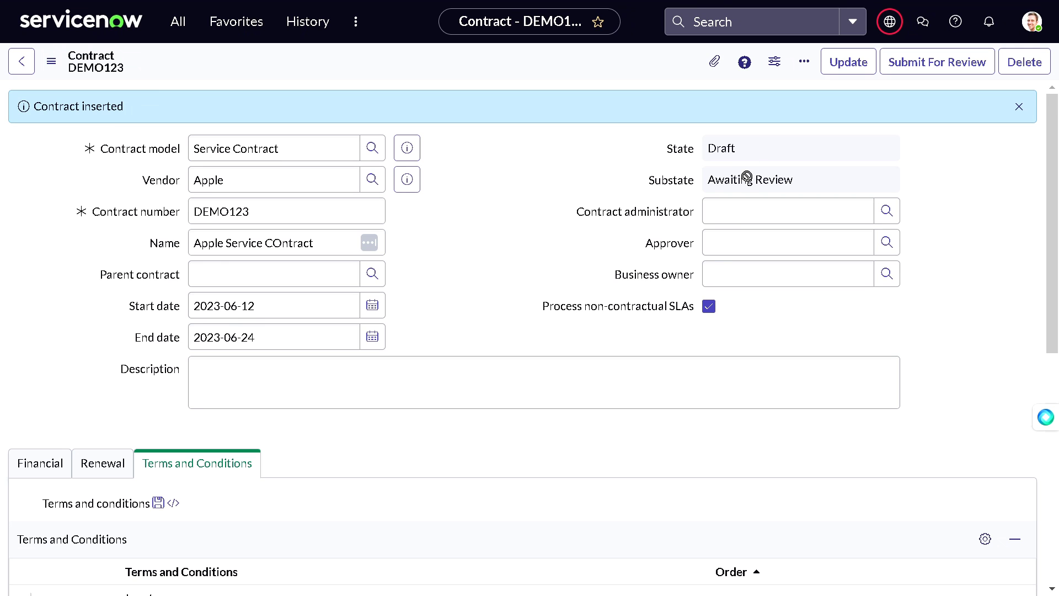
- Insert a new terms and conditions row with Standard NDA and confirm it
scroll(606, 210, "down", 6)
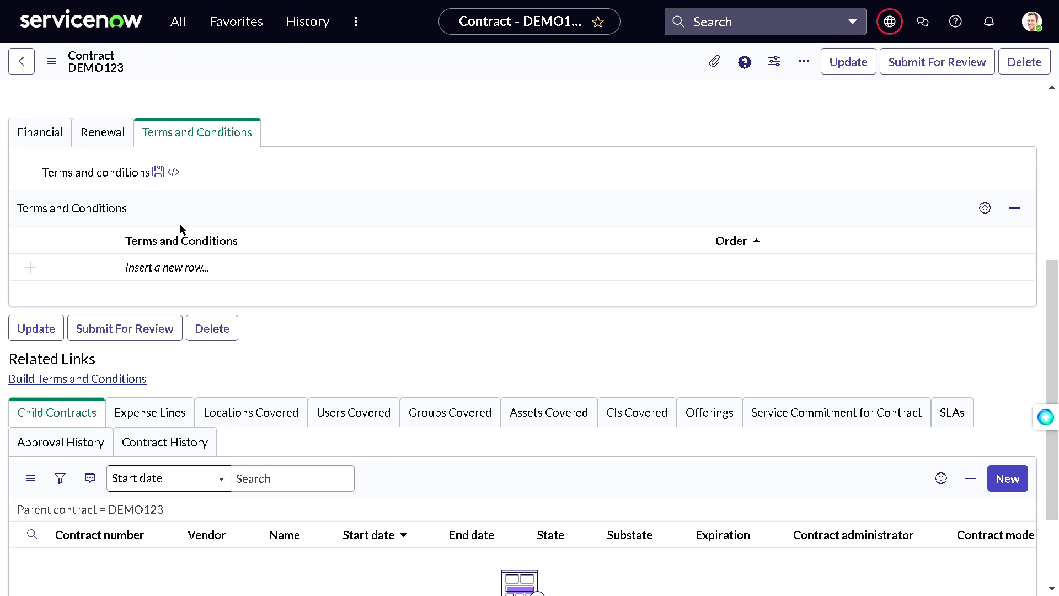
left_click(208, 273)
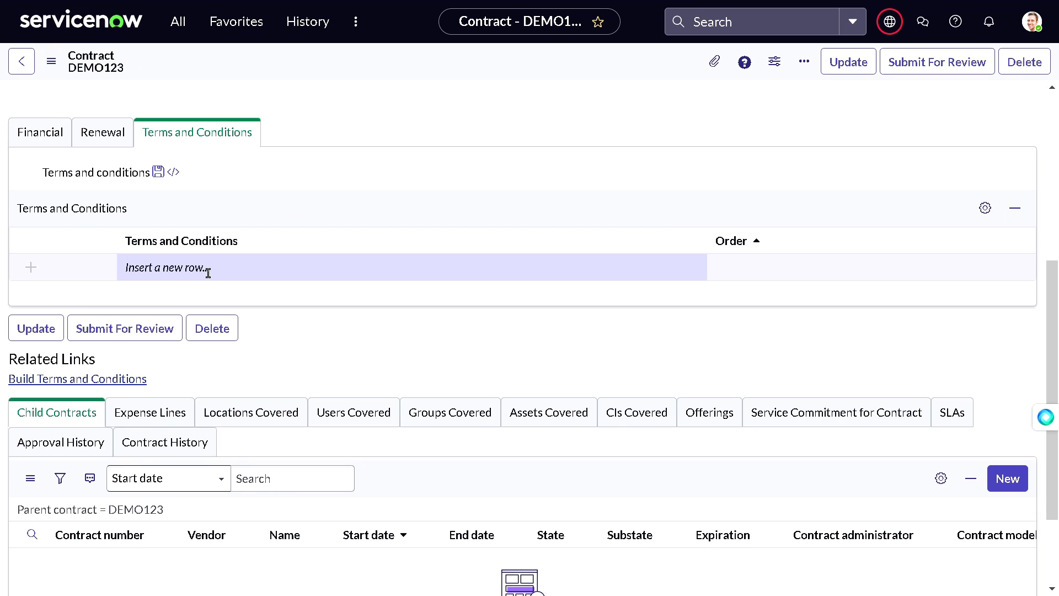
left_click(208, 272)
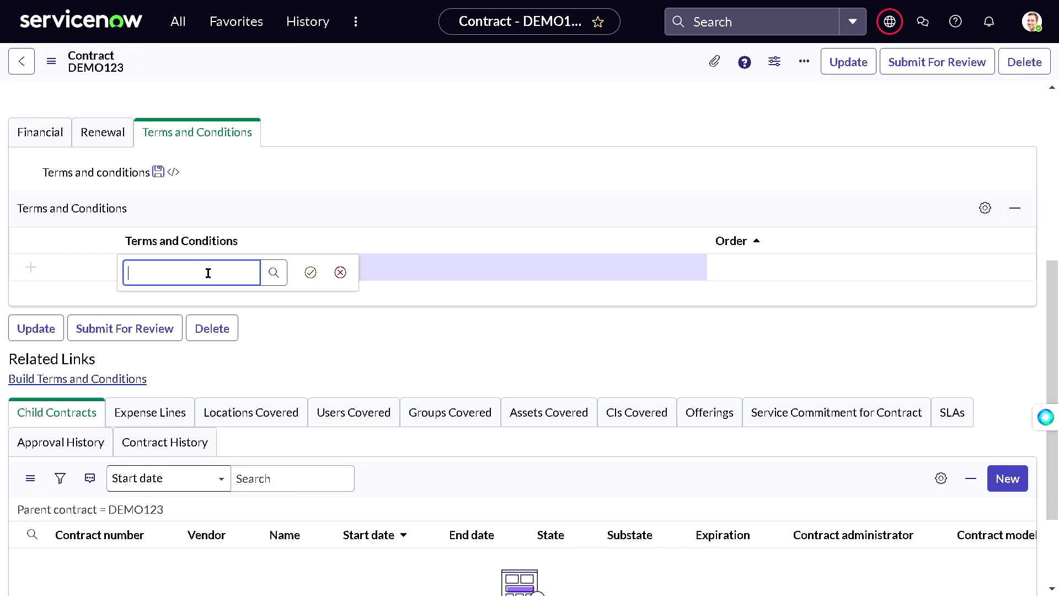
left_click(266, 283)
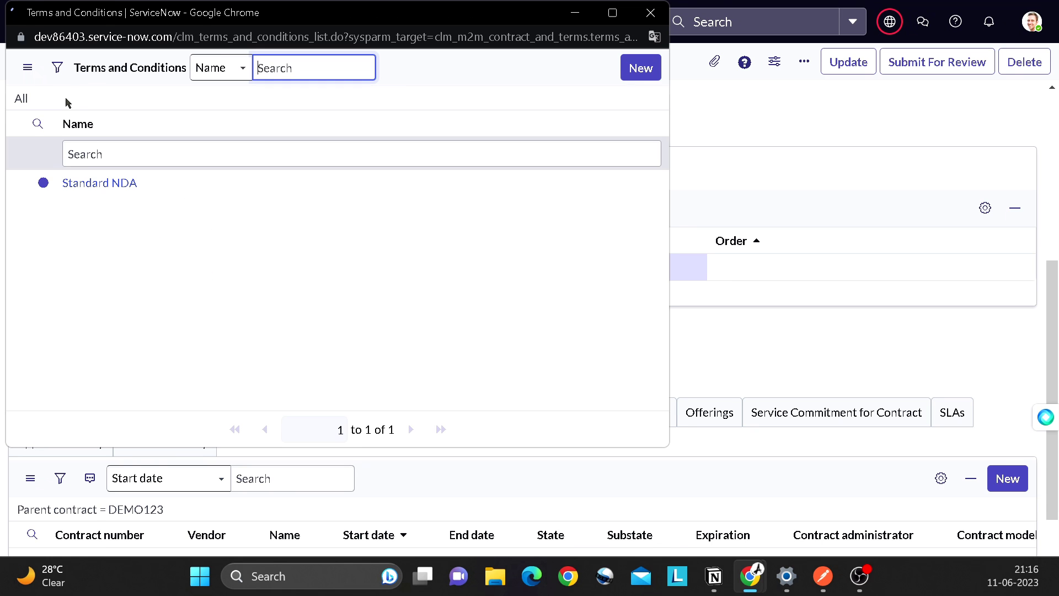
left_click(92, 184)
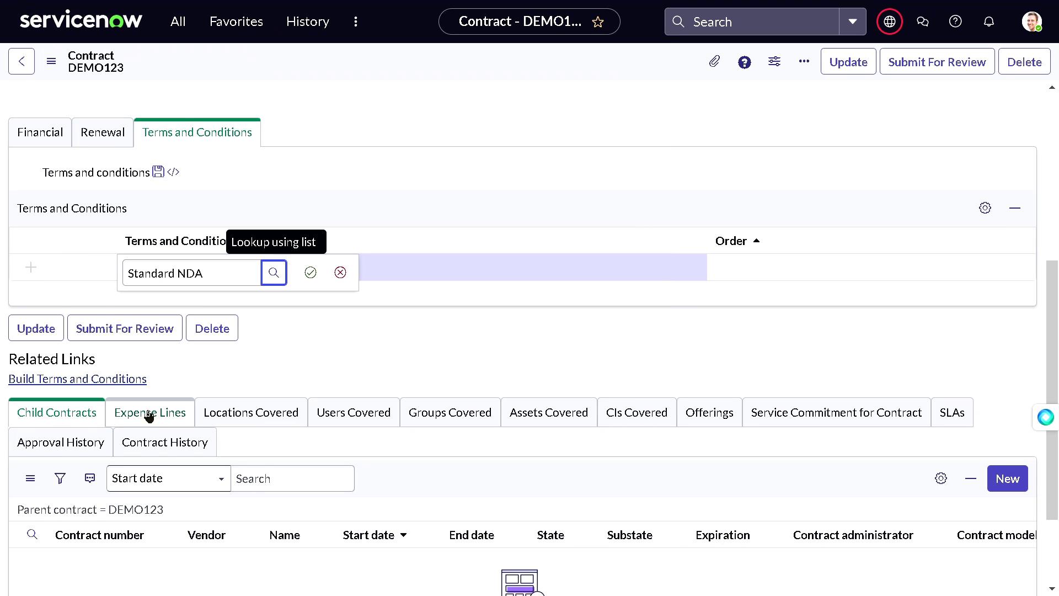
left_click(310, 273)
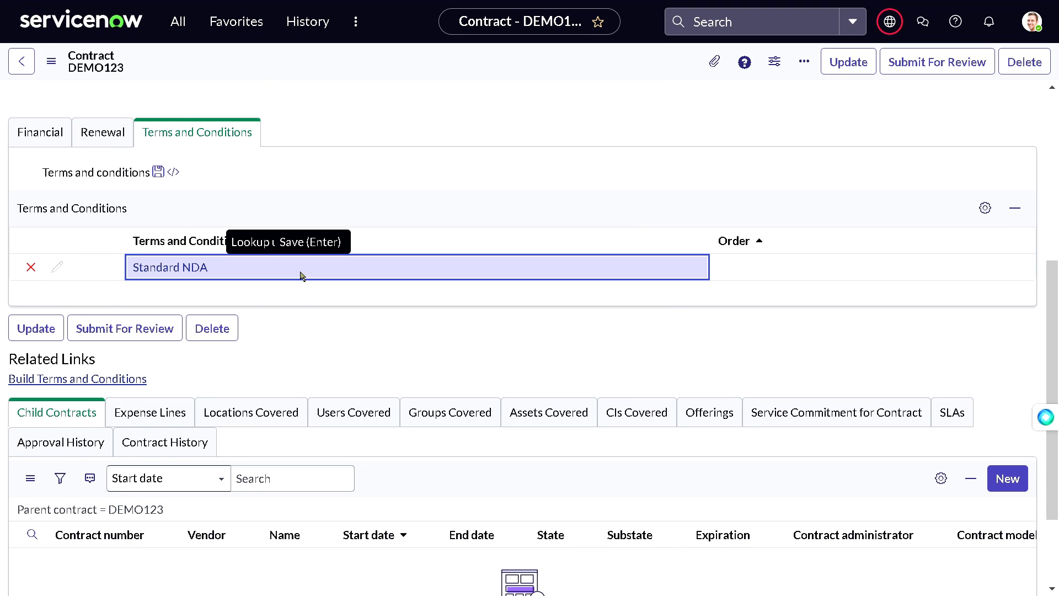
- Build the English Standard NDA terms text and scroll through it
left_click(111, 380)
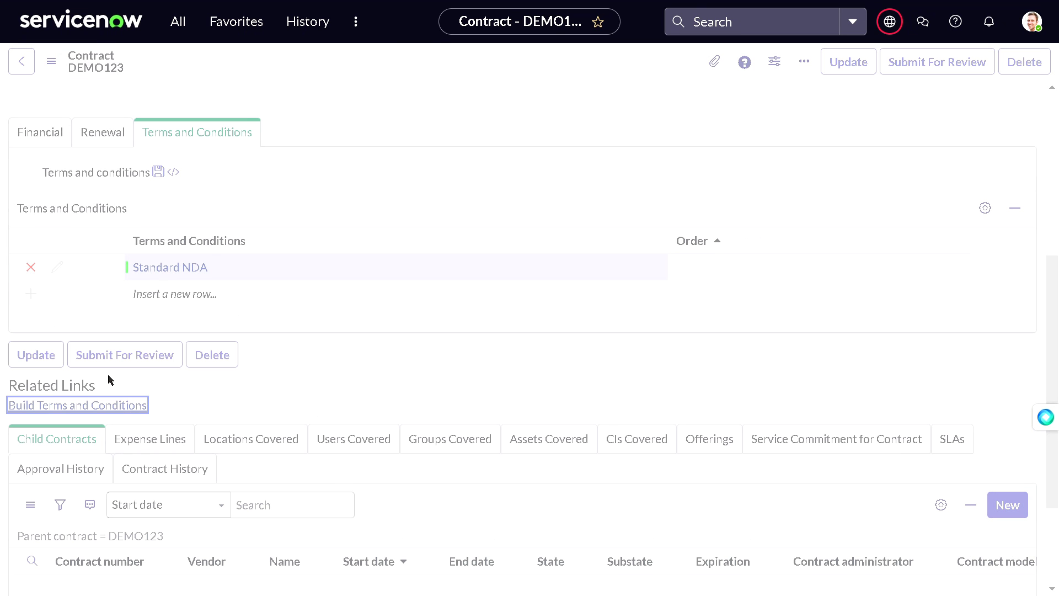
scroll(169, 376, "down", 3)
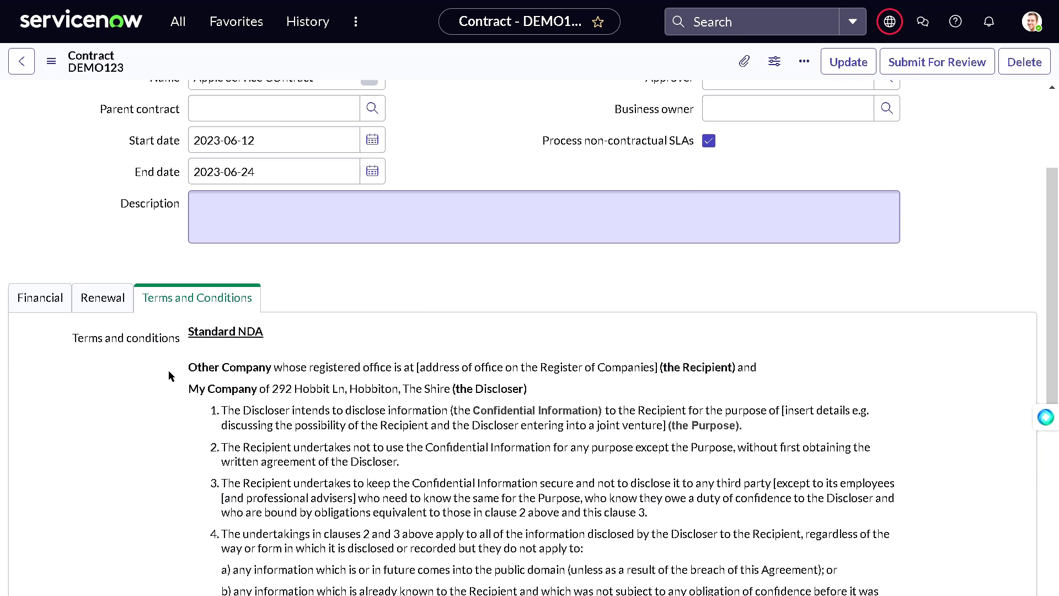
scroll(169, 375, "down", 7)
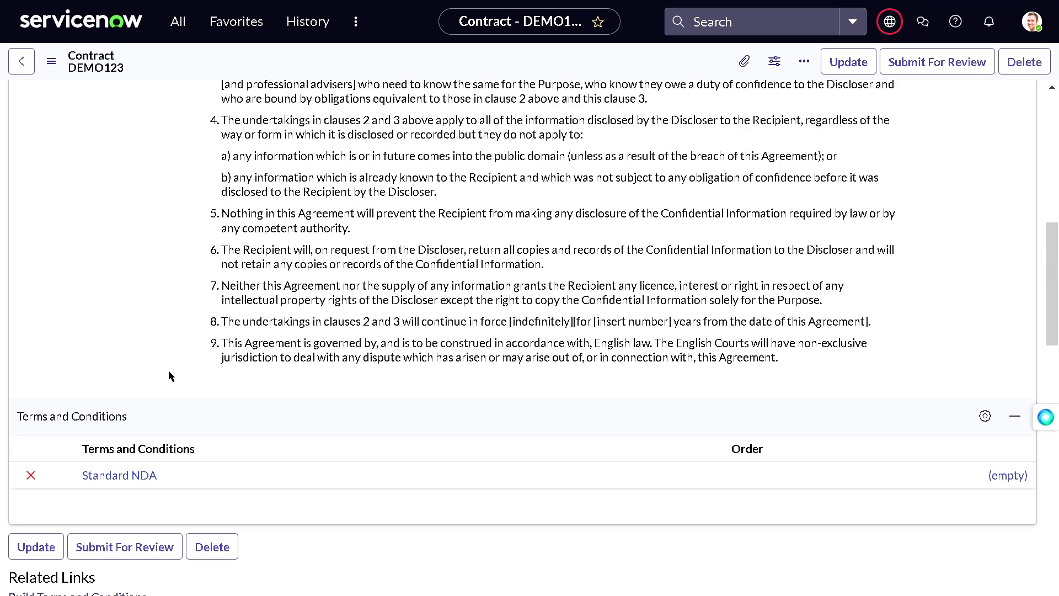
scroll(210, 361, "down", 1)
scroll(211, 361, "up", 4)
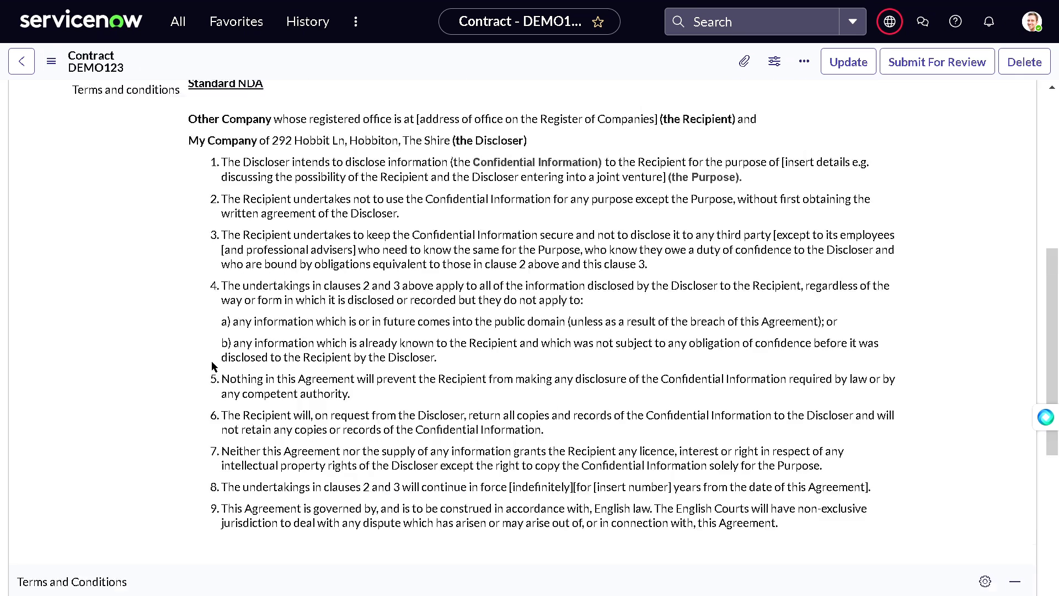
scroll(212, 364, "up", 7)
scroll(214, 367, "down", 4)
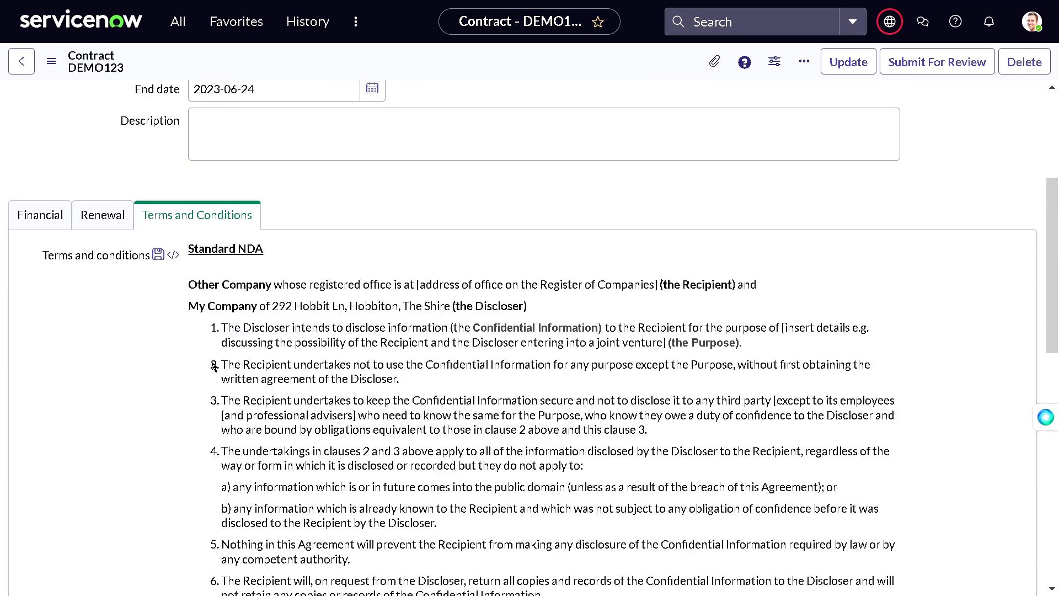
scroll(213, 366, "down", 8)
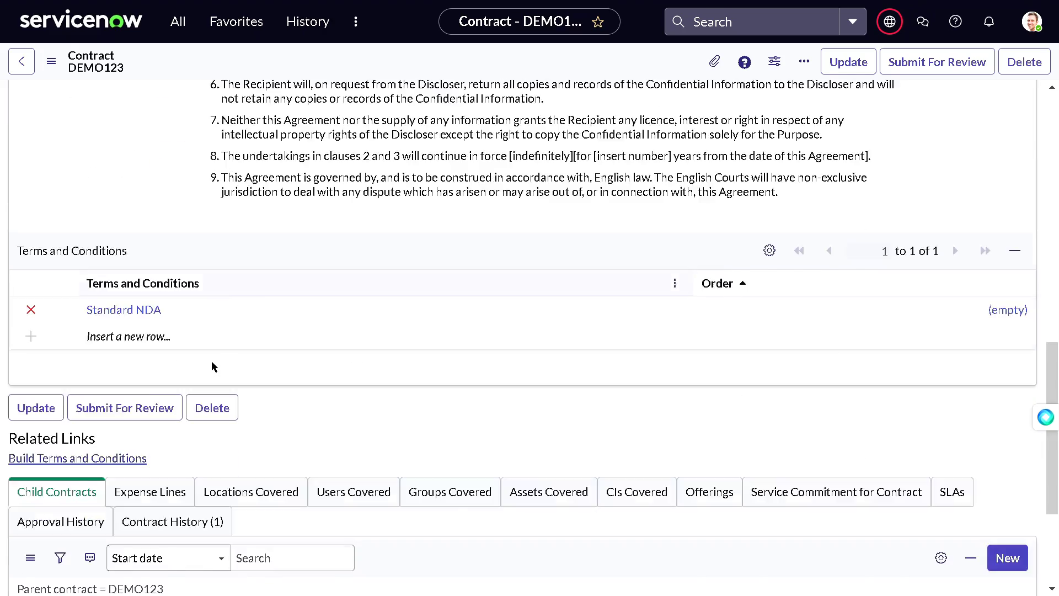
scroll(212, 364, "up", 6)
scroll(255, 326, "up", 7)
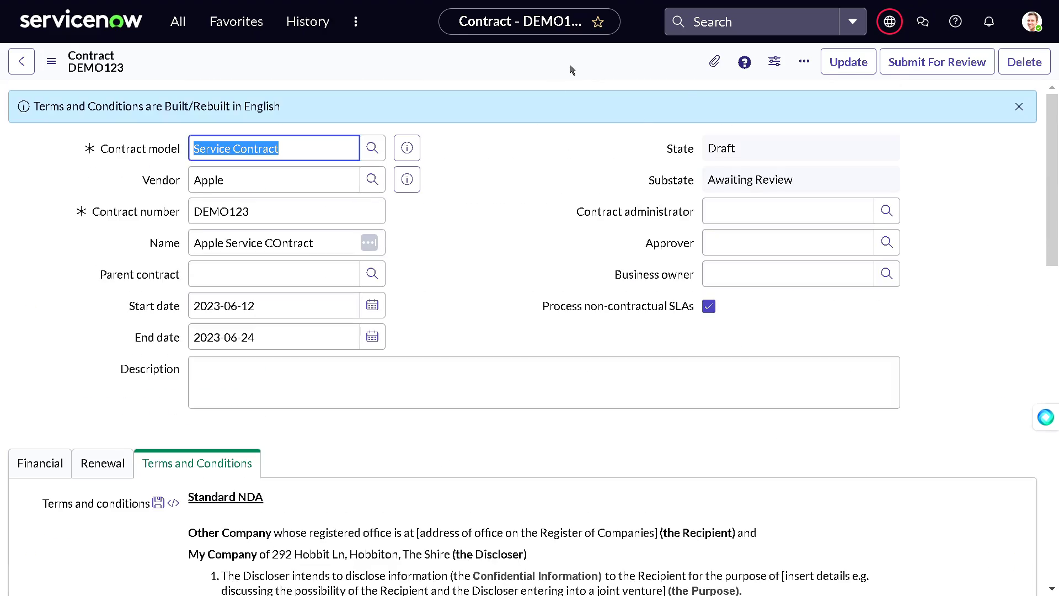
right_click(569, 65)
- Save the contract and submit it for review, which raises the 'Select an approver' warning
left_click(592, 75)
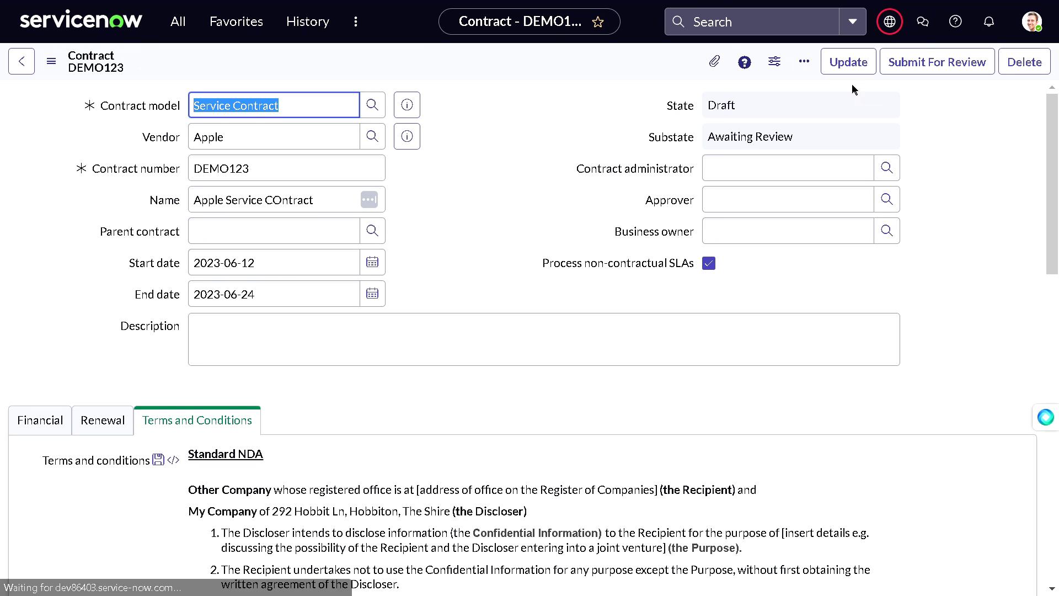
left_click(931, 59)
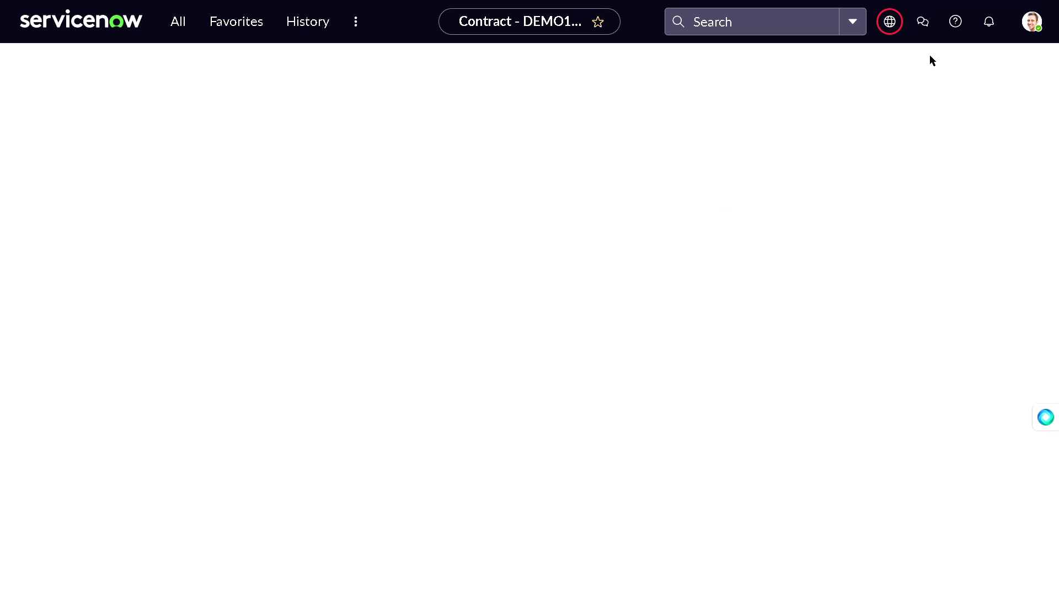
left_click_drag(73, 106, 235, 120)
left_click(456, 213)
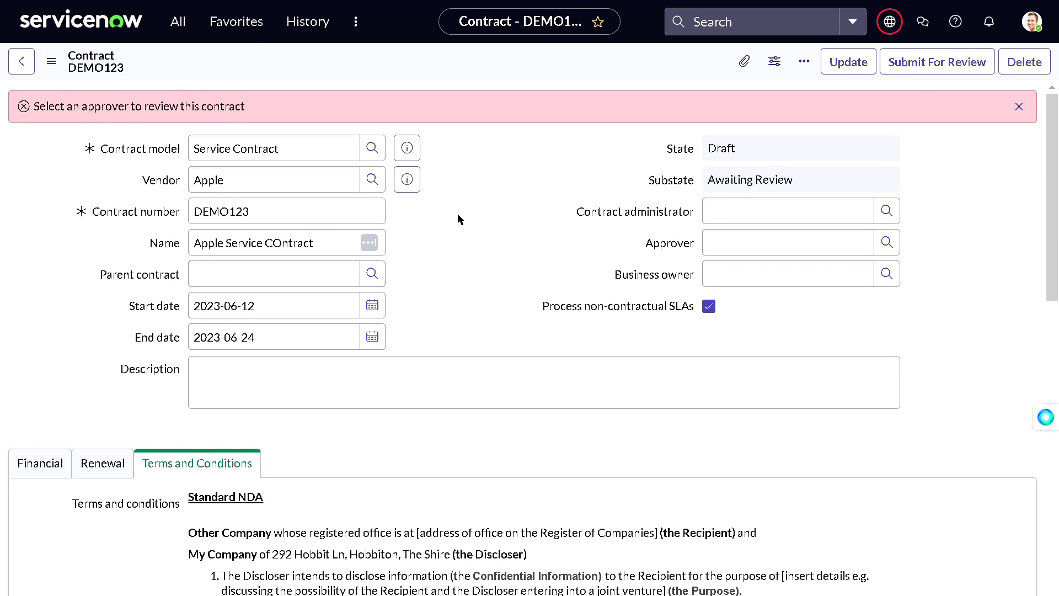
- Assign an approver to DEMO123 from the Approver user lookup
left_click(763, 206)
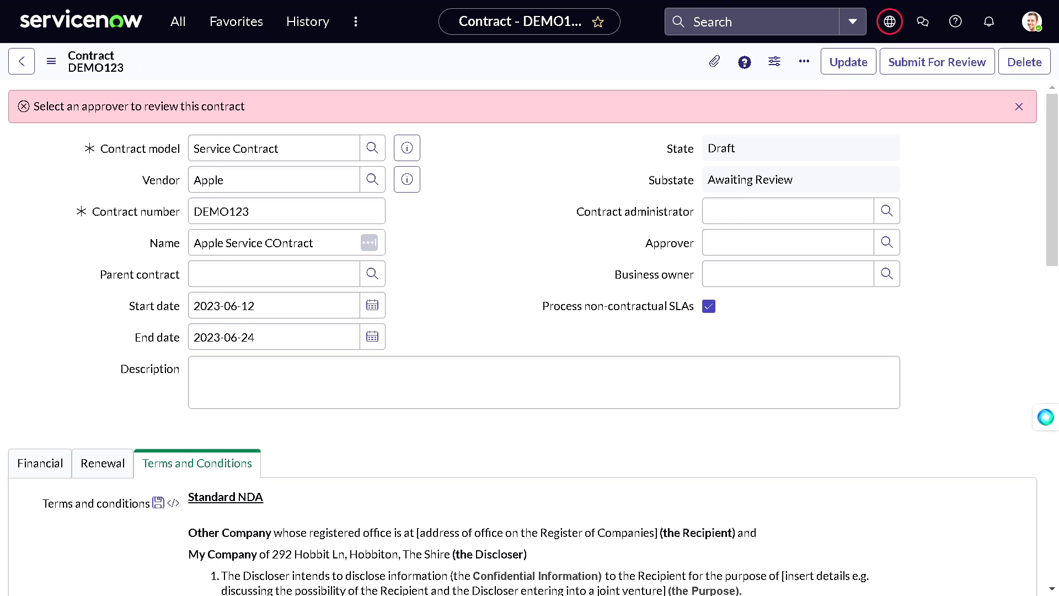
left_click(888, 247)
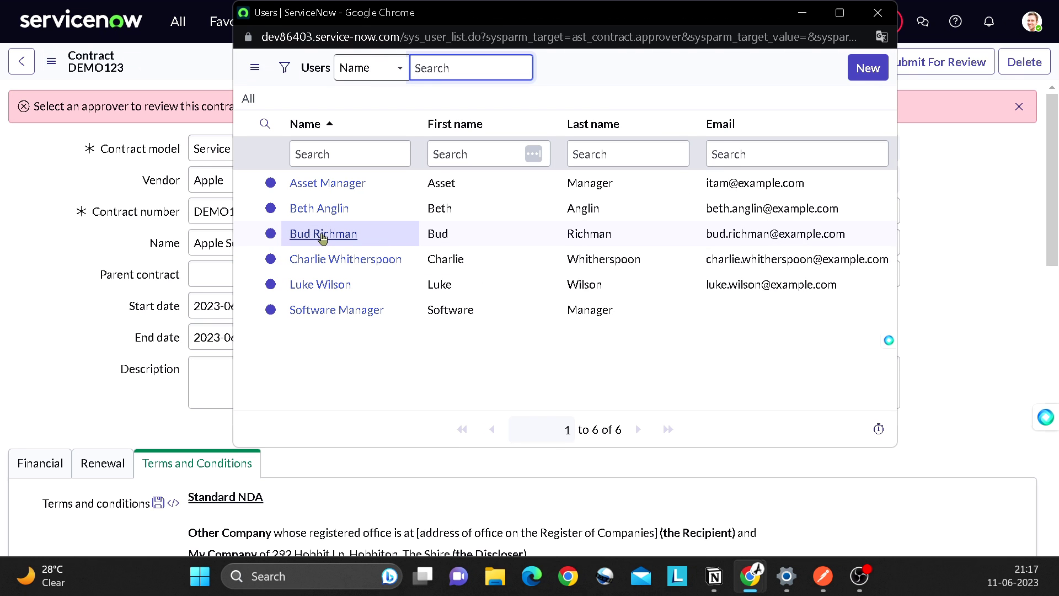
left_click(318, 208)
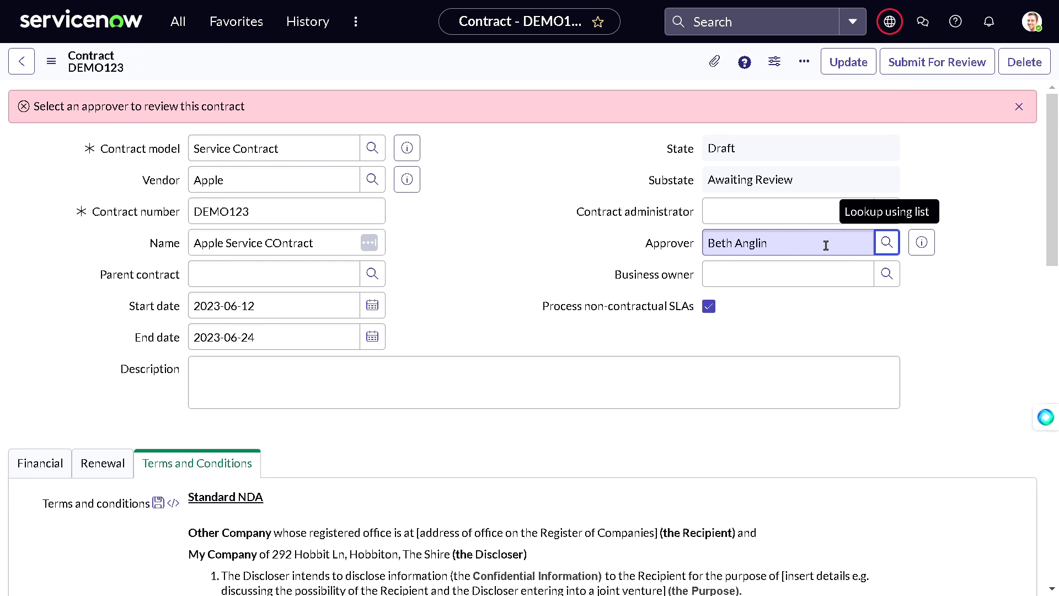
scroll(881, 153, "down", 4)
scroll(882, 166, "up", 4)
scroll(883, 175, "down", 10)
scroll(881, 189, "up", 5)
scroll(882, 189, "down", 5)
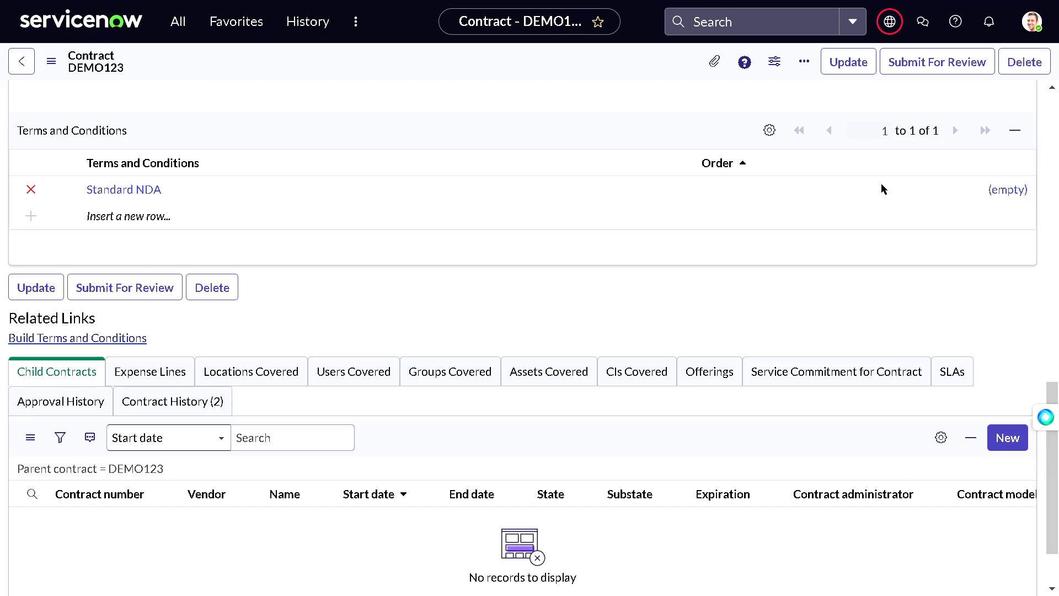
scroll(881, 189, "up", 3)
scroll(881, 189, "up", 10)
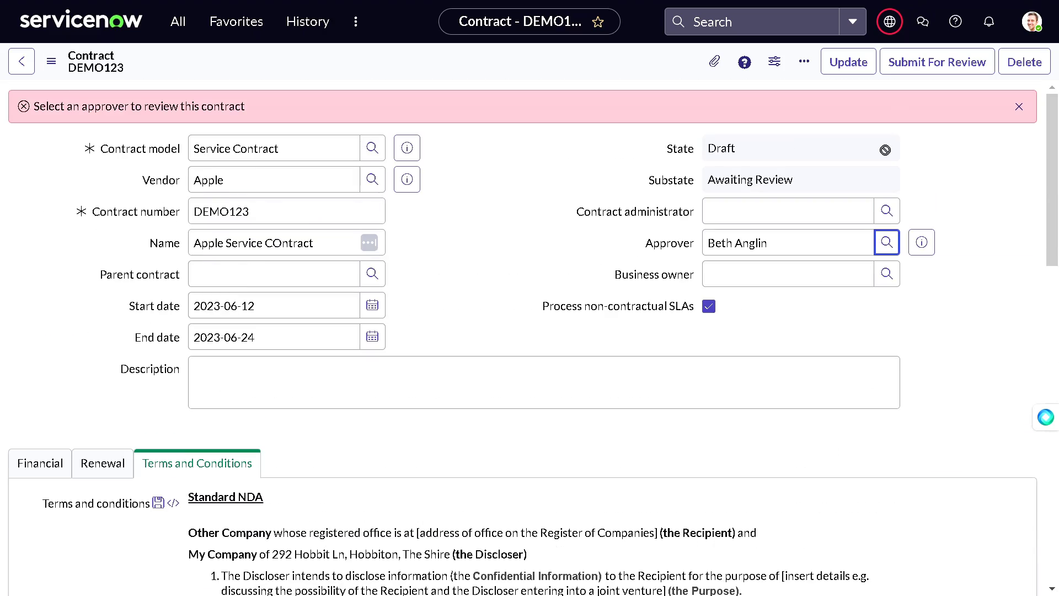
- Highlight the DEMO123 contract number in the Contracts list
left_click(933, 60)
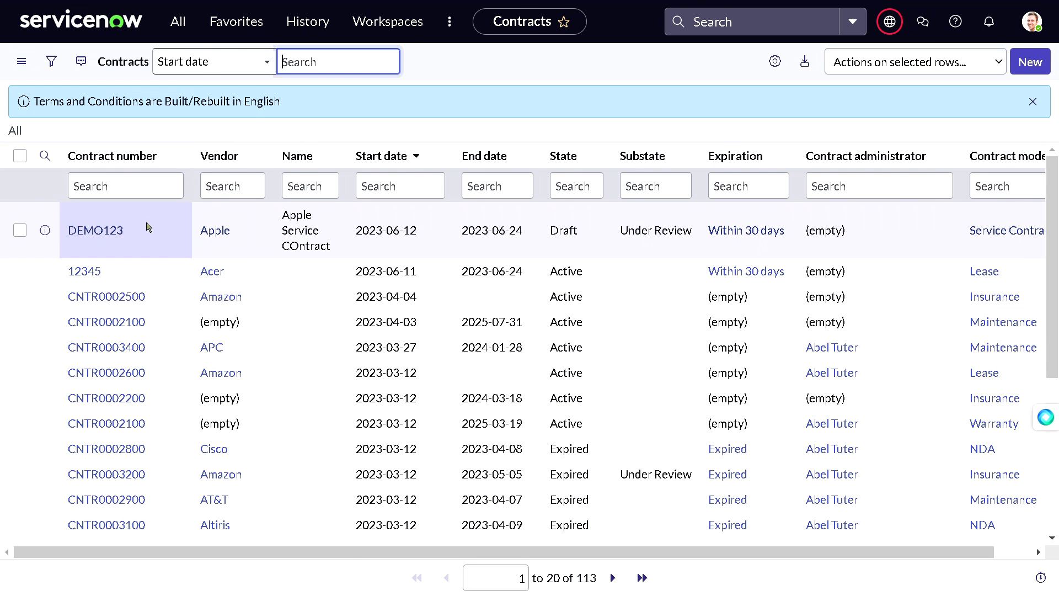
left_click_drag(148, 225, 65, 227)
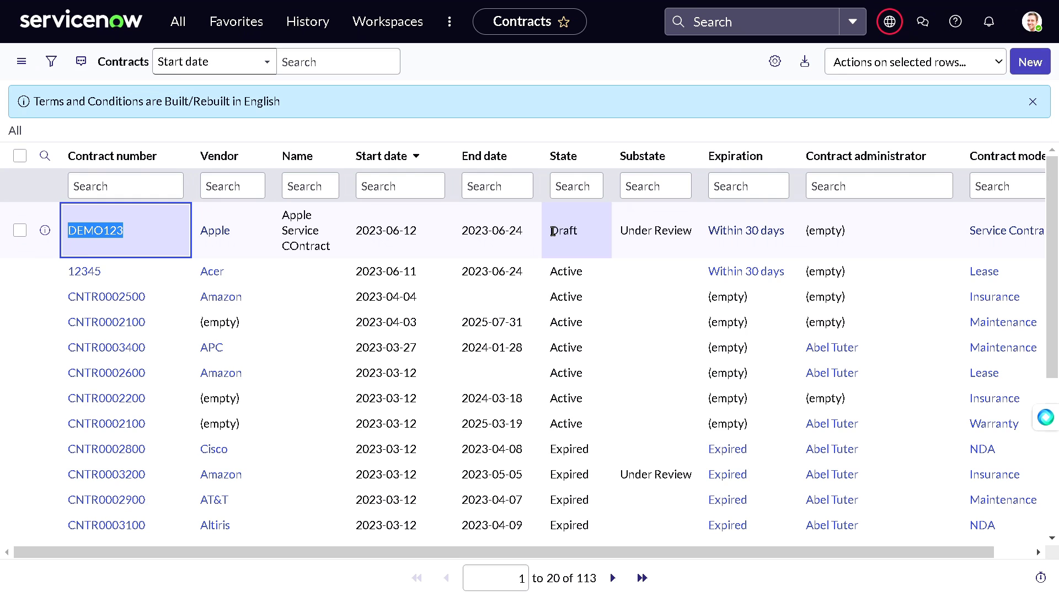
left_click(1029, 29)
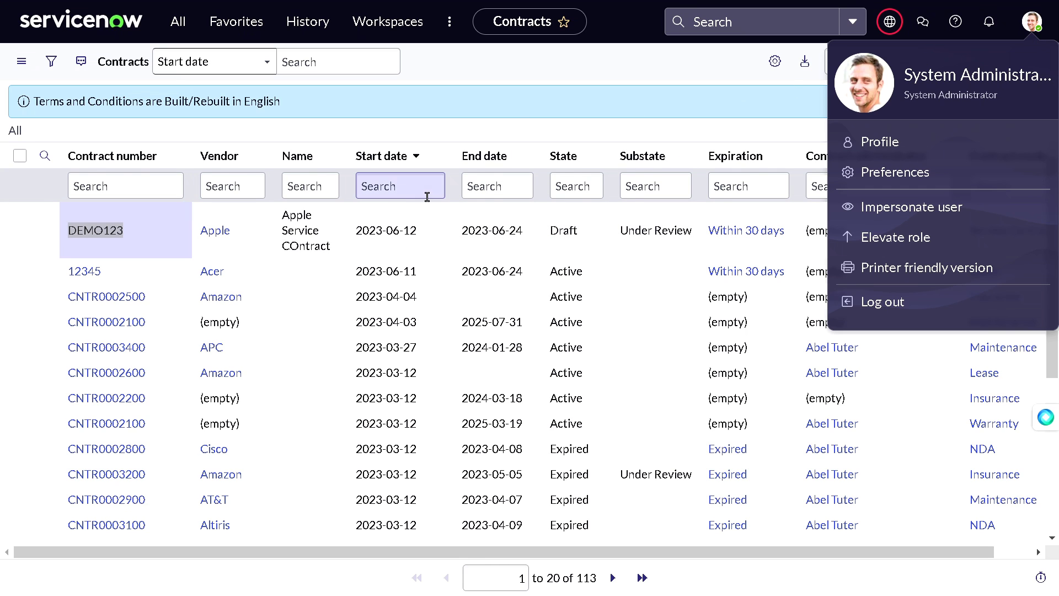
left_click(441, 75)
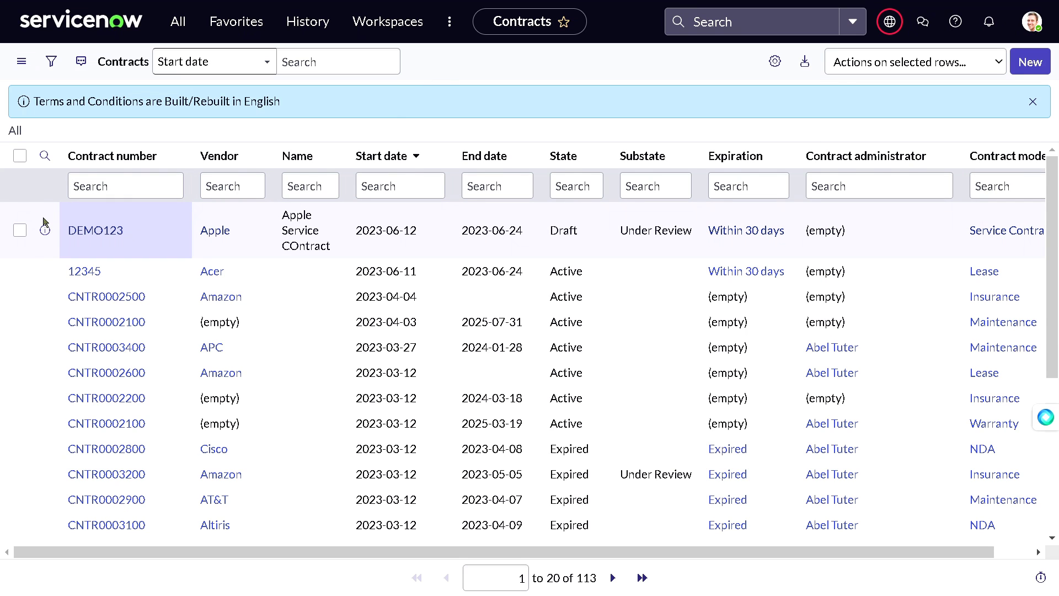
- Open contract DEMO123 and show its Approval History, which has one Requested approval
left_click(105, 234)
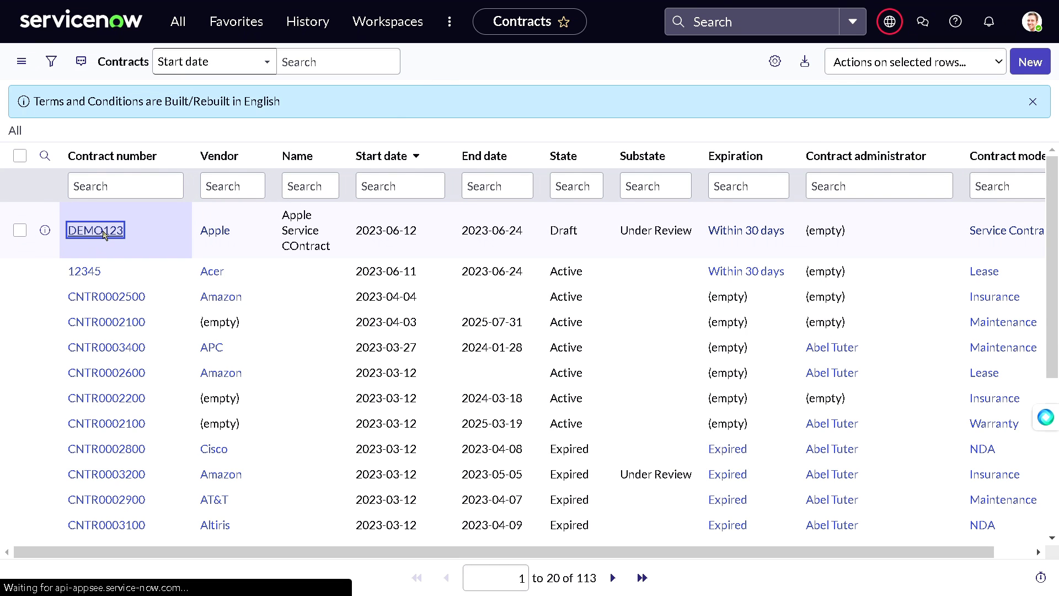
scroll(466, 300, "down", 15)
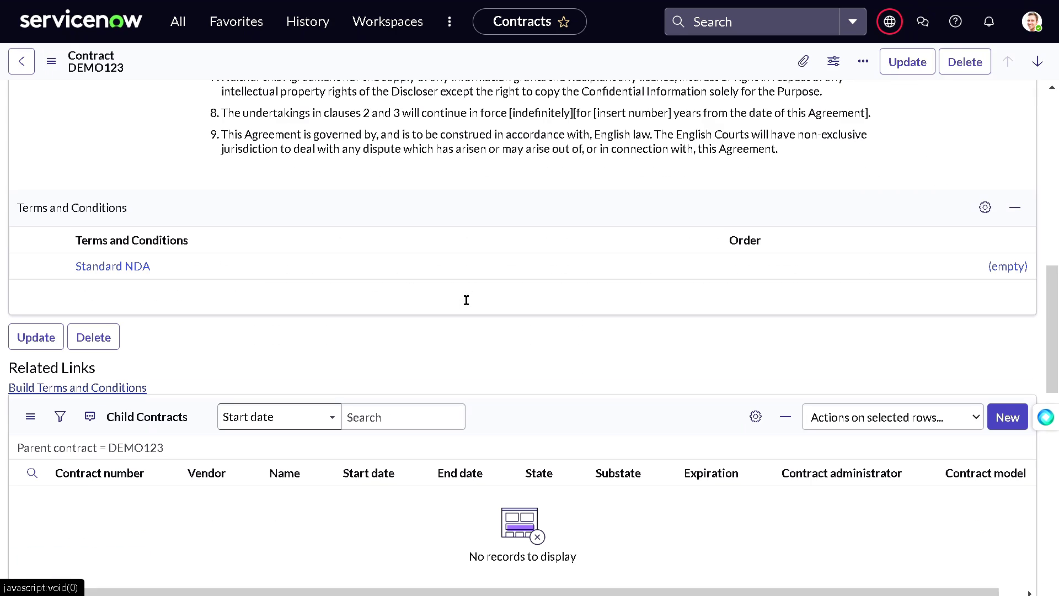
scroll(466, 300, "down", 5)
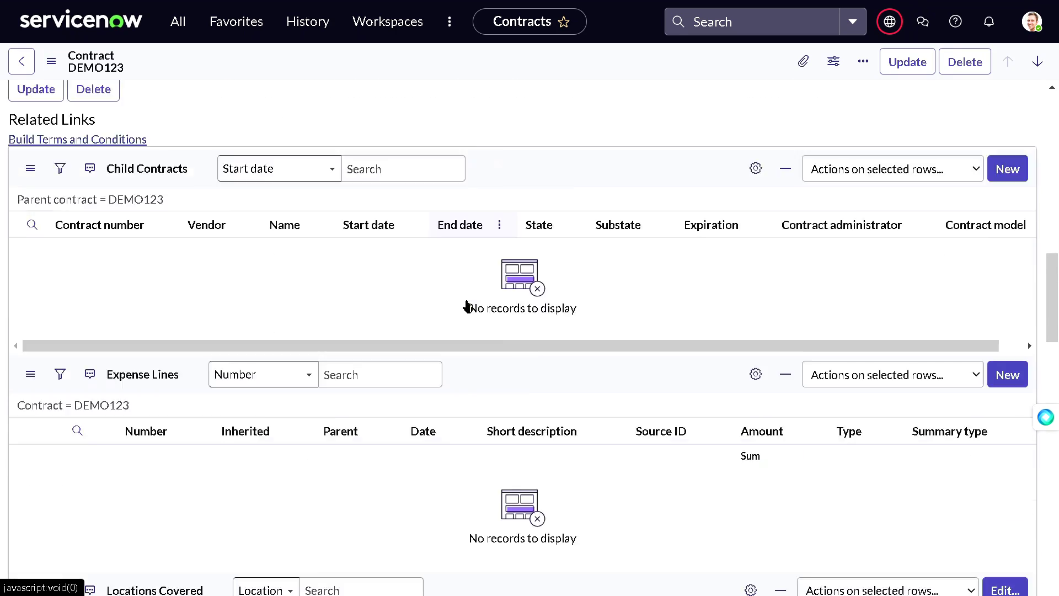
scroll(466, 305, "up", 5)
scroll(466, 303, "down", 3)
scroll(466, 303, "up", 10)
scroll(468, 320, "down", 4)
scroll(470, 323, "down", 9)
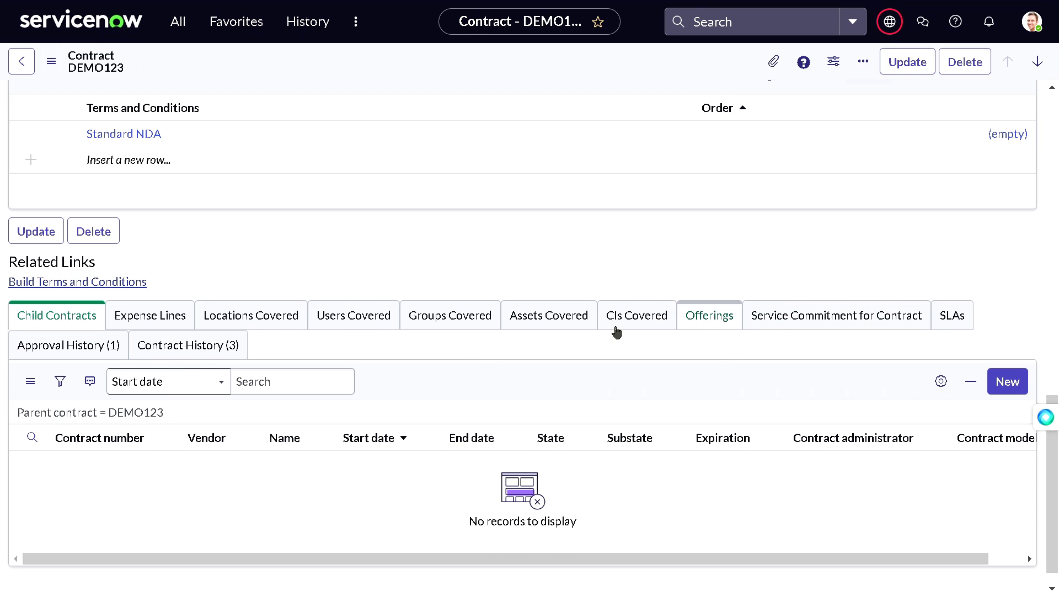
left_click(76, 347)
left_click_drag(473, 478, 347, 486)
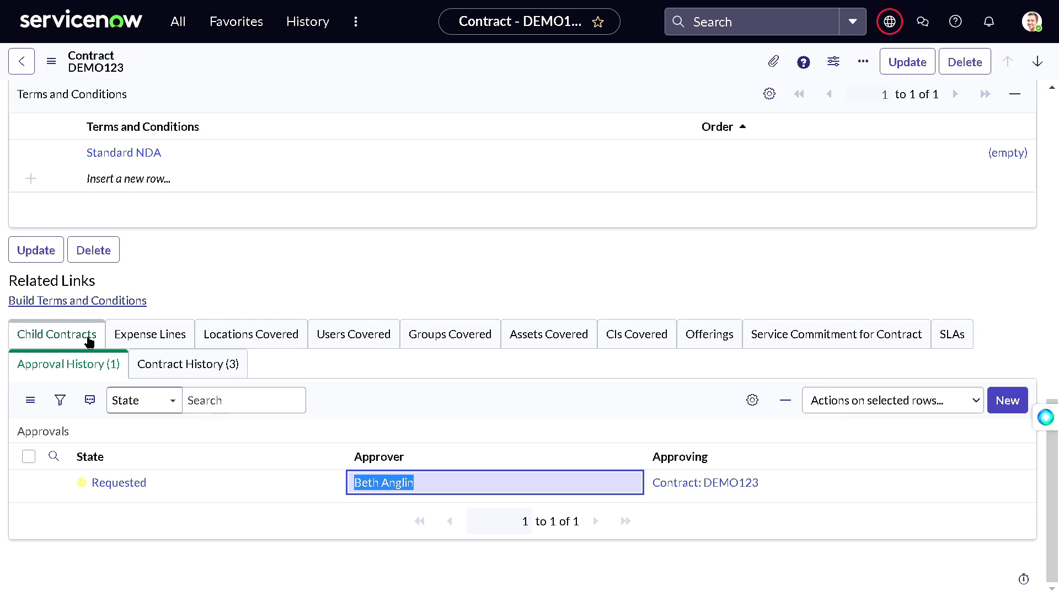
left_click(209, 286)
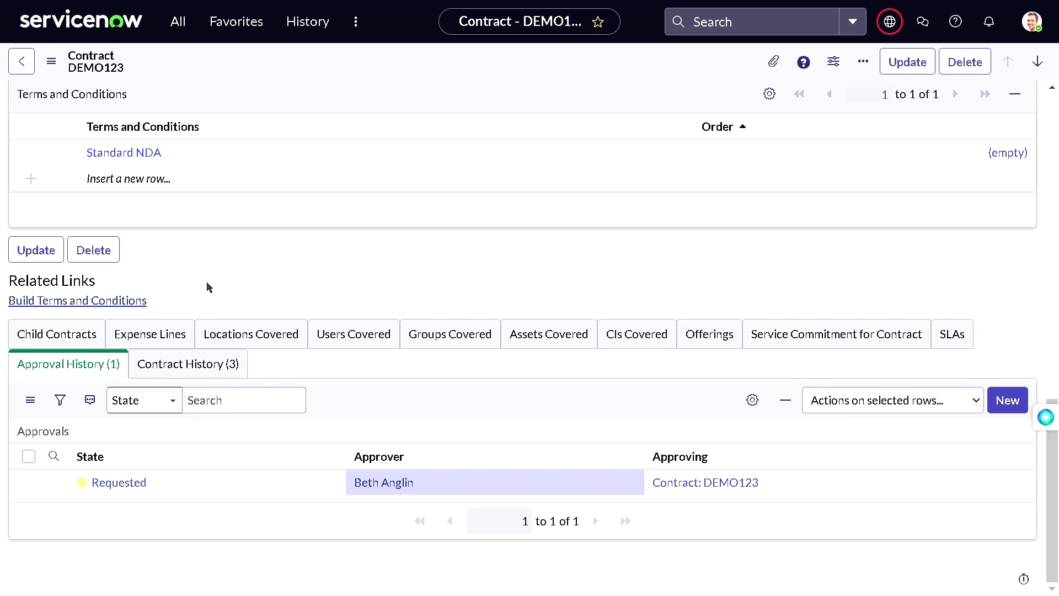
- Confirm DEMO123's Child Contracts, Users, Groups, Assets, CIs, Offerings, Service Commitments and SLAs are all empty
left_click(87, 325)
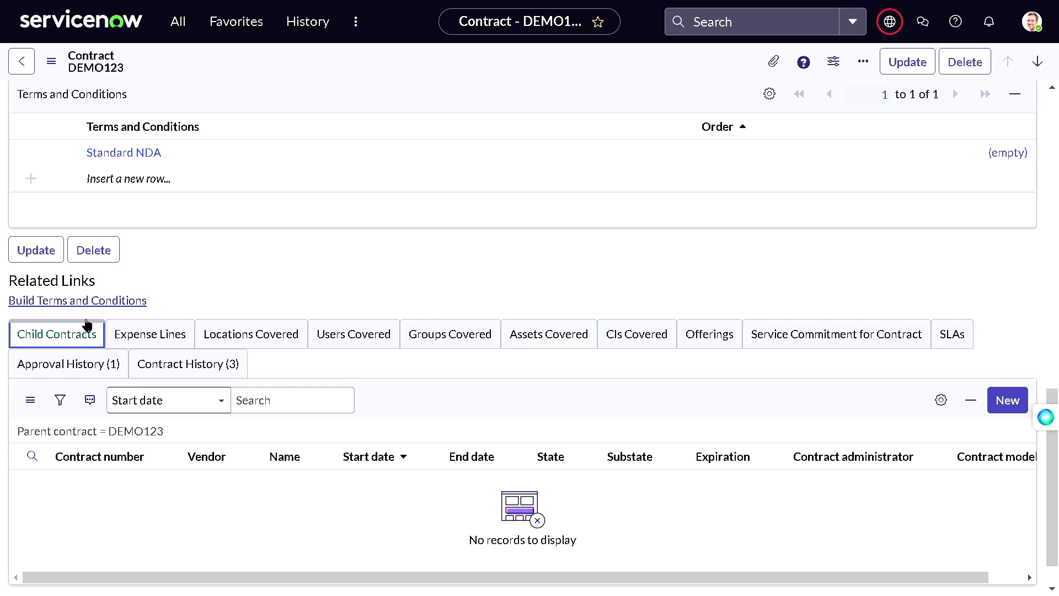
left_click(355, 333)
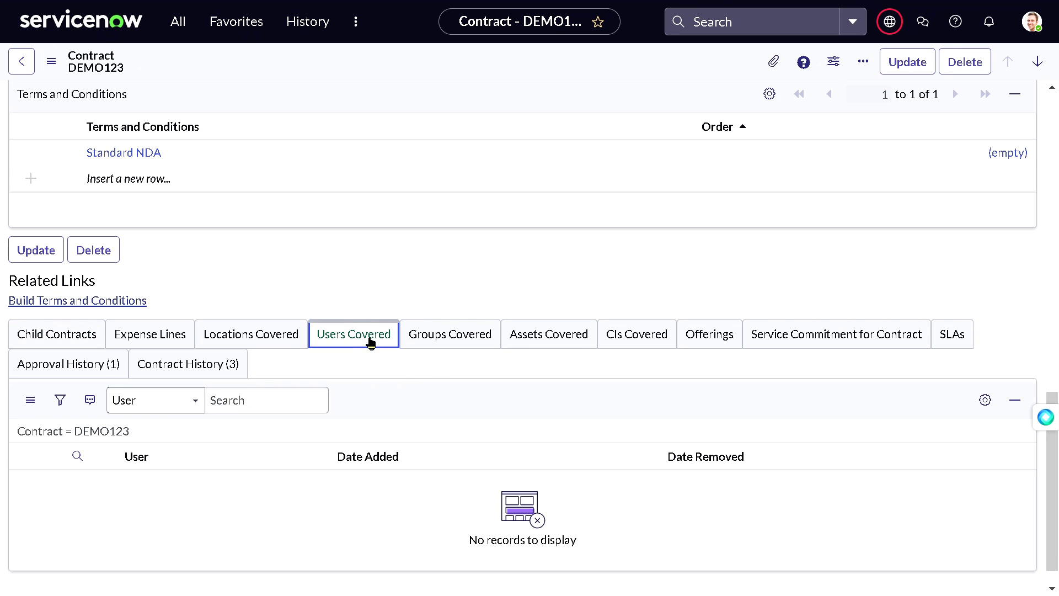
left_click(414, 346)
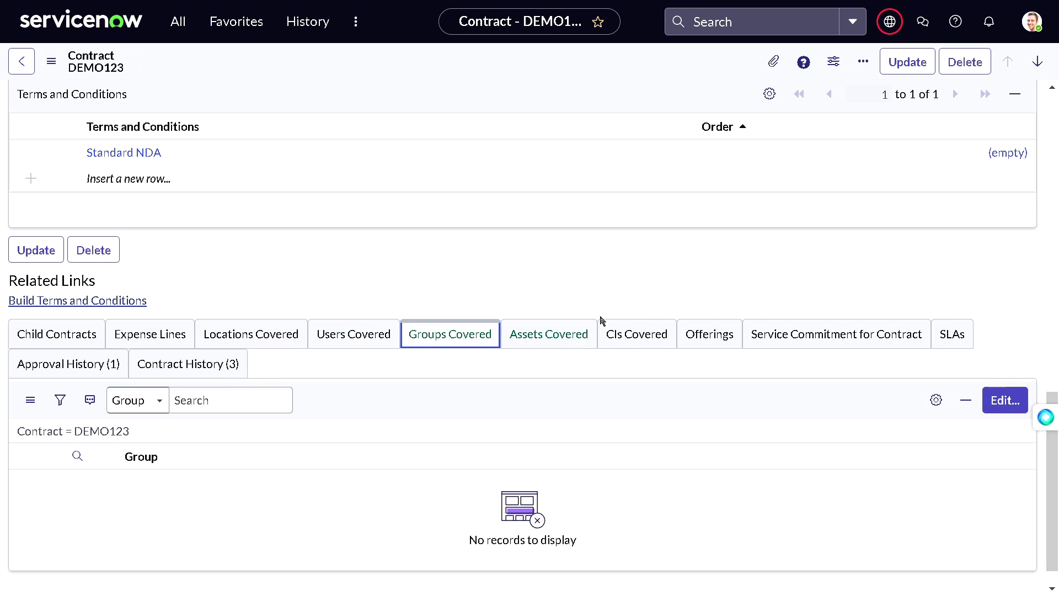
left_click(588, 335)
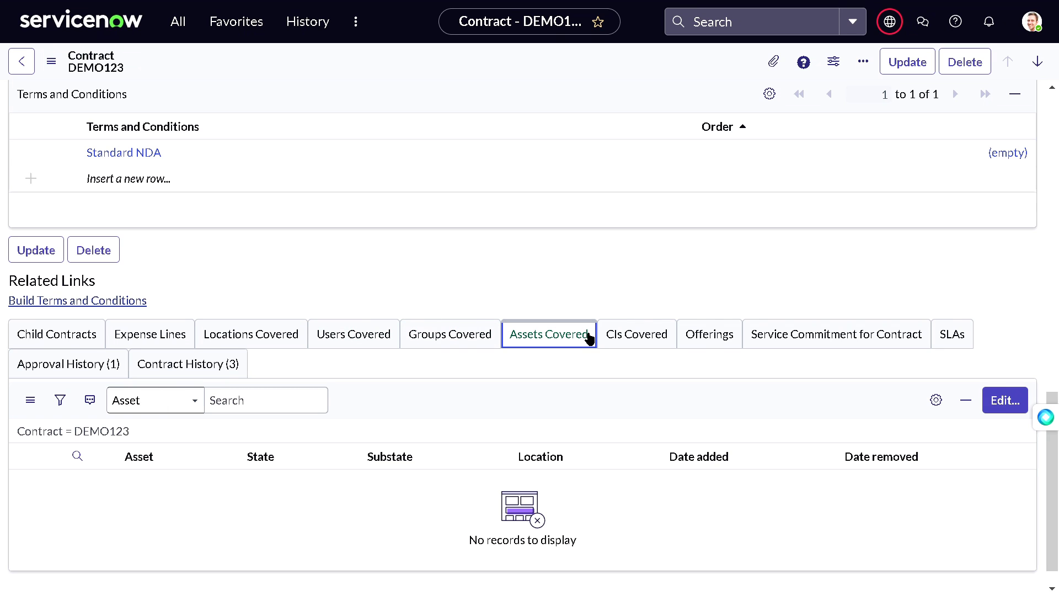
left_click(613, 343)
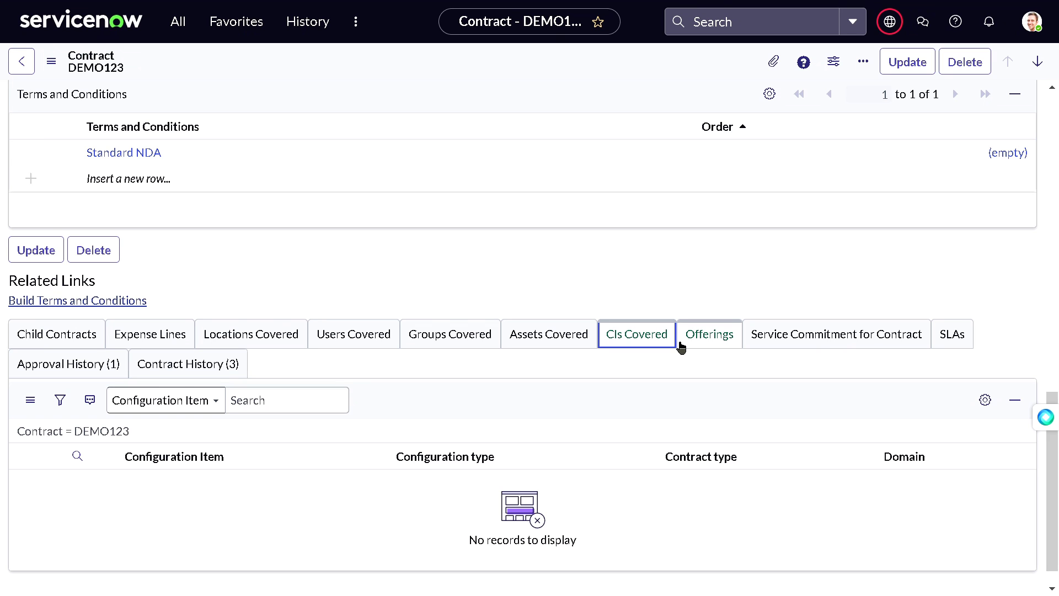
left_click(684, 343)
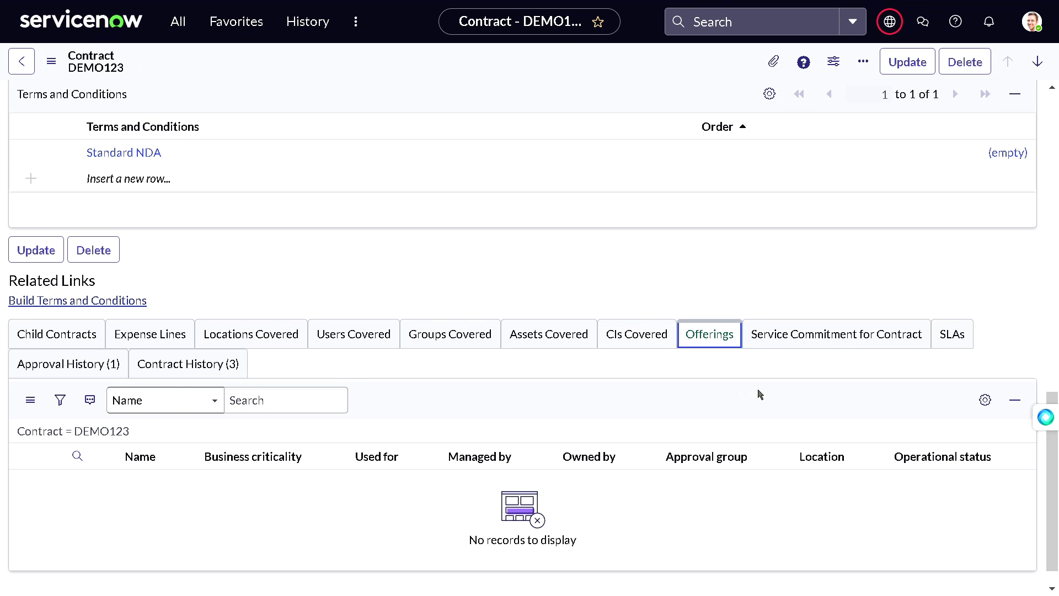
left_click(822, 342)
left_click(962, 334)
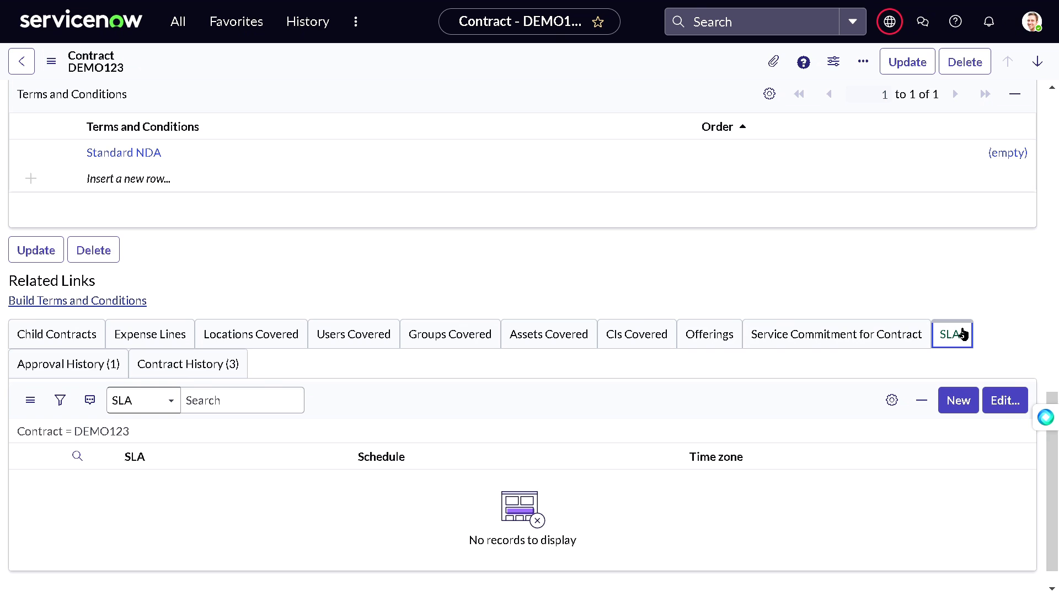
left_click(857, 345)
- Impersonate the contract's approver, found by searching their name in the Impersonate user dialog
scroll(303, 349, "up", 15)
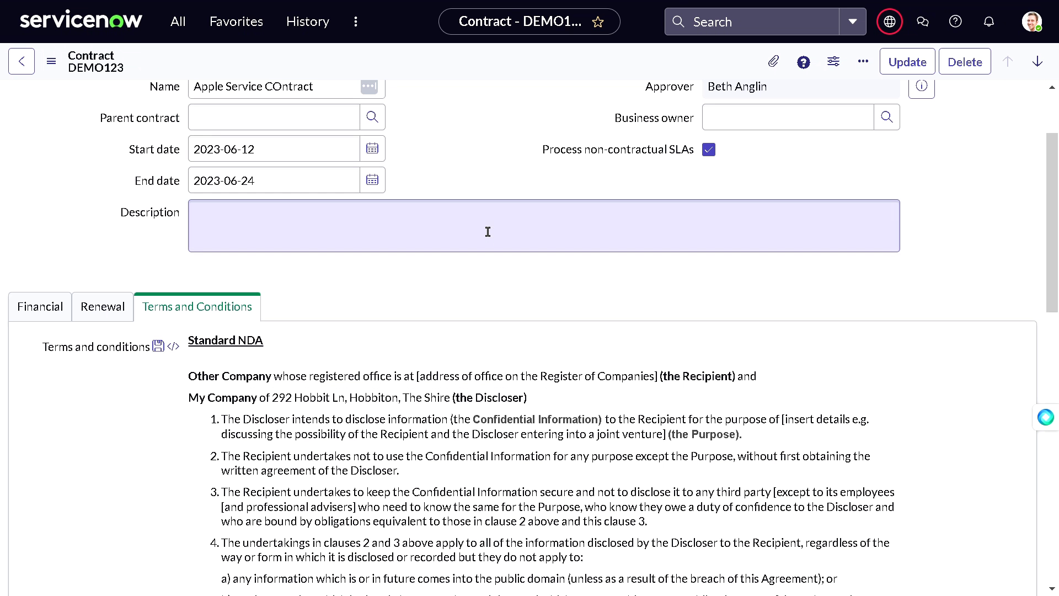
left_click(1030, 22)
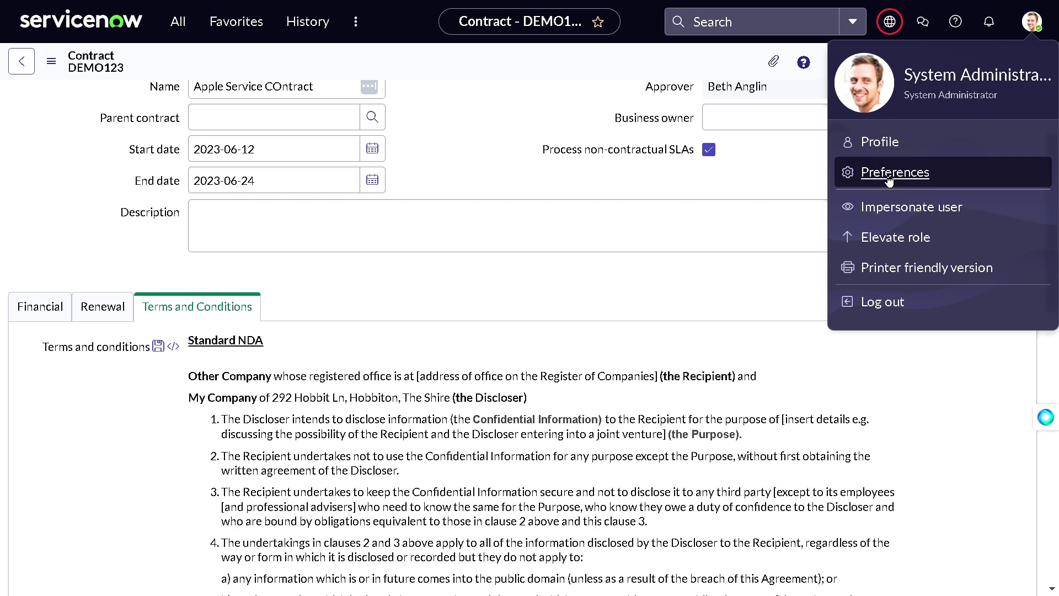
left_click(909, 214)
left_click(539, 207)
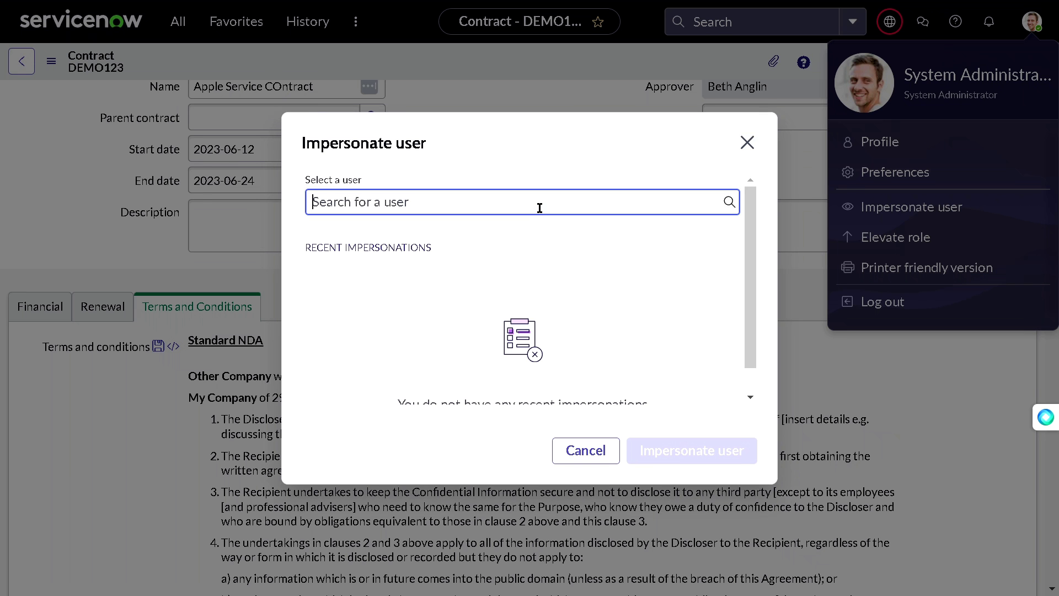
type("Beth Anglin")
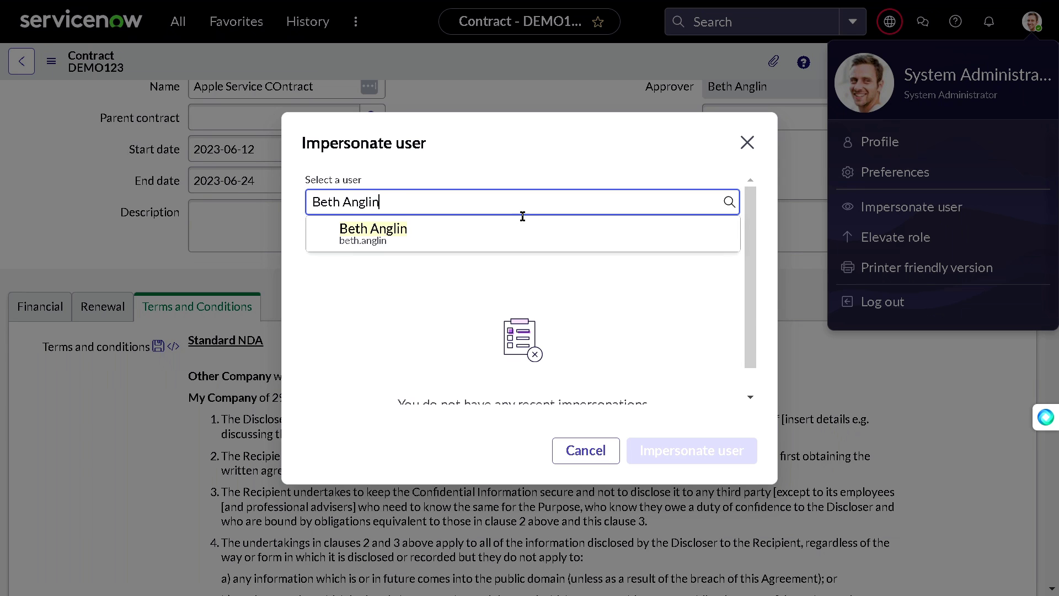
left_click(484, 227)
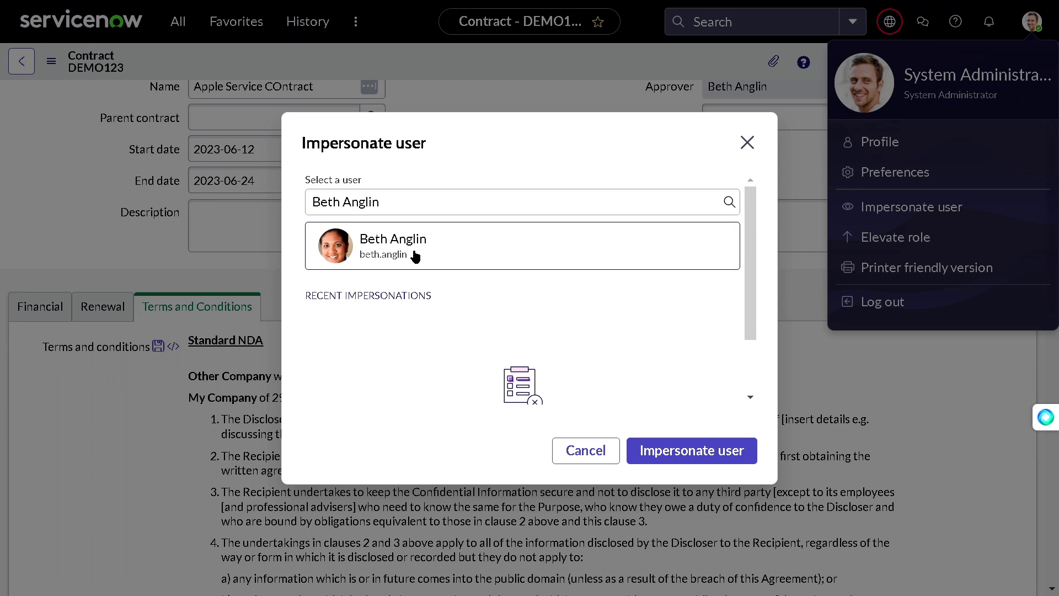
left_click(416, 256)
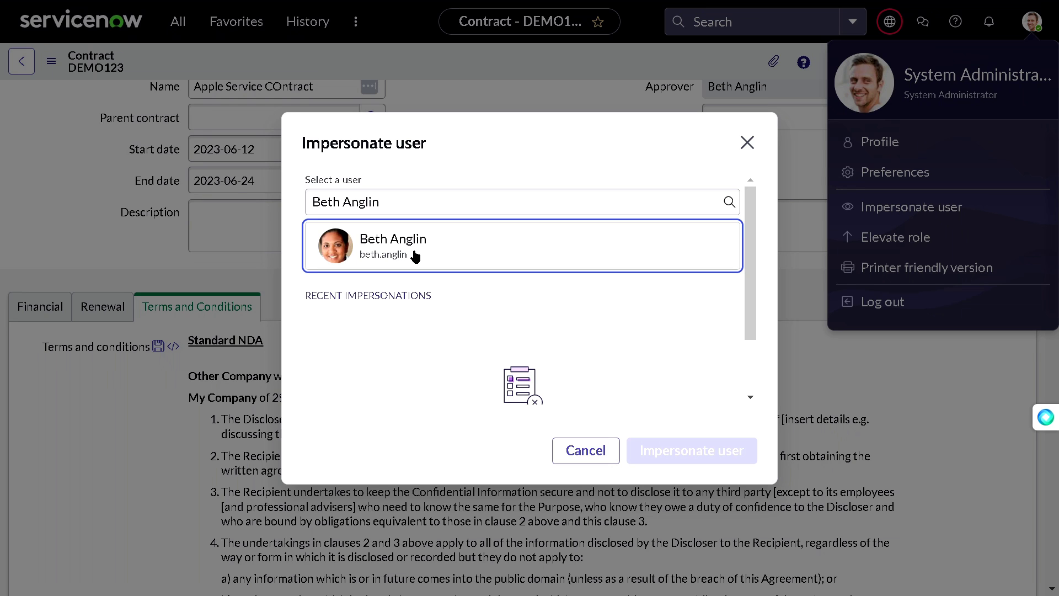
left_click(663, 453)
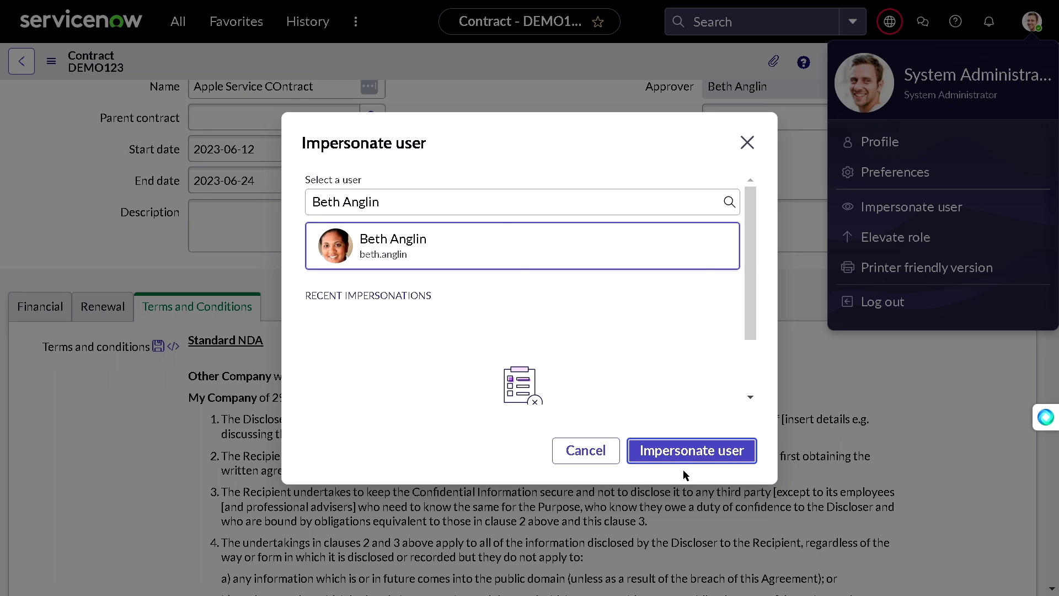
left_click(674, 454)
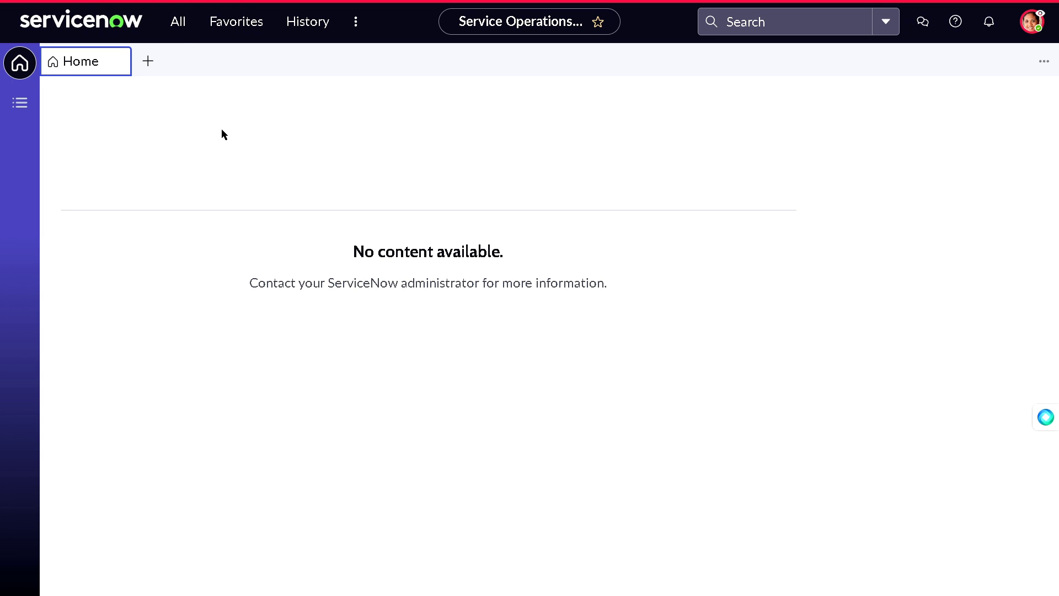
- Filter the navigator for 'contra', dismiss the welcome message, and open Contract > My Approvals
left_click(173, 22)
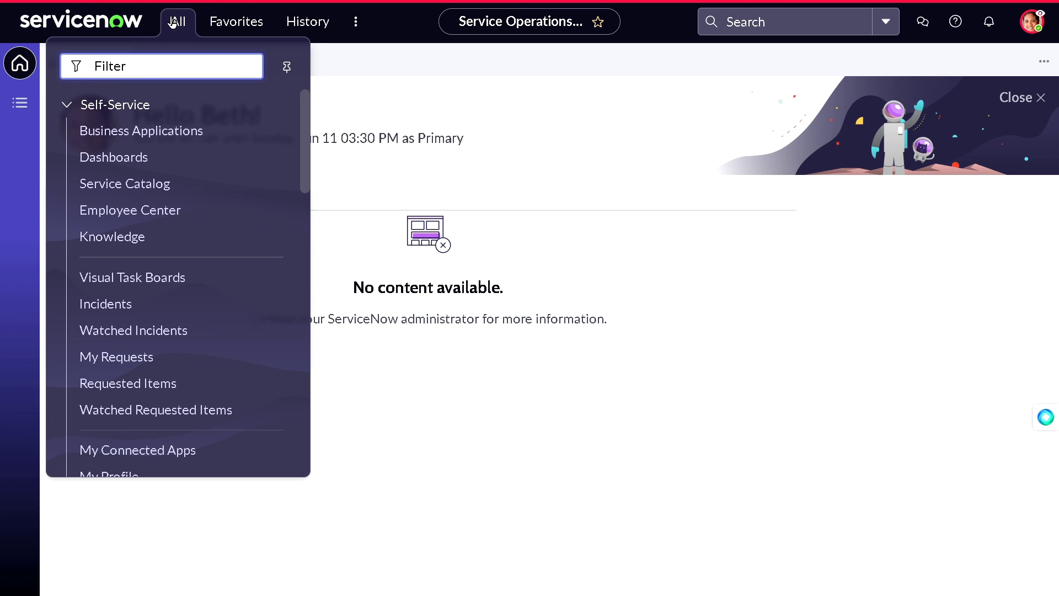
type("con")
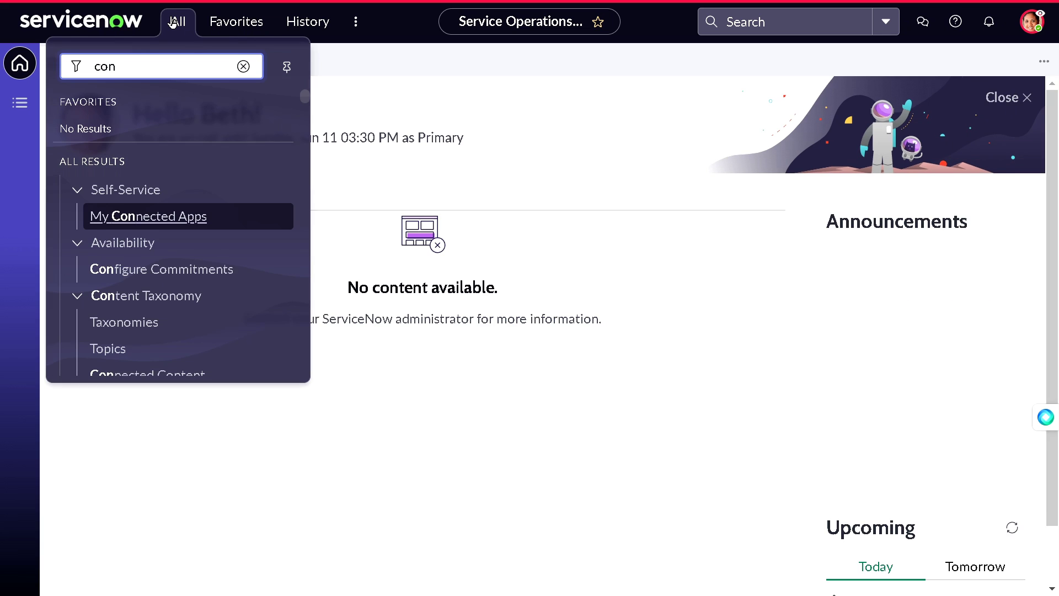
type("tra")
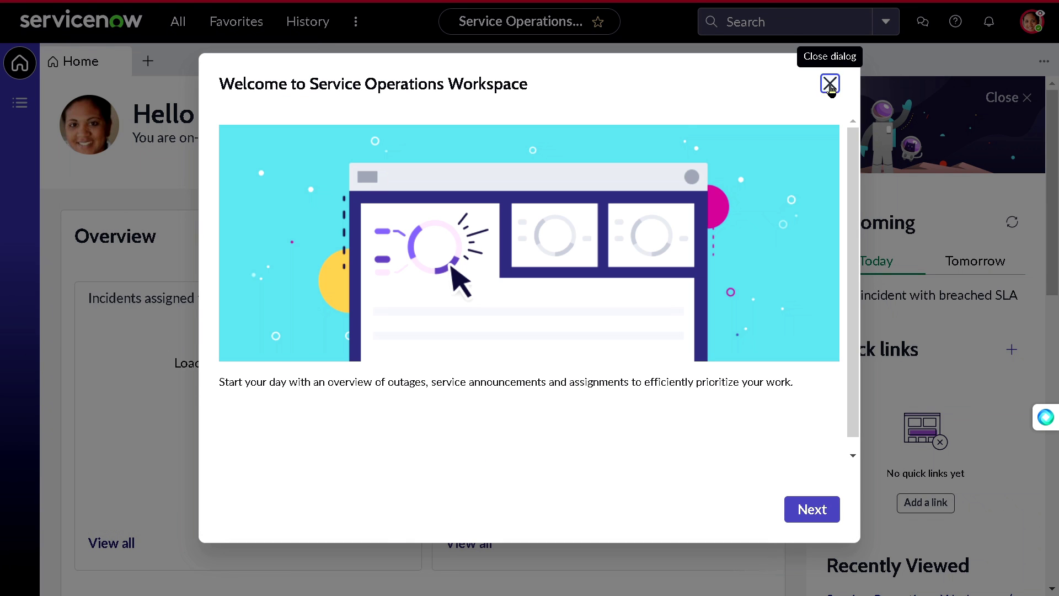
left_click(830, 84)
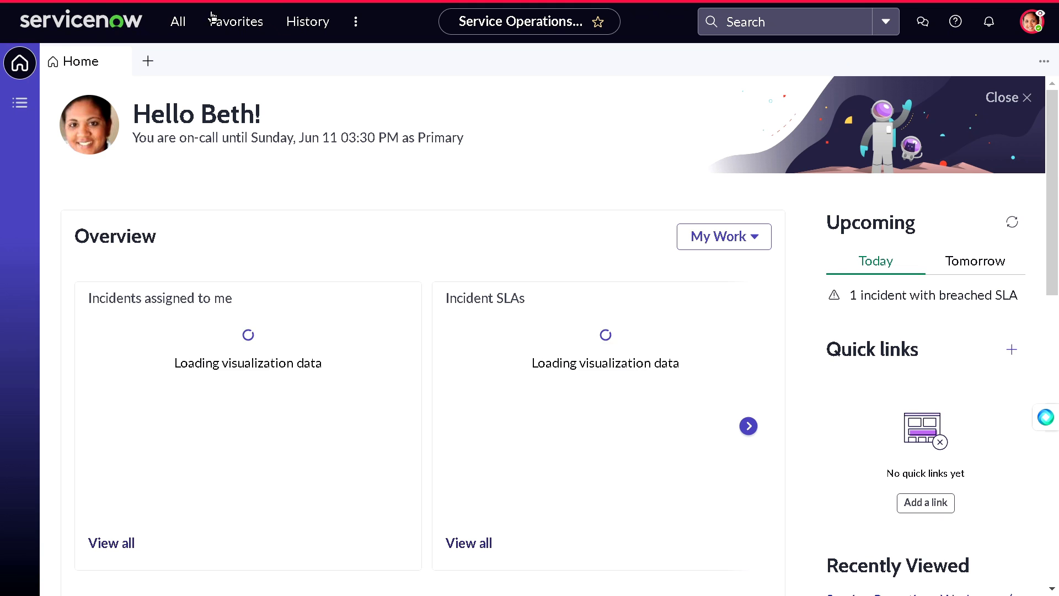
left_click(169, 31)
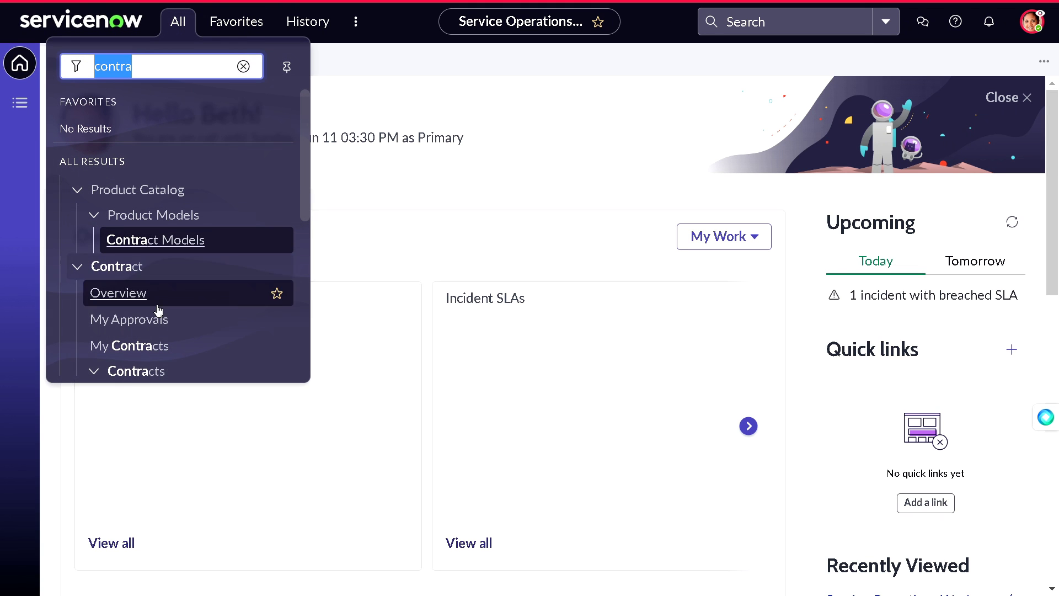
left_click(157, 320)
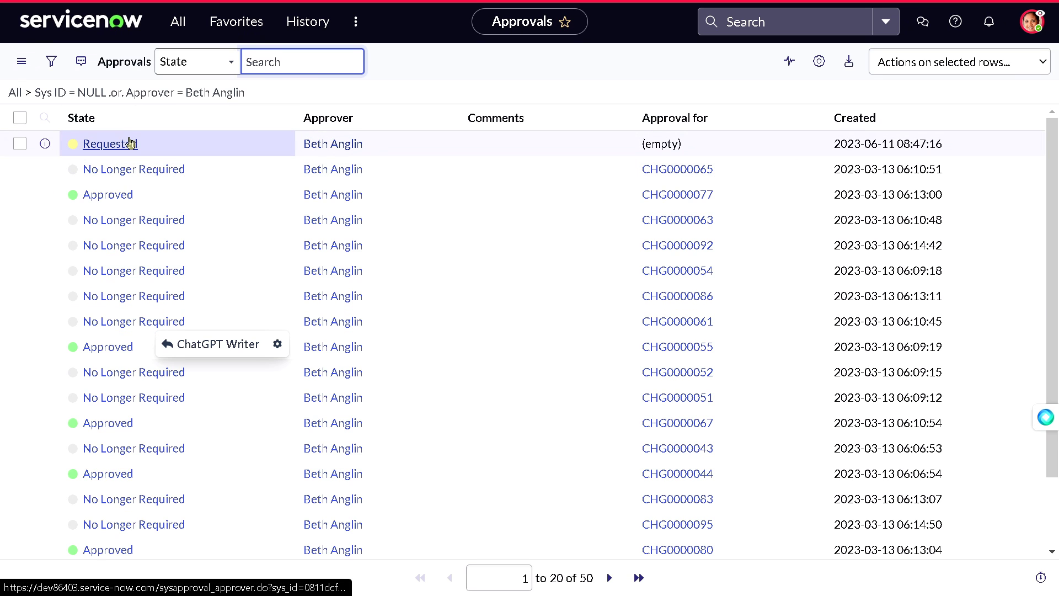
- Sort the approvals by creation date and open the top Requested approval
scroll(185, 176, "down", 2)
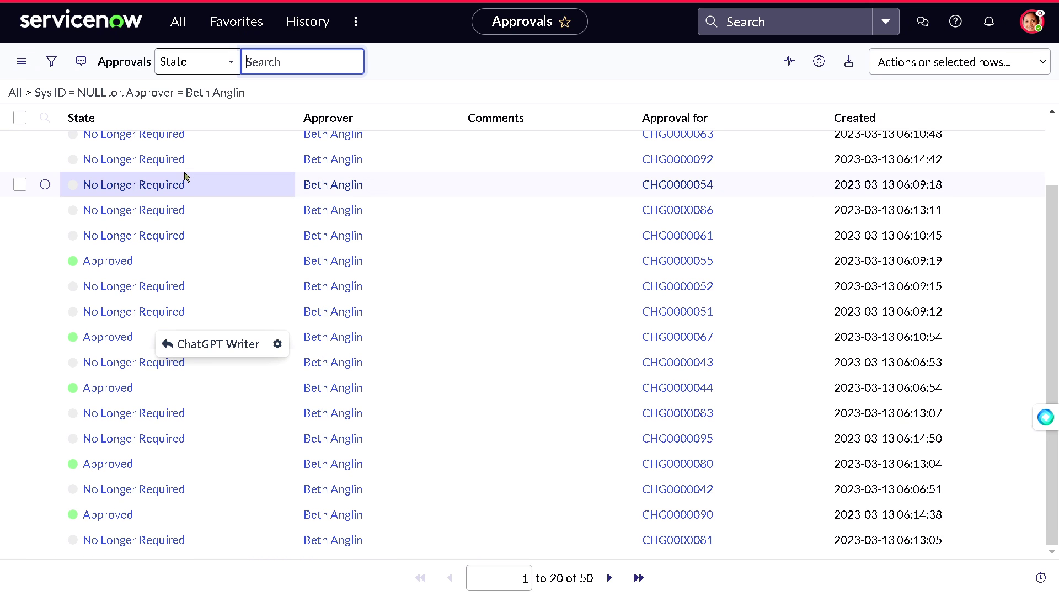
scroll(185, 177, "up", 2)
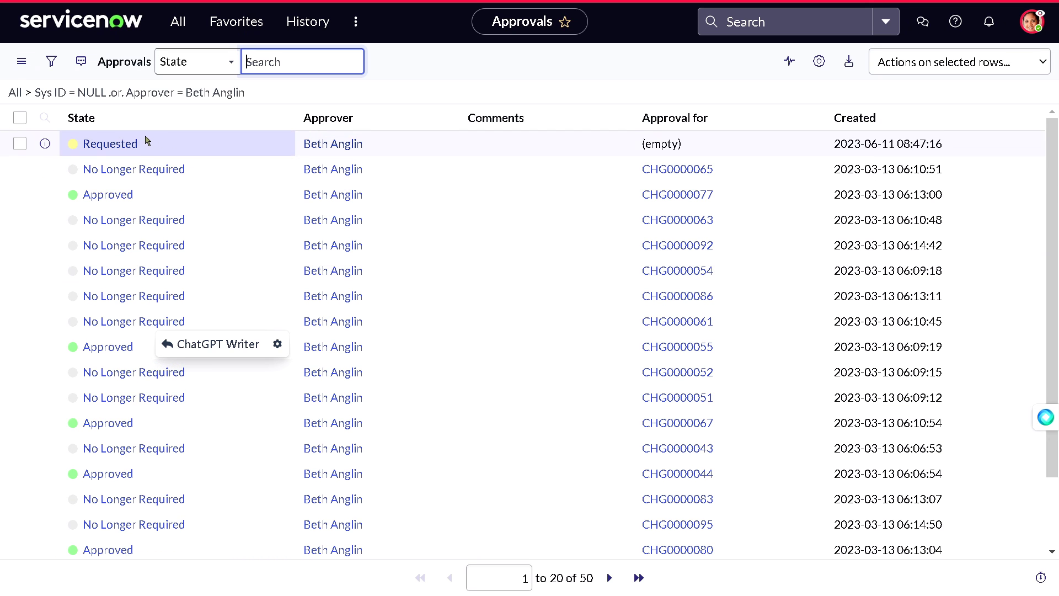
left_click(844, 121)
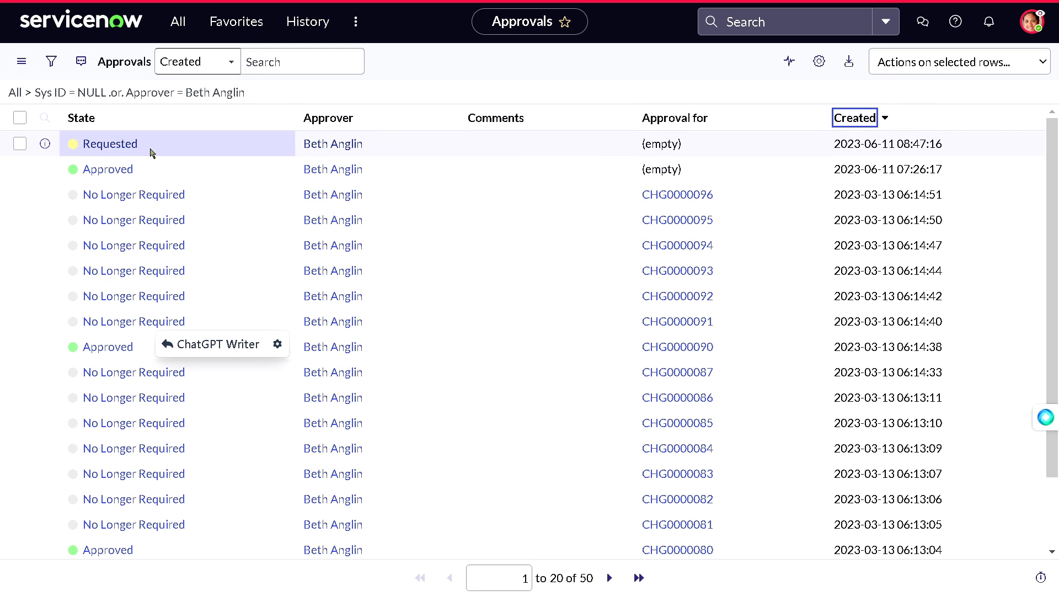
left_click(115, 142)
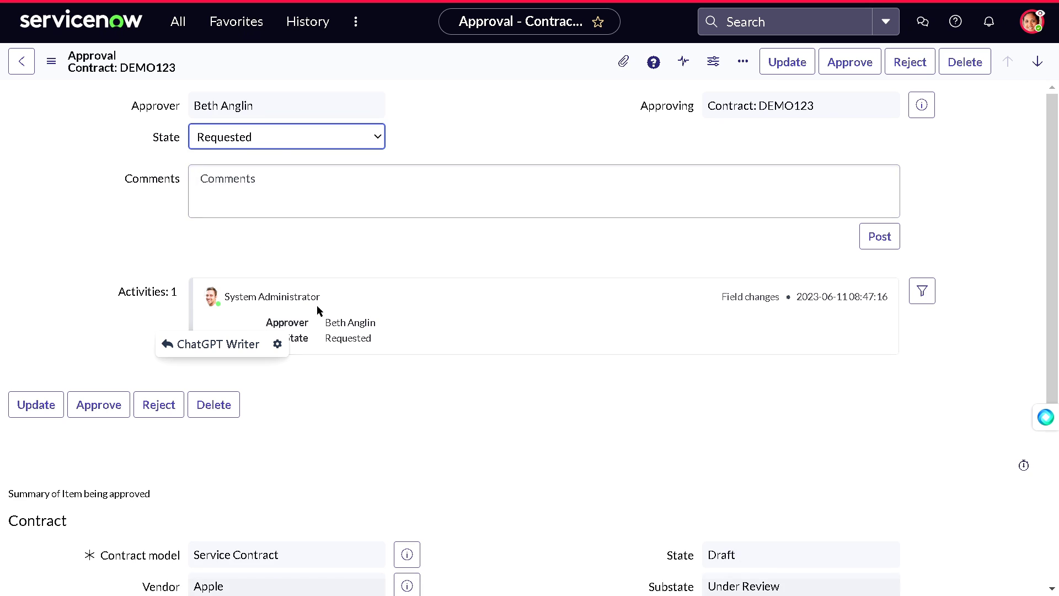
- Review the approval's contract summary and approve the DEMO123 request
scroll(421, 437, "down", 3)
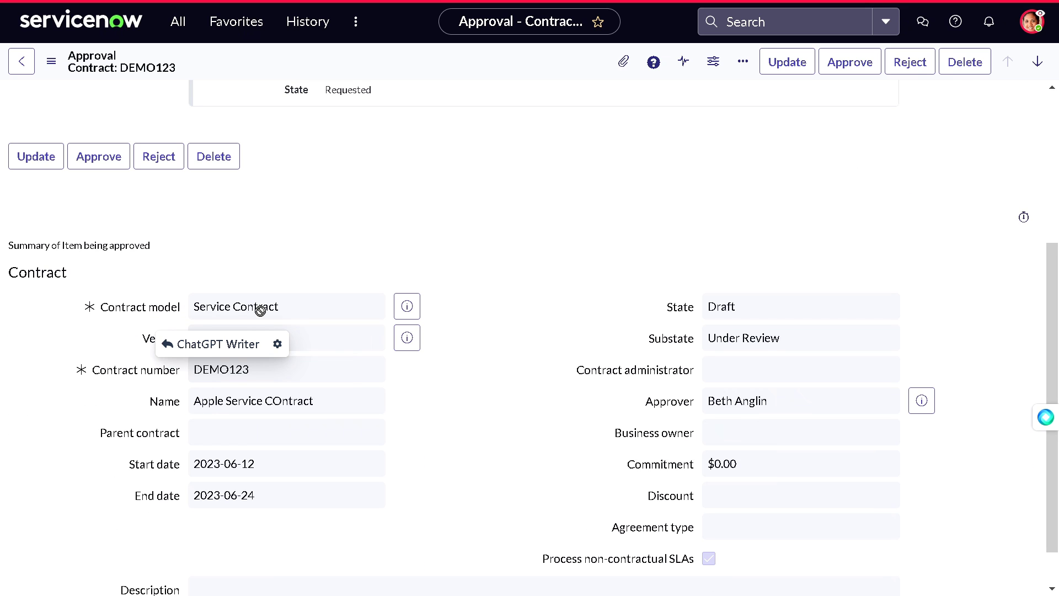
scroll(366, 270, "down", 1)
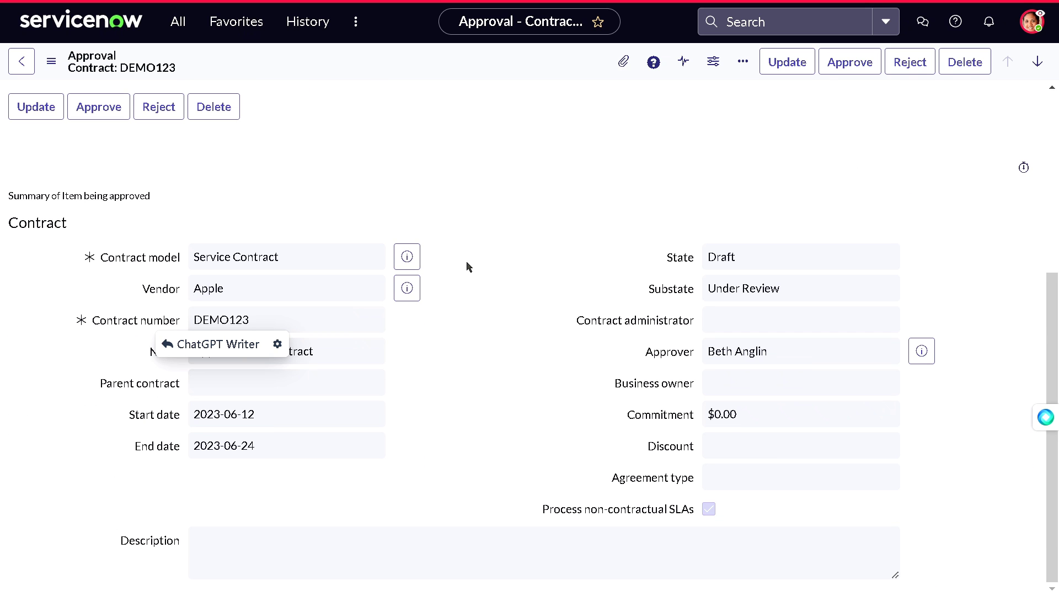
scroll(467, 267, "up", 2)
scroll(467, 267, "down", 2)
left_click(716, 408)
scroll(428, 296, "up", 5)
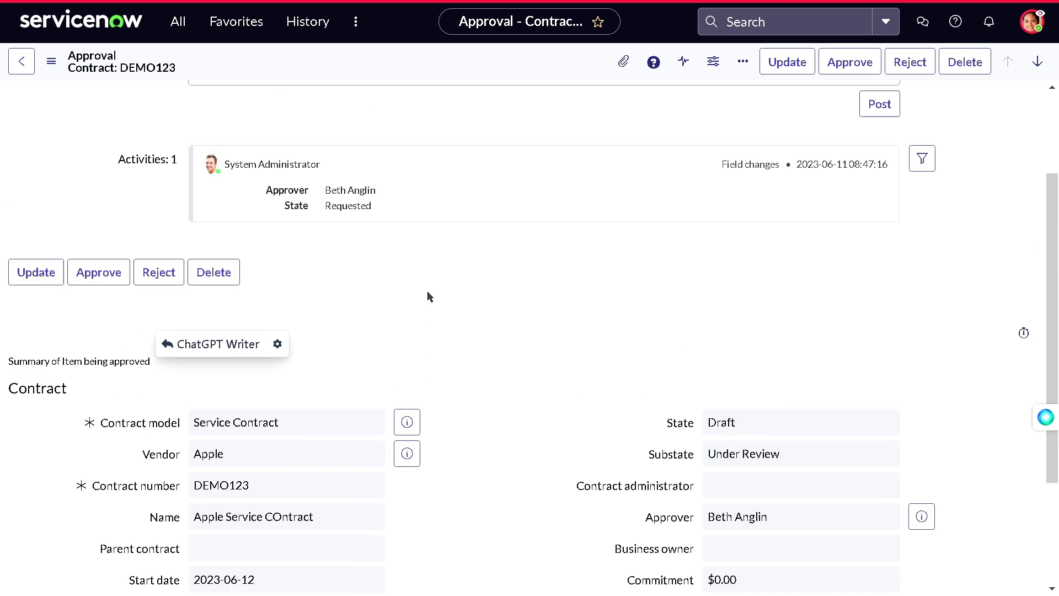
scroll(439, 285, "down", 1)
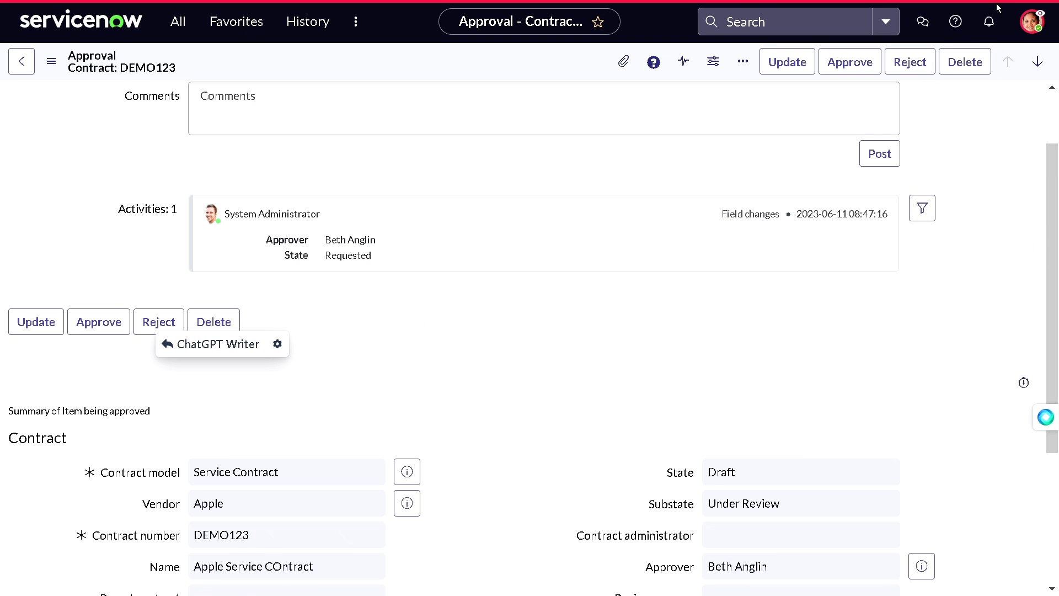
left_click(866, 63)
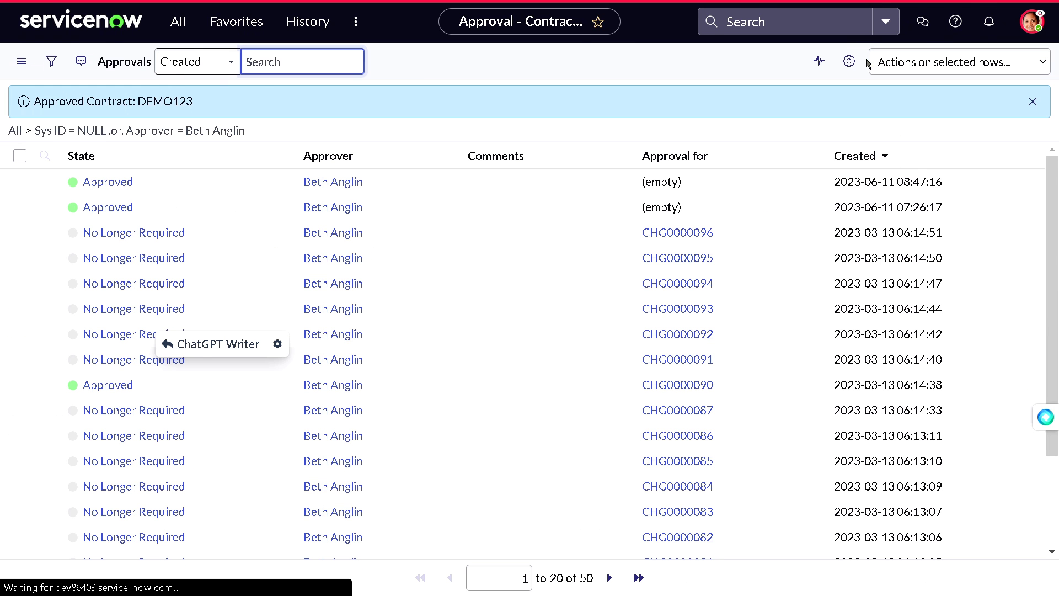
- End the impersonation and reopen Contract DEMO123 from History, confirming substate Approved
left_click(1031, 22)
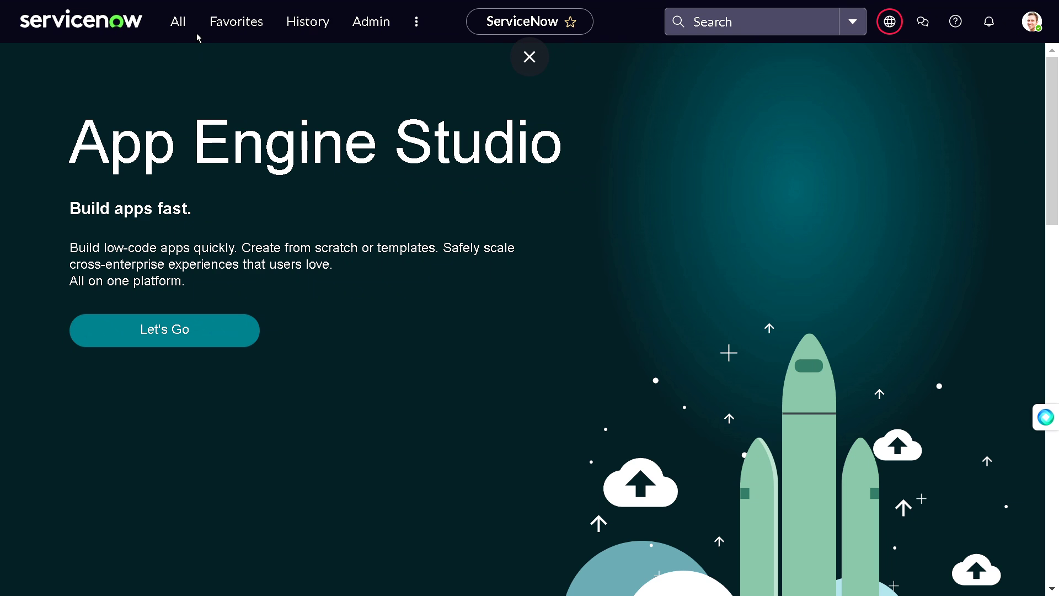
left_click(186, 38)
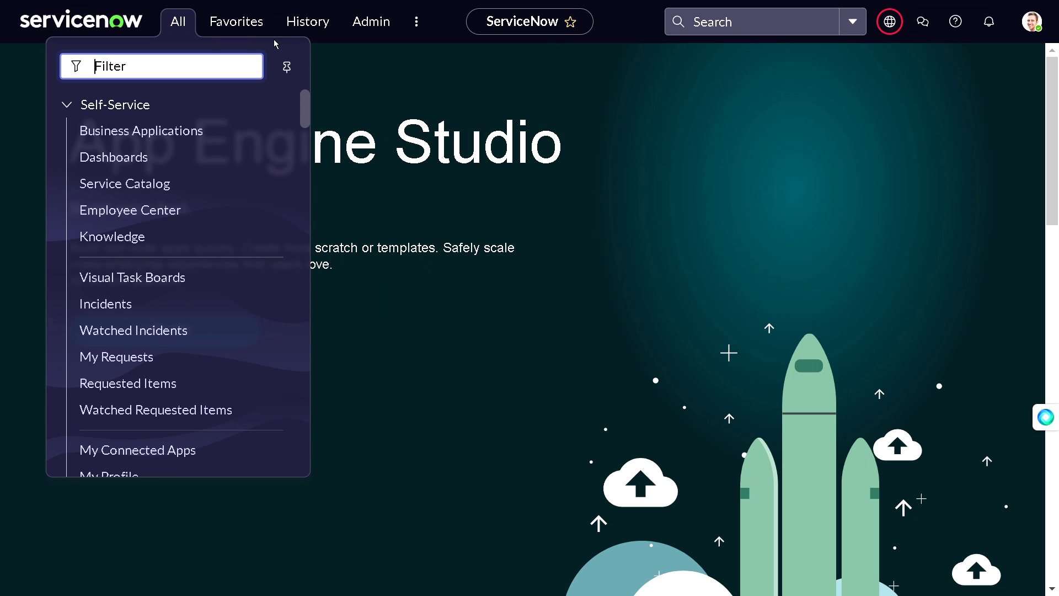
left_click(327, 28)
left_click(253, 137)
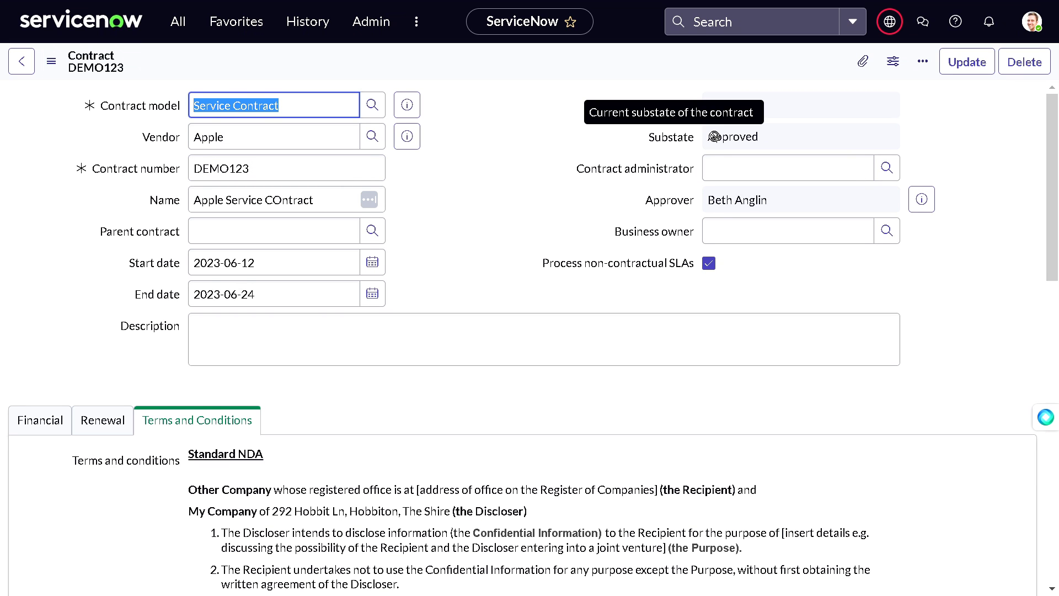
left_click(754, 137)
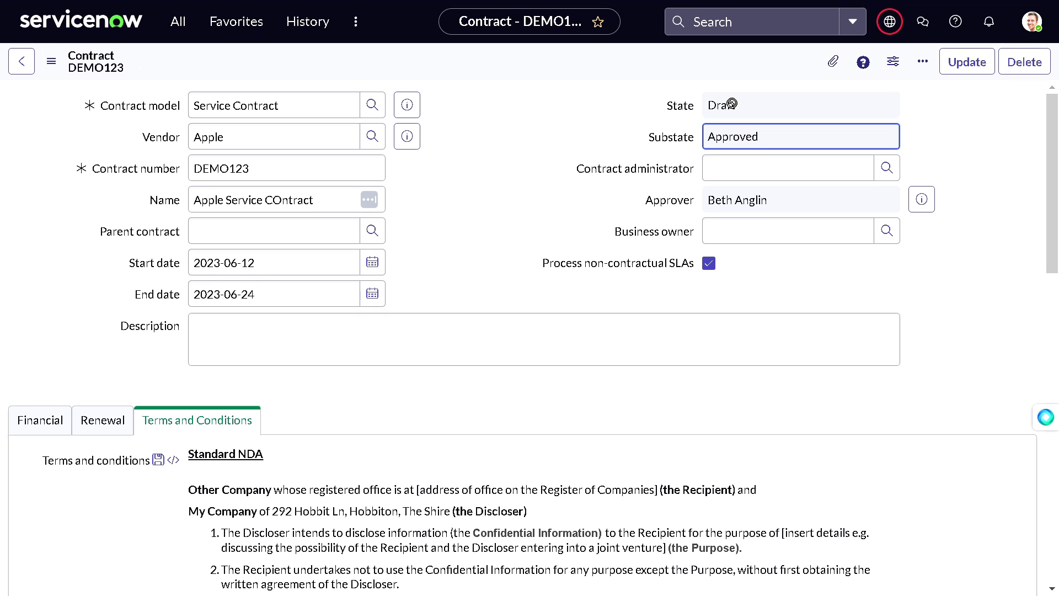
- Select the contract's current Start date value
left_click(144, 263)
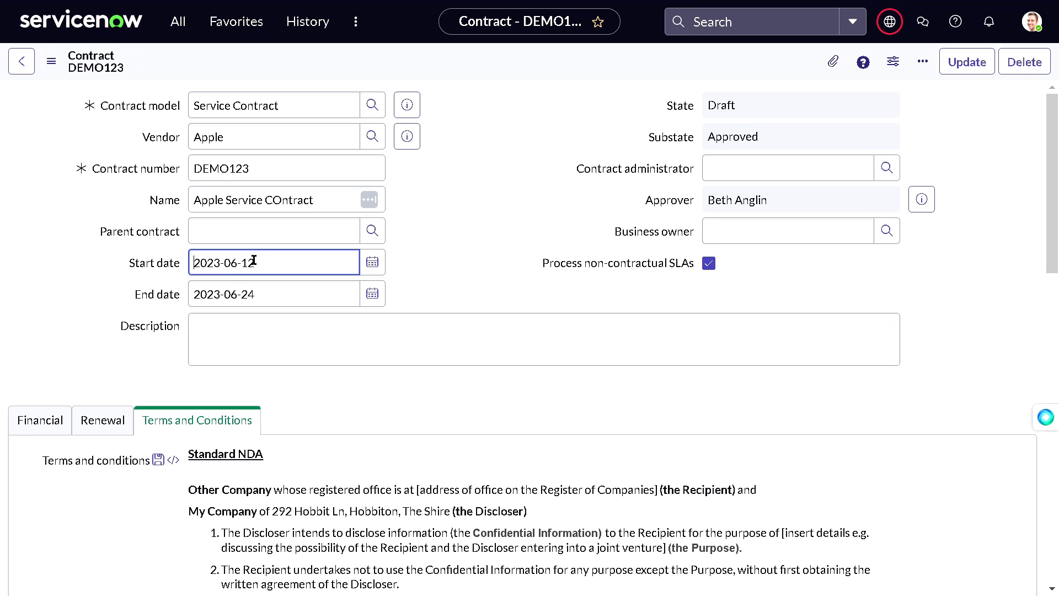
left_click_drag(259, 260, 184, 252)
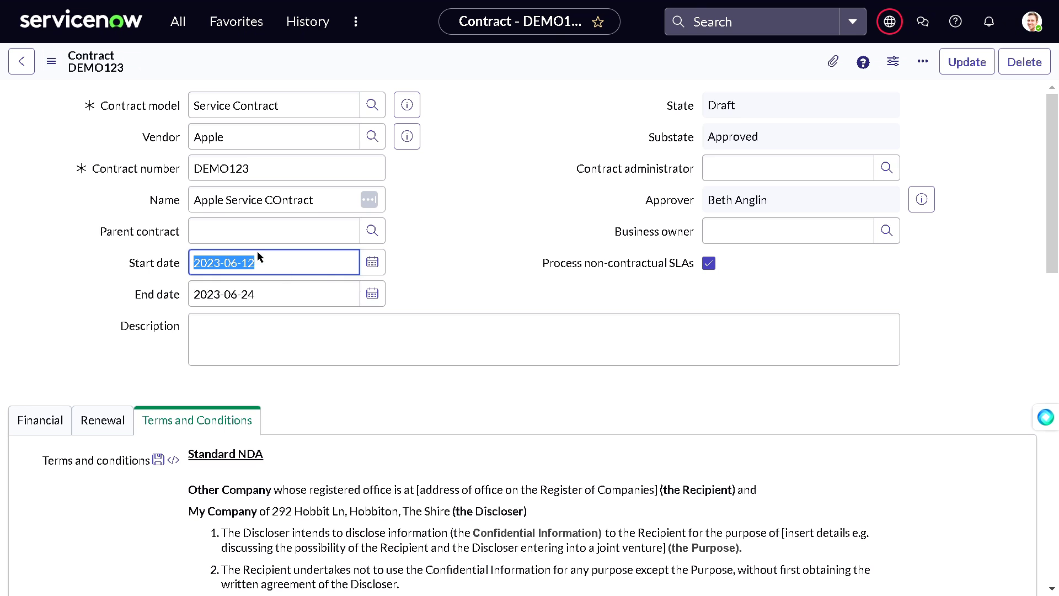
scroll(444, 259, "down", 2)
scroll(444, 259, "down", 4)
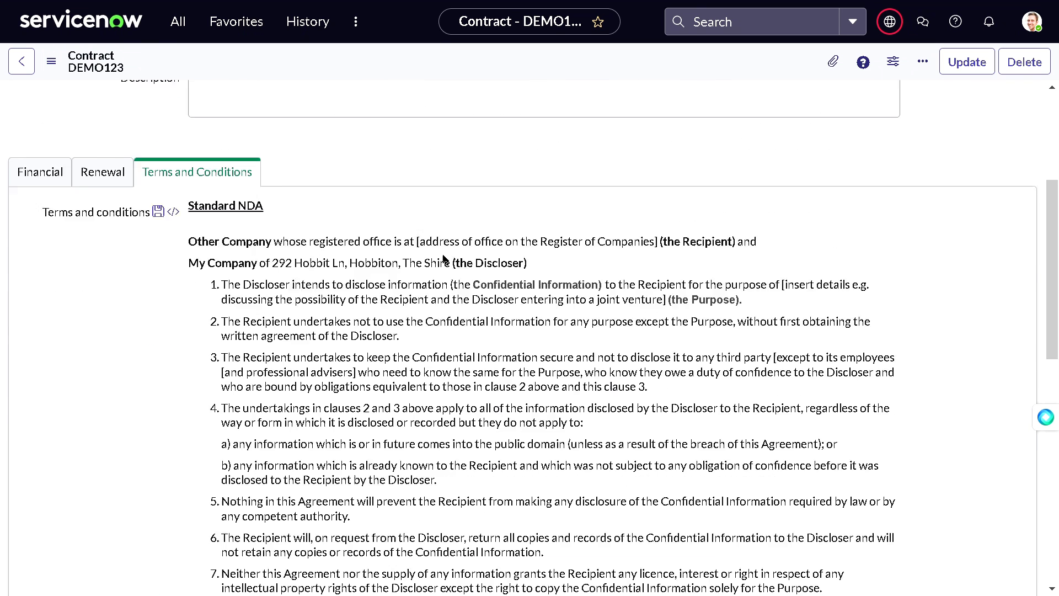
scroll(445, 259, "up", 2)
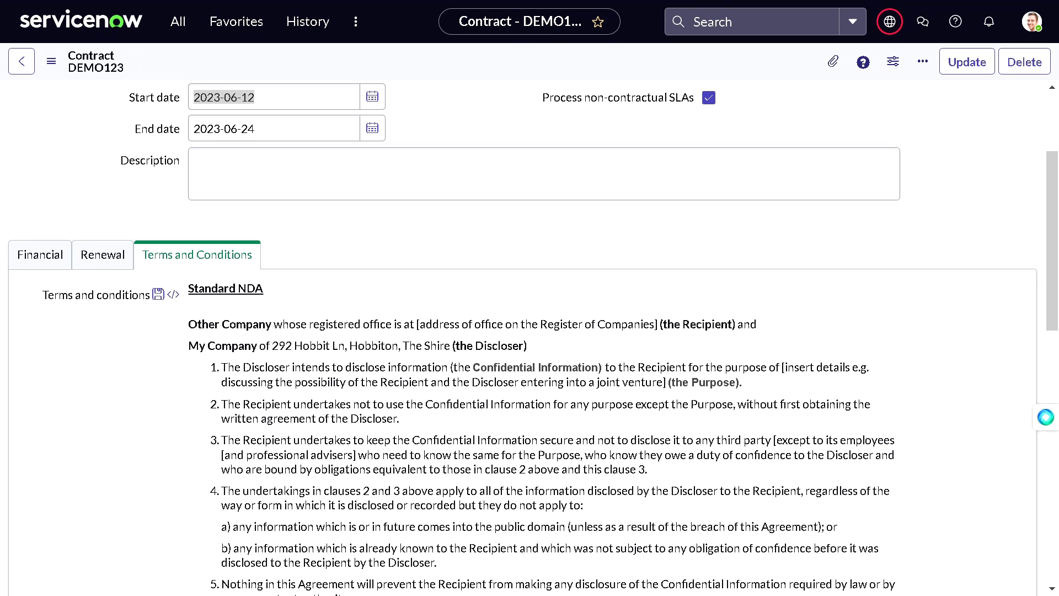
scroll(560, 280, "up", 3)
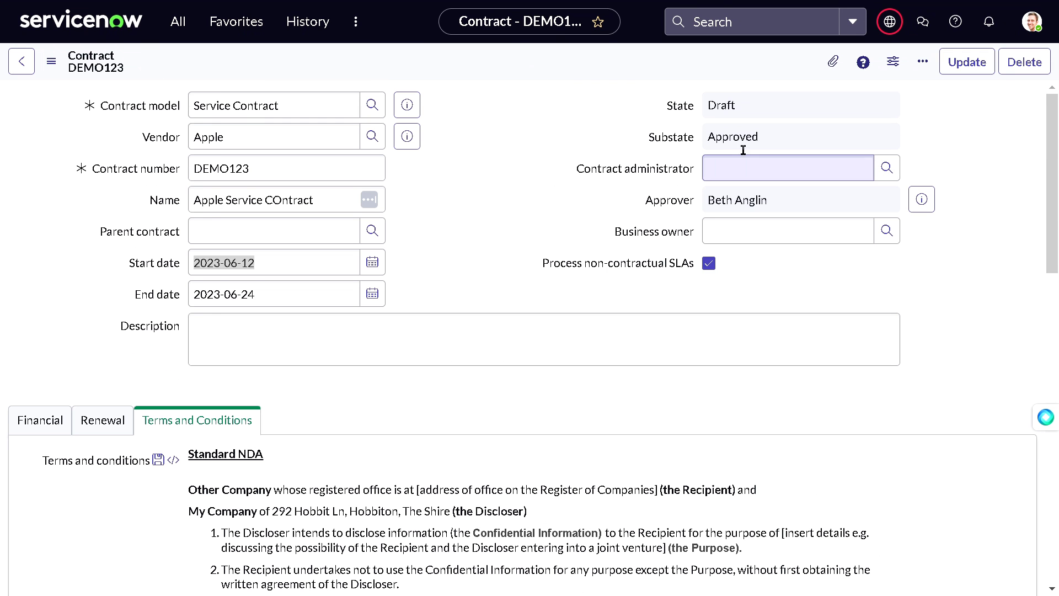
- Set the Start date to today, 2023-06-11, and save the contract
left_click(372, 263)
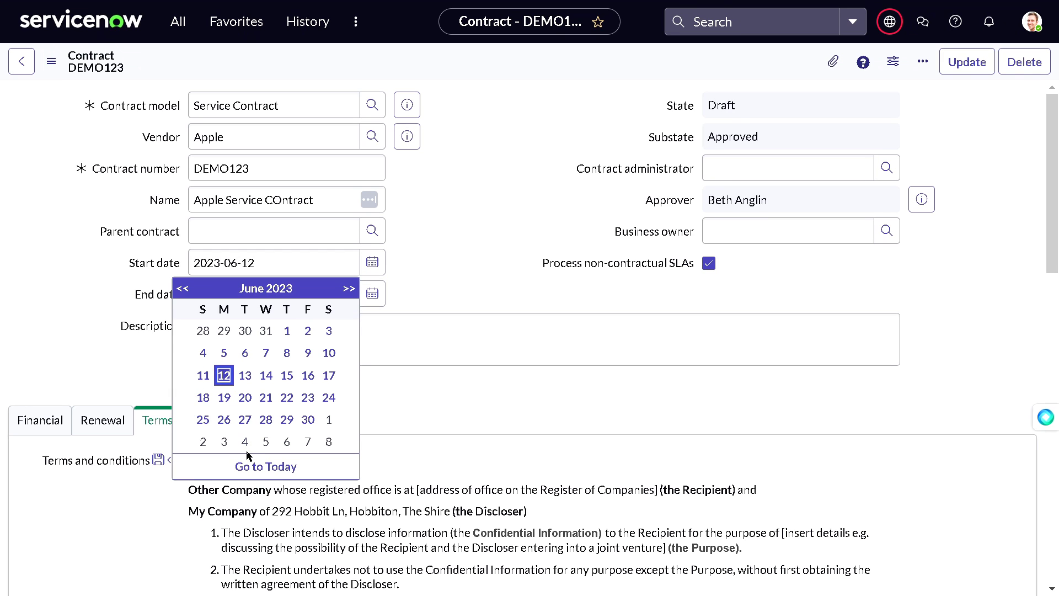
left_click(261, 466)
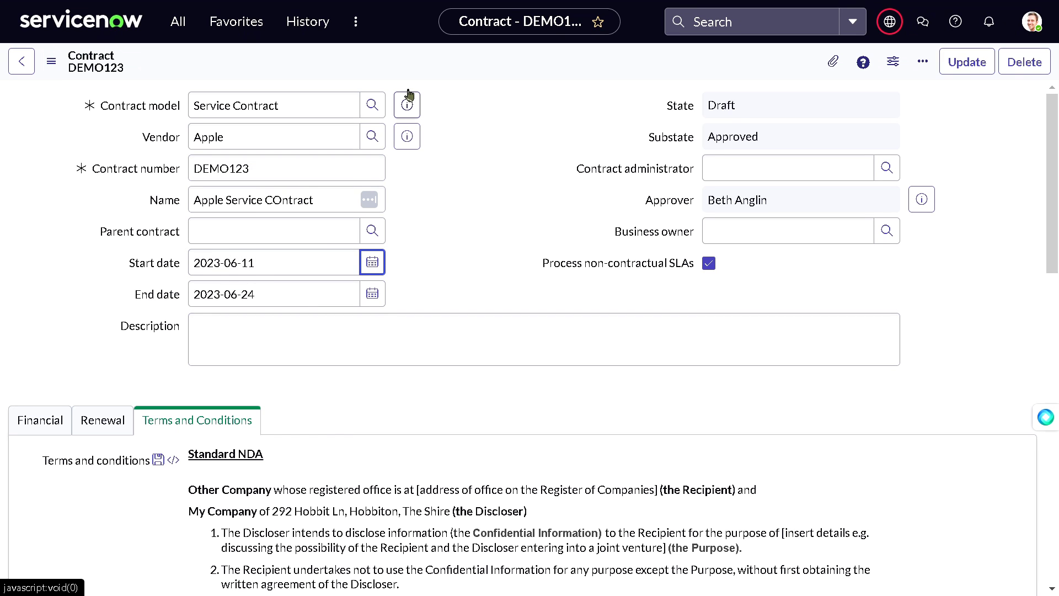
right_click(411, 60)
left_click(421, 69)
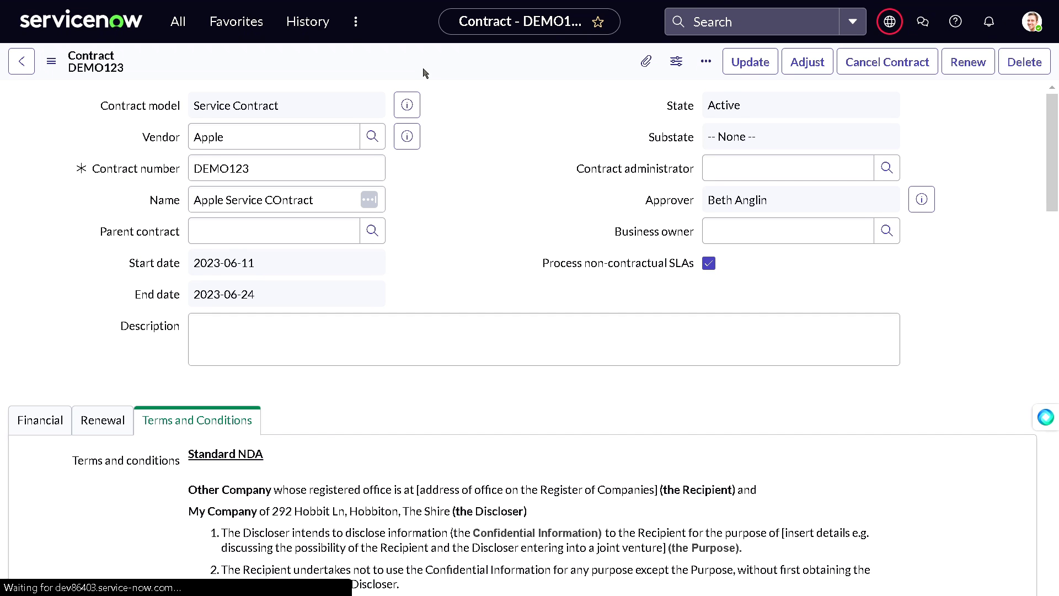
- Check that the contract's State is now Active and Substate None
left_click(728, 107)
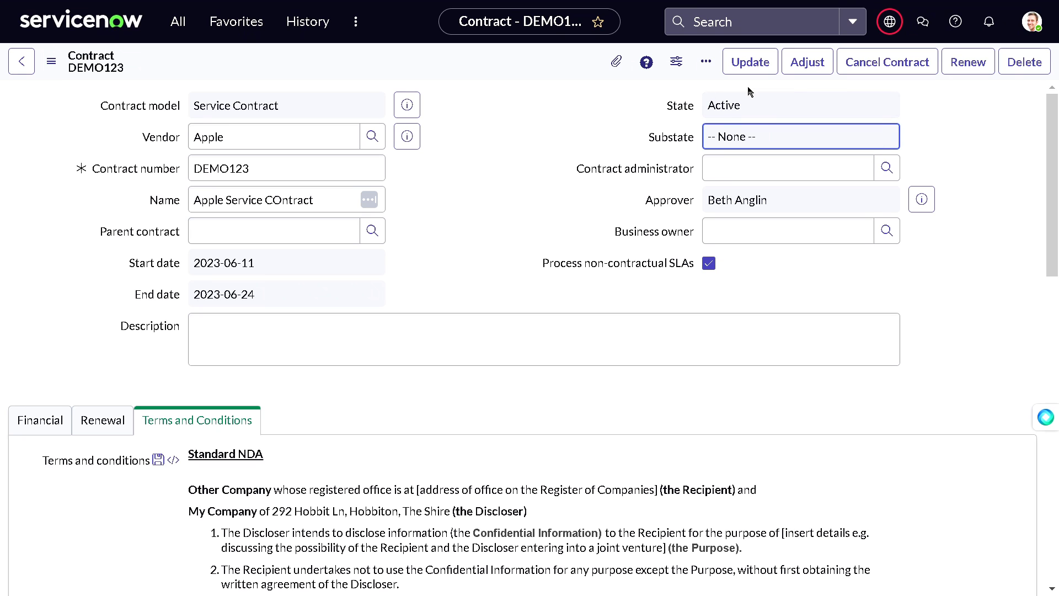
left_click(760, 105)
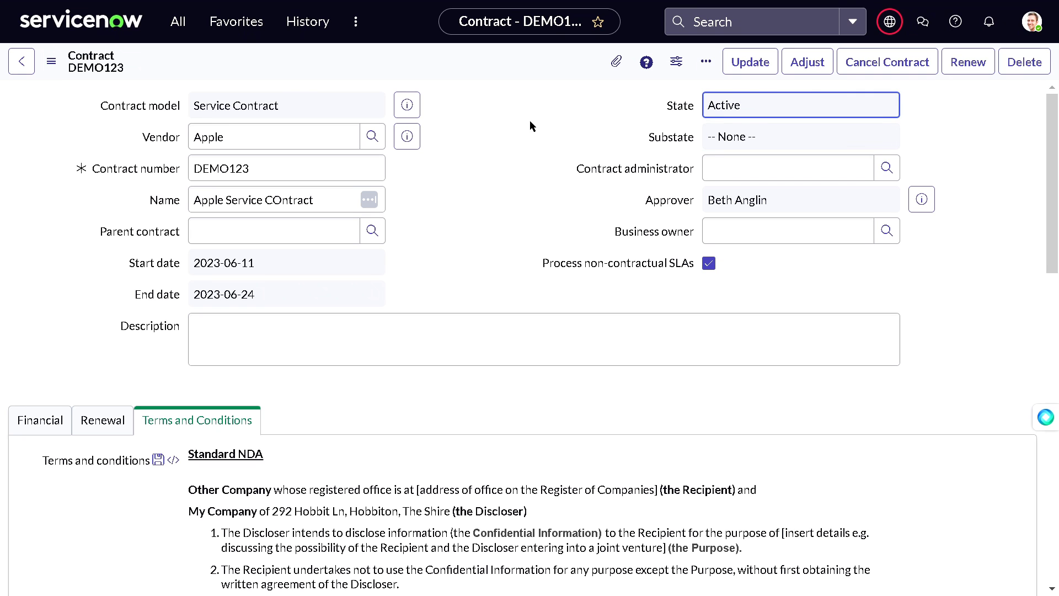
left_click(746, 135)
left_click(735, 106)
- Save the DEMO123 contract record, returning to its form after toggling full screen
scroll(485, 118, "down", 9)
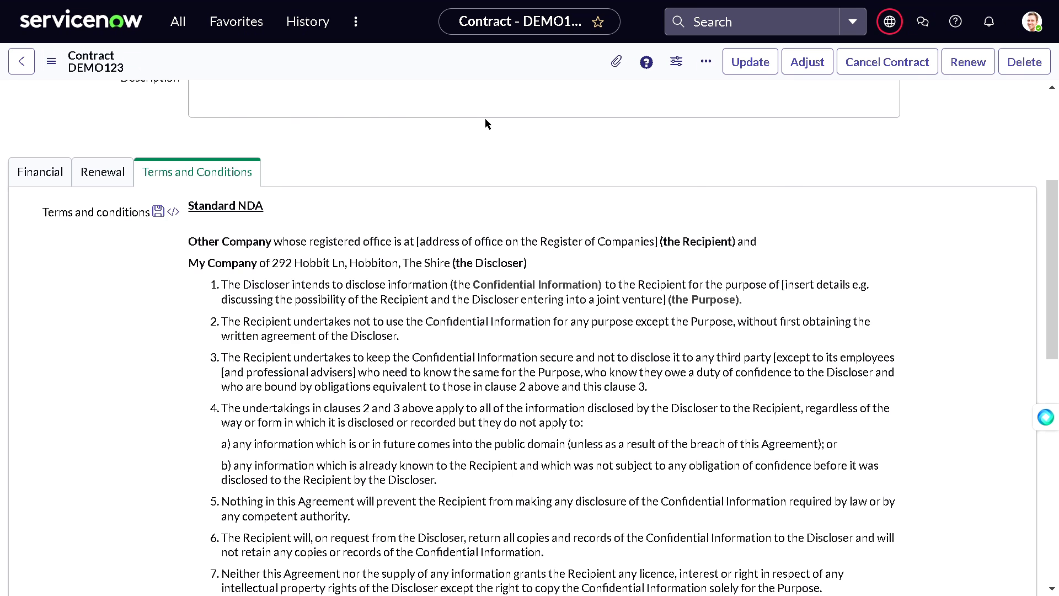
scroll(484, 122, "down", 5)
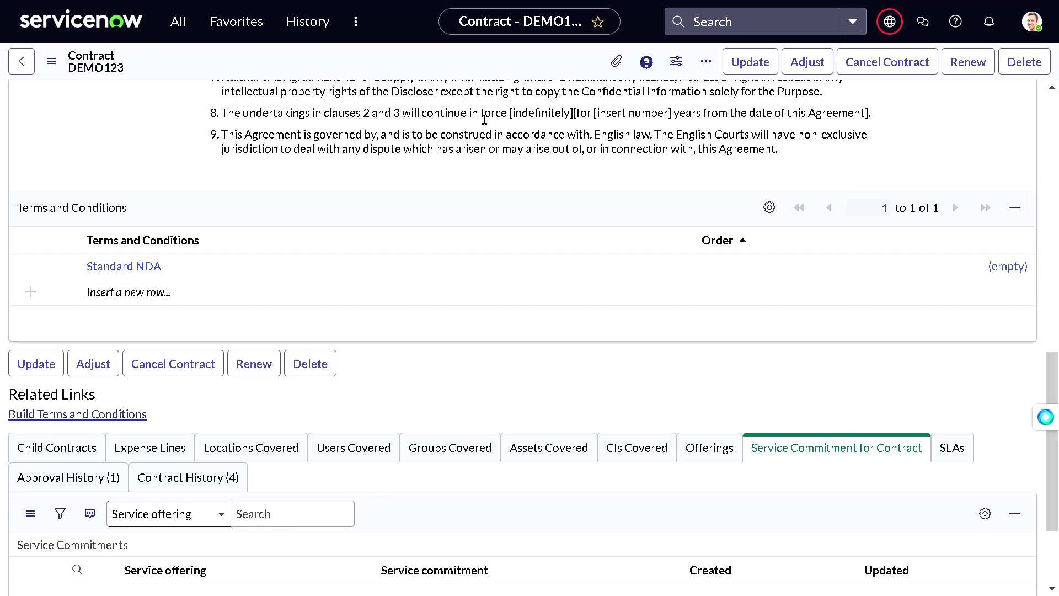
scroll(496, 242, "up", 14)
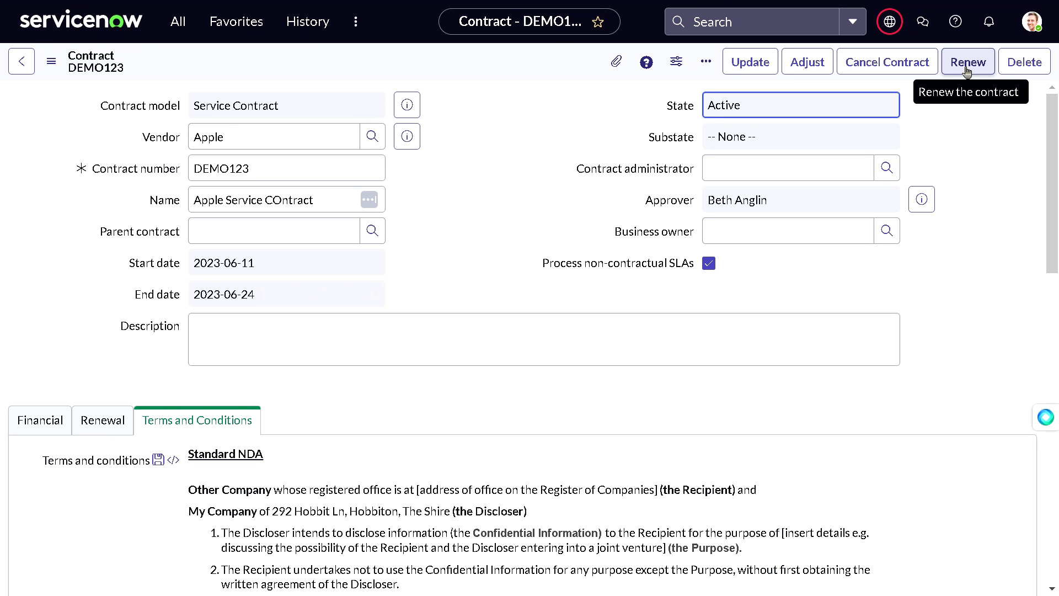
left_click(753, 59)
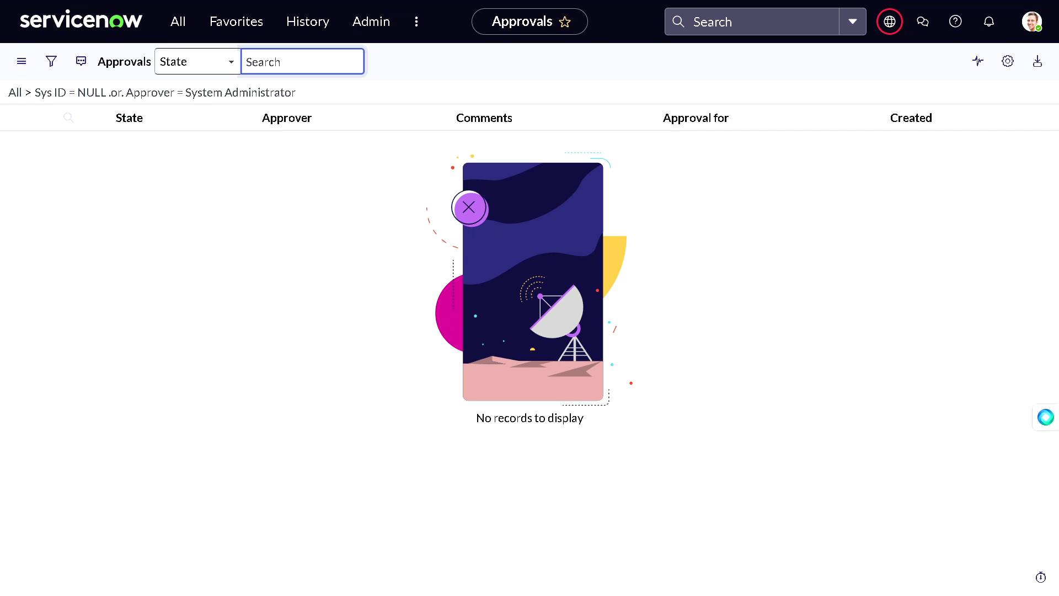
key("F11")
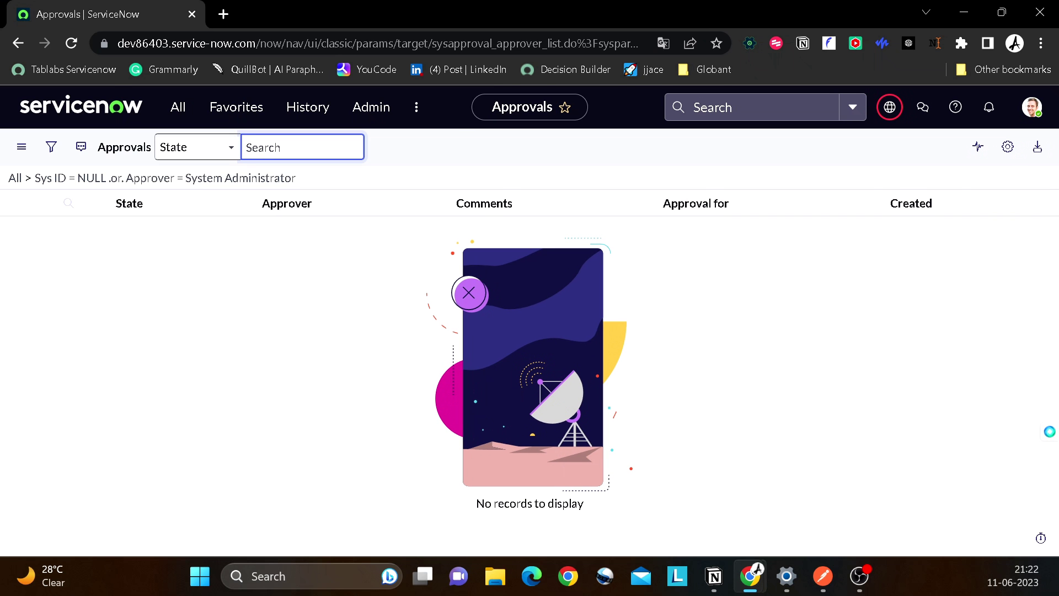
left_click(8, 47)
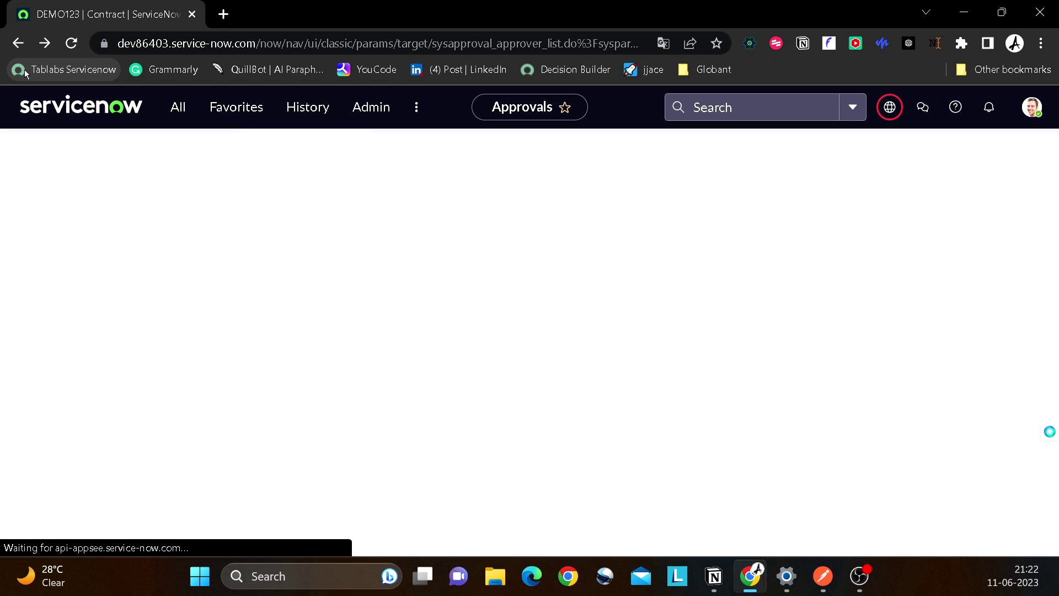
key("F11")
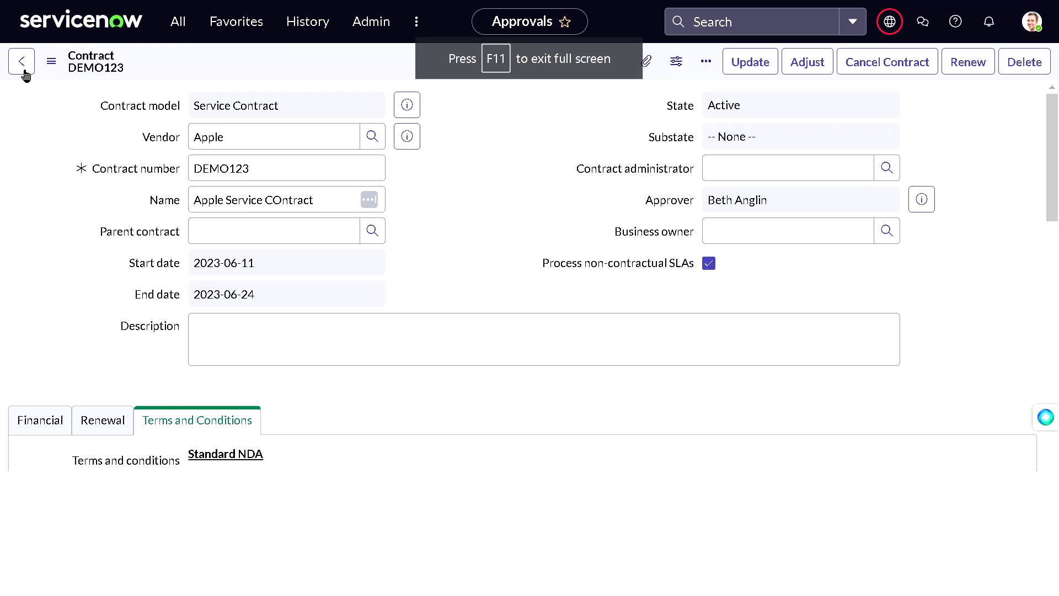
scroll(349, 483, "down", 5)
scroll(348, 484, "down", 6)
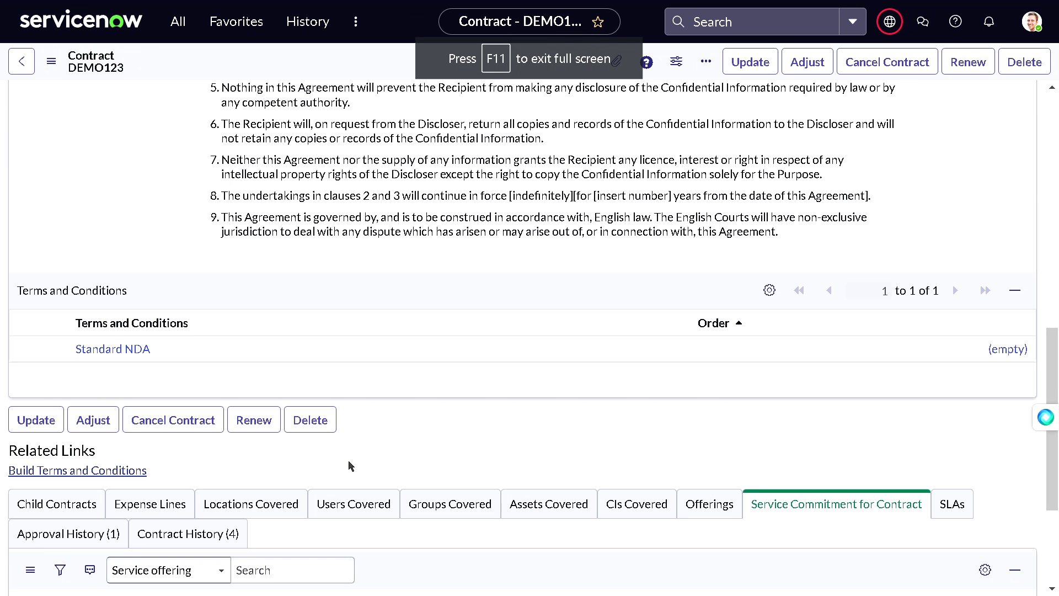
left_click(51, 459)
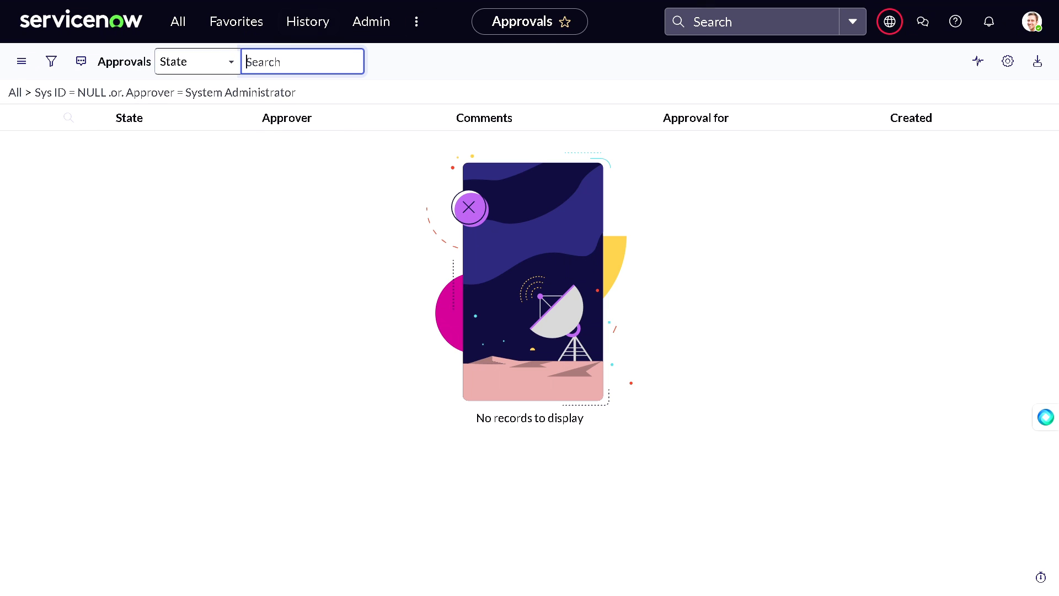
- Reopen Contract DEMO123 from History and append 's' to its name
left_click(322, 21)
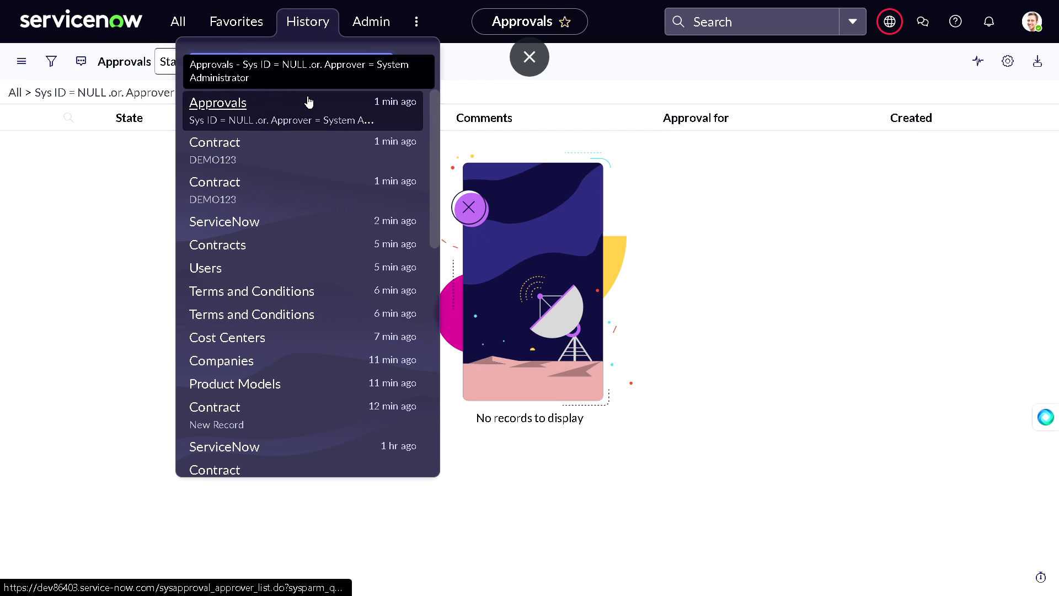
left_click(307, 163)
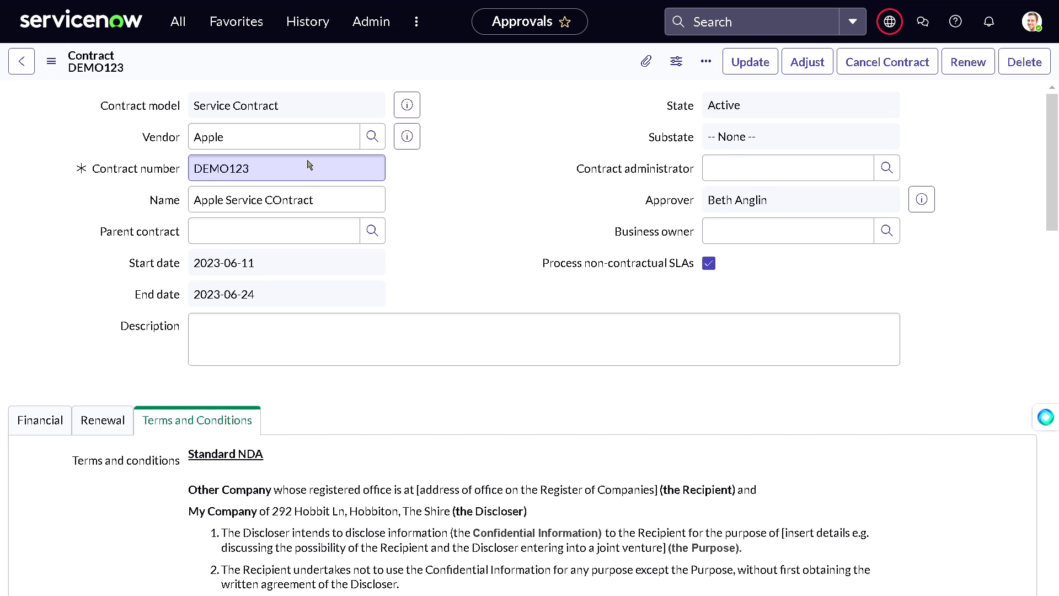
left_click(332, 179)
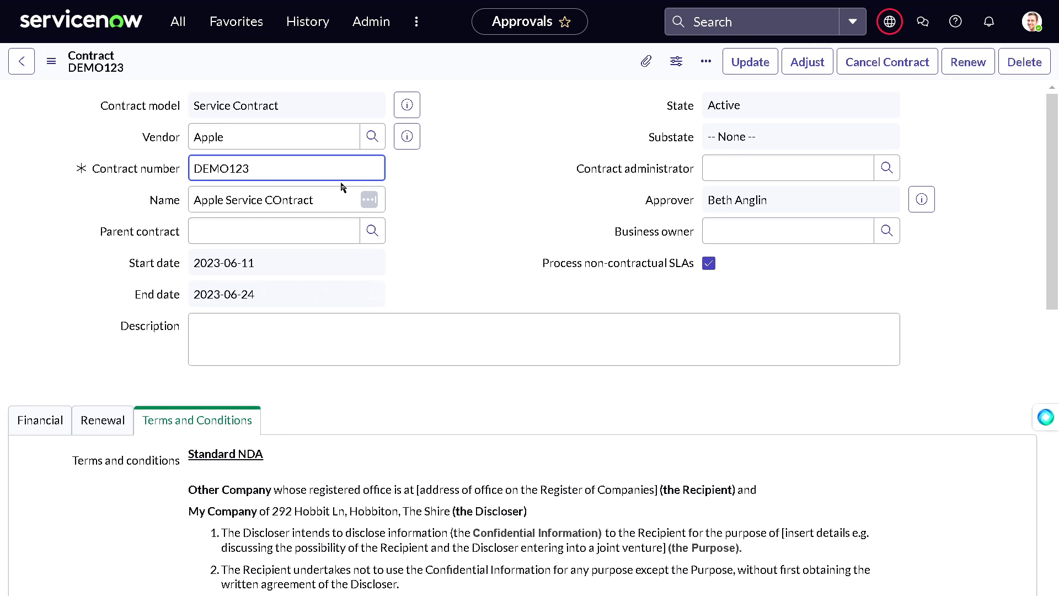
left_click(343, 195)
type("s")
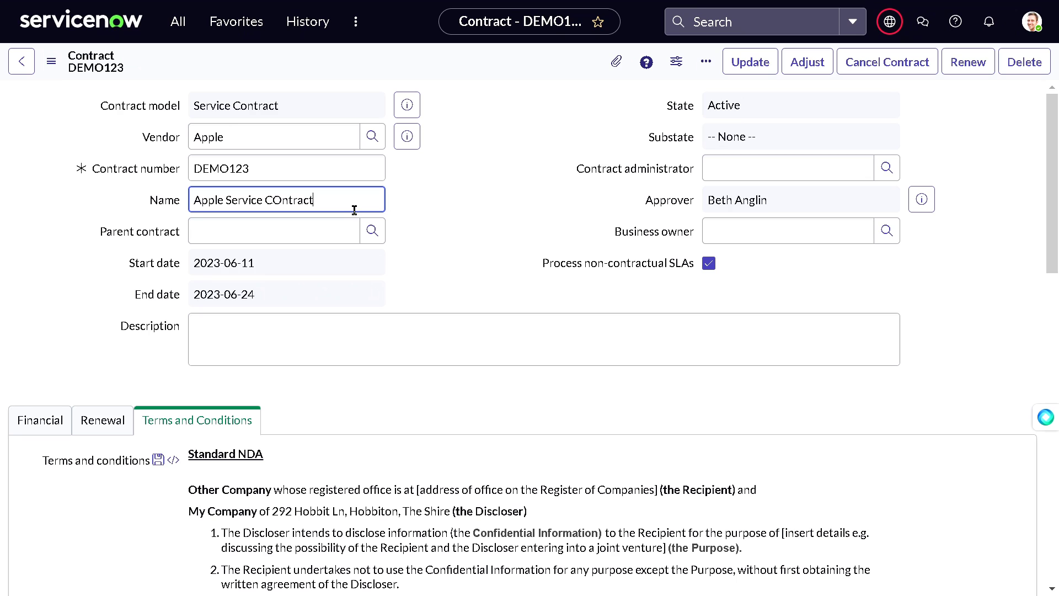
- Open the Adjust dialog, review its Start date and Payment amount, then close it unsubmitted
left_click(821, 65)
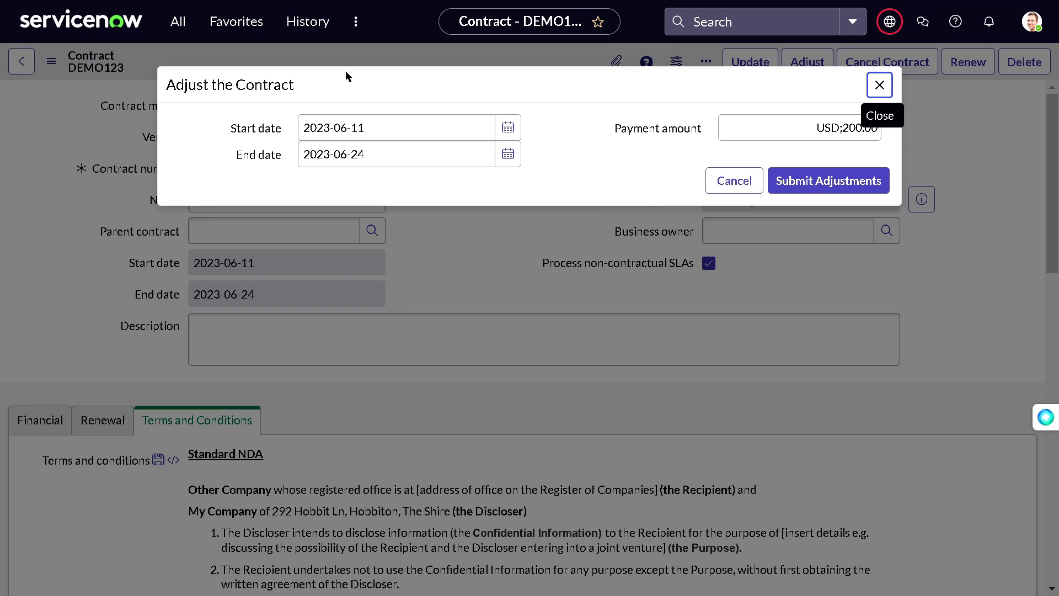
left_click_drag(390, 118, 259, 134)
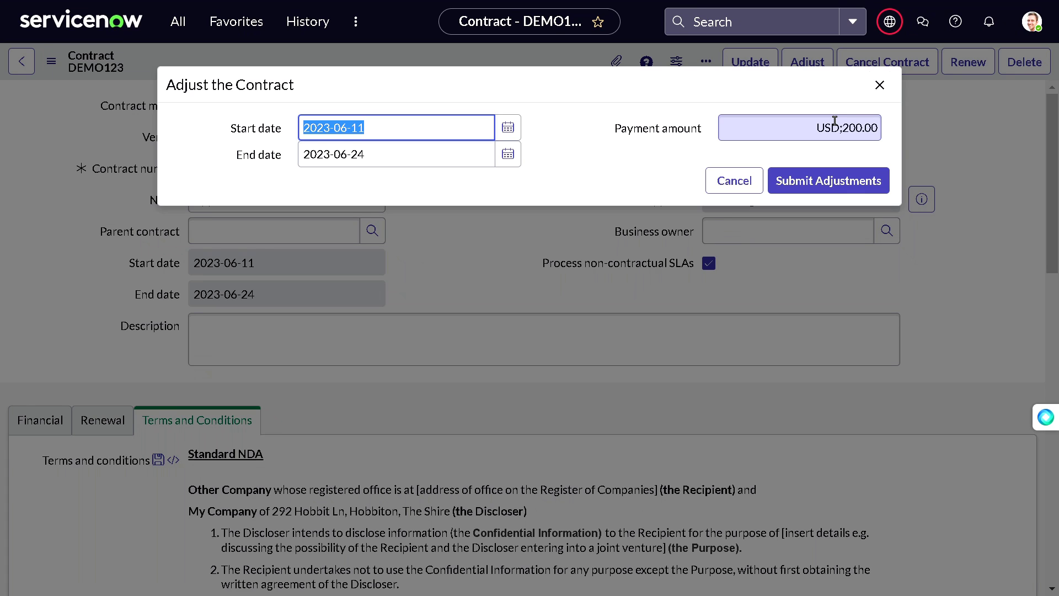
left_click_drag(833, 126, 889, 145)
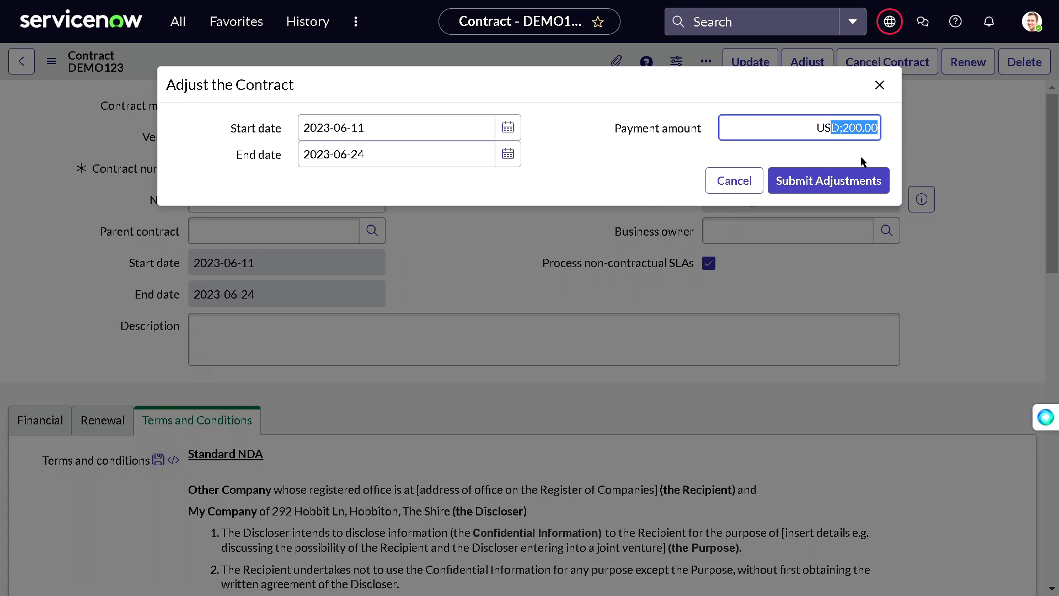
left_click(799, 178)
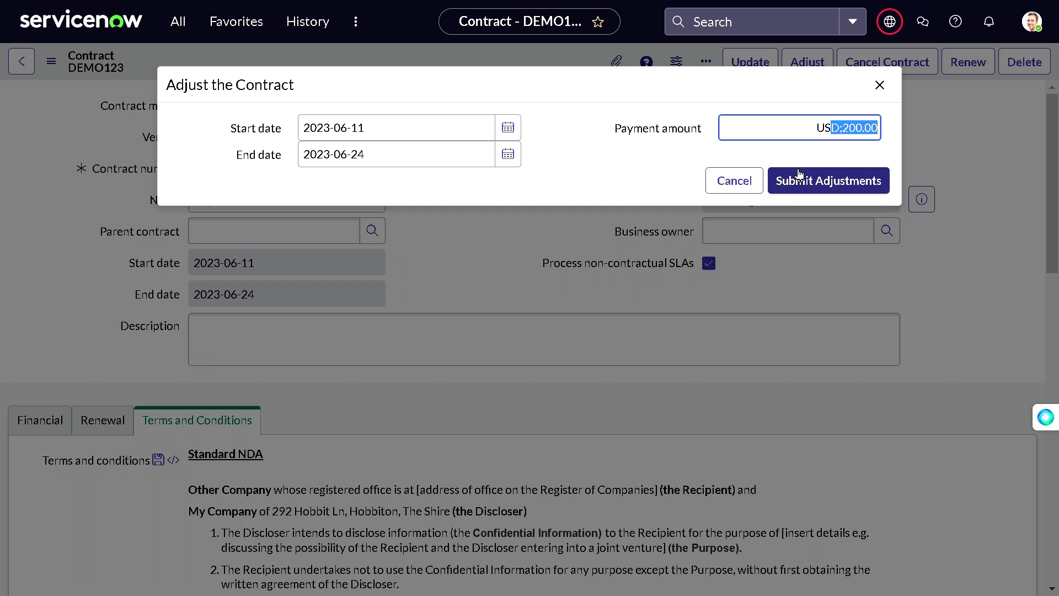
left_click(873, 94)
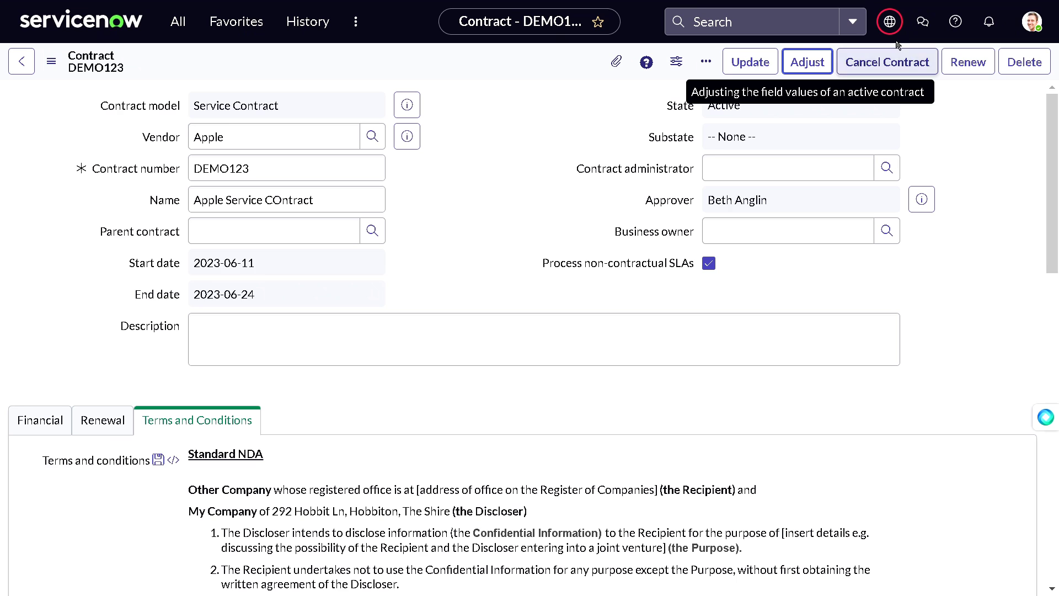
left_click(962, 64)
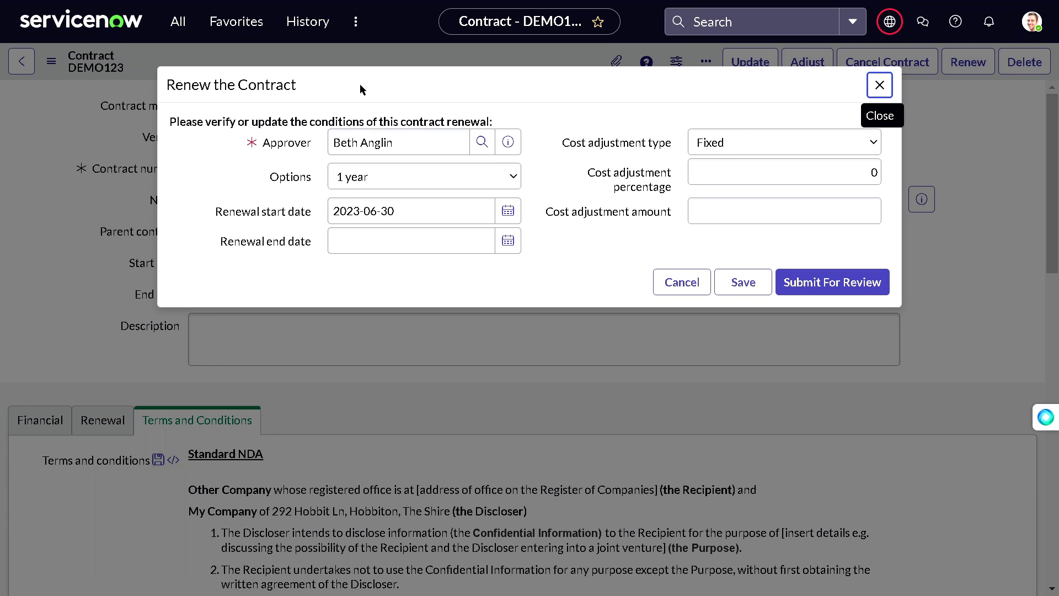
left_click(872, 91)
scroll(515, 255, "down", 10)
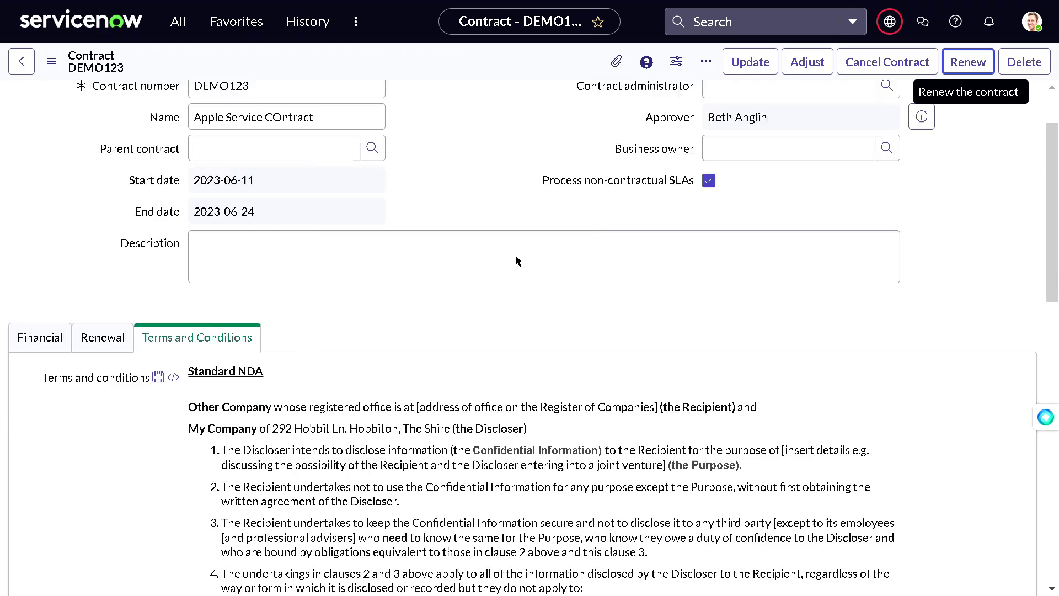
scroll(517, 259, "up", 10)
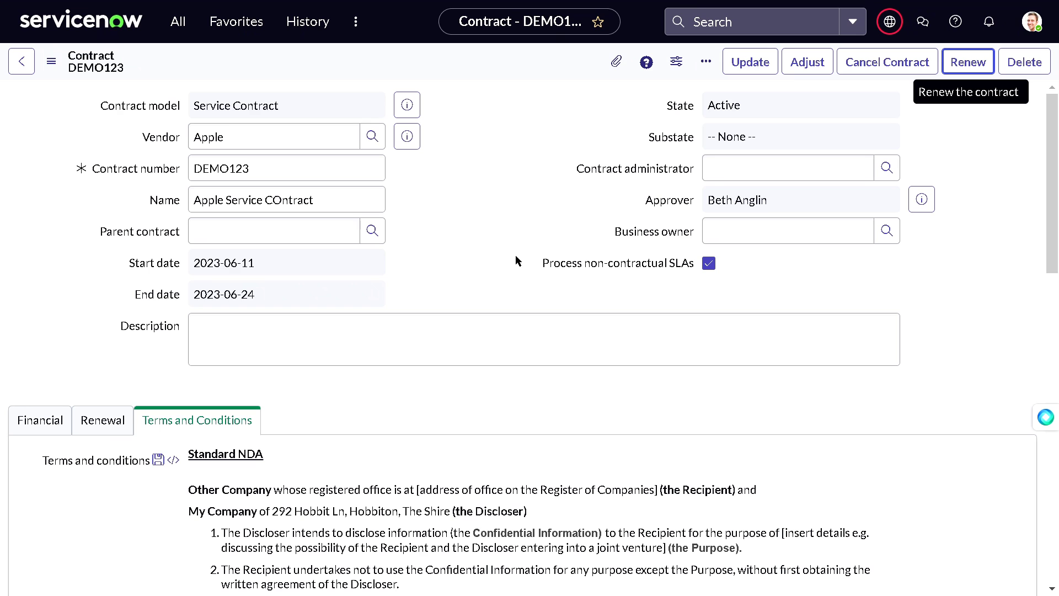
- Filter the navigator for 'contract' and open the Contract > Overview dashboard
left_click(178, 22)
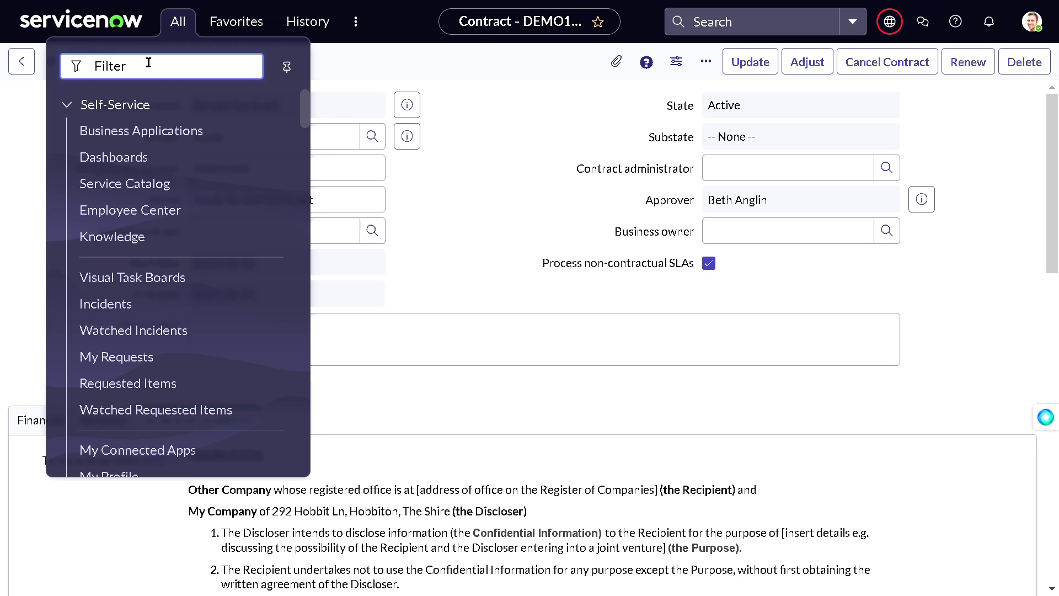
type("con")
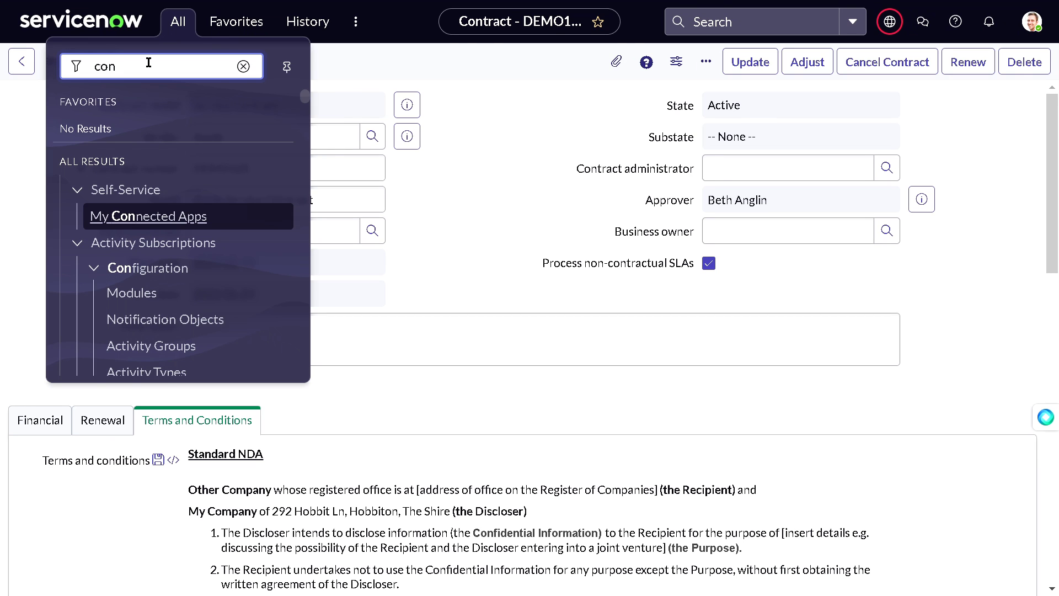
type("tract")
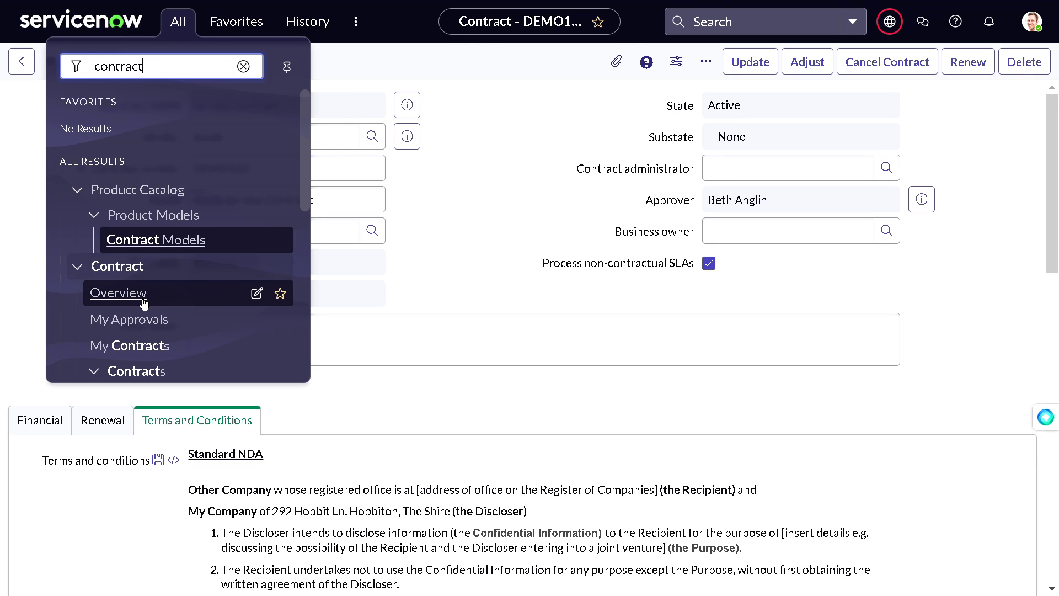
left_click(144, 303)
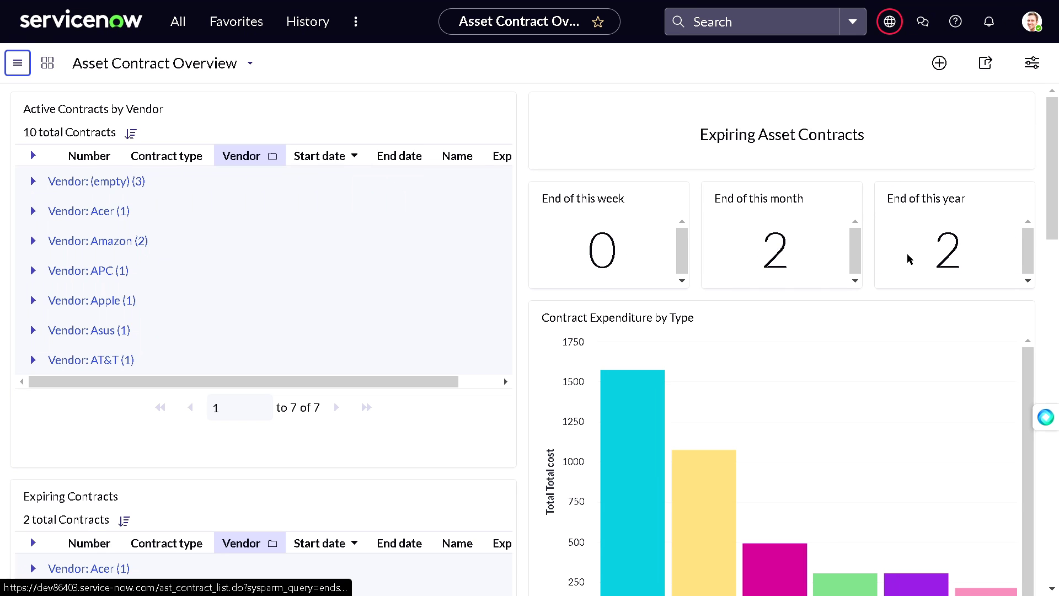
- Review the dashboard's expenditure-by-vendor bars (Asus highest at $1,578.60) and 113-contract Asset Contracts List
scroll(852, 308, "down", 1)
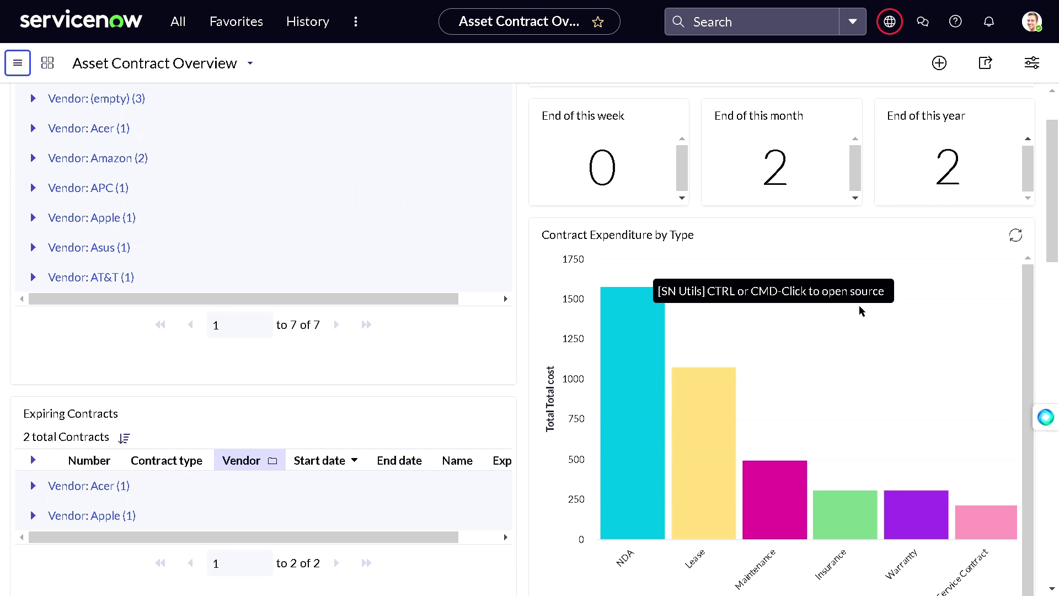
scroll(874, 298, "down", 2)
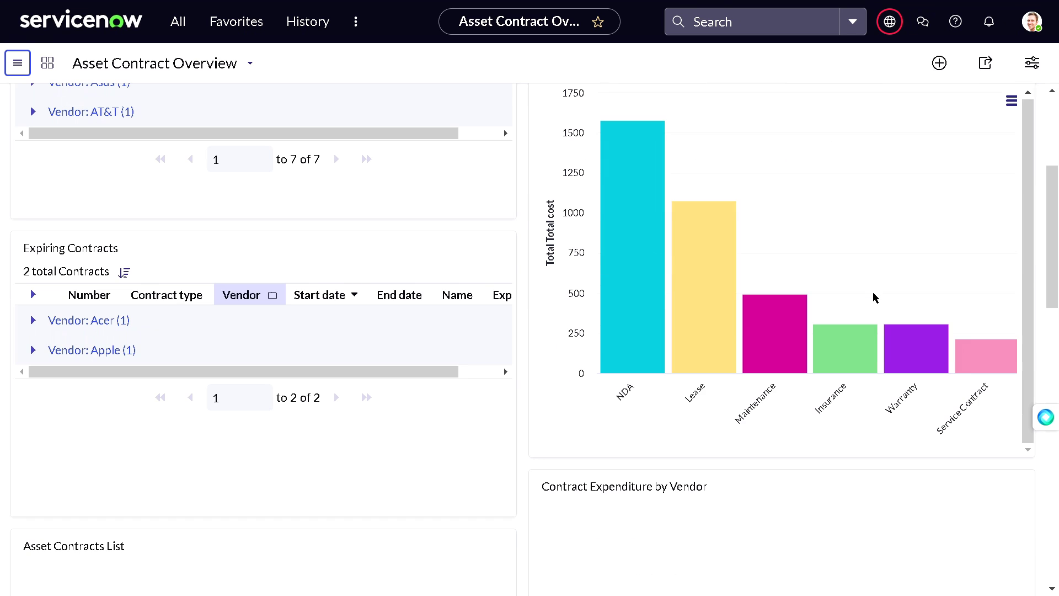
mouse_move(756, 319)
scroll(756, 318, "down", 2)
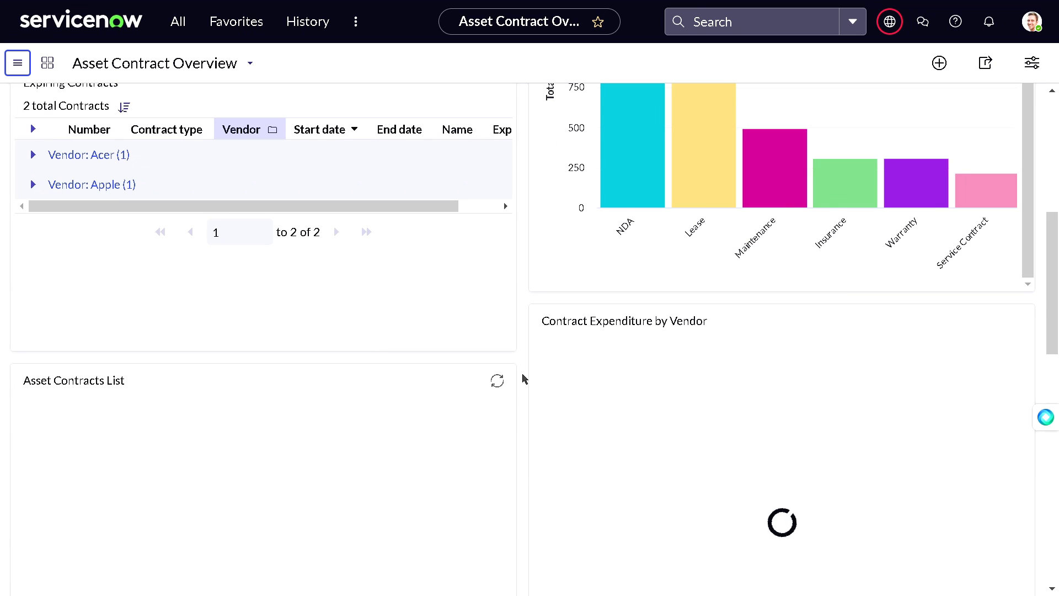
scroll(704, 336, "down", 1)
mouse_move(621, 306)
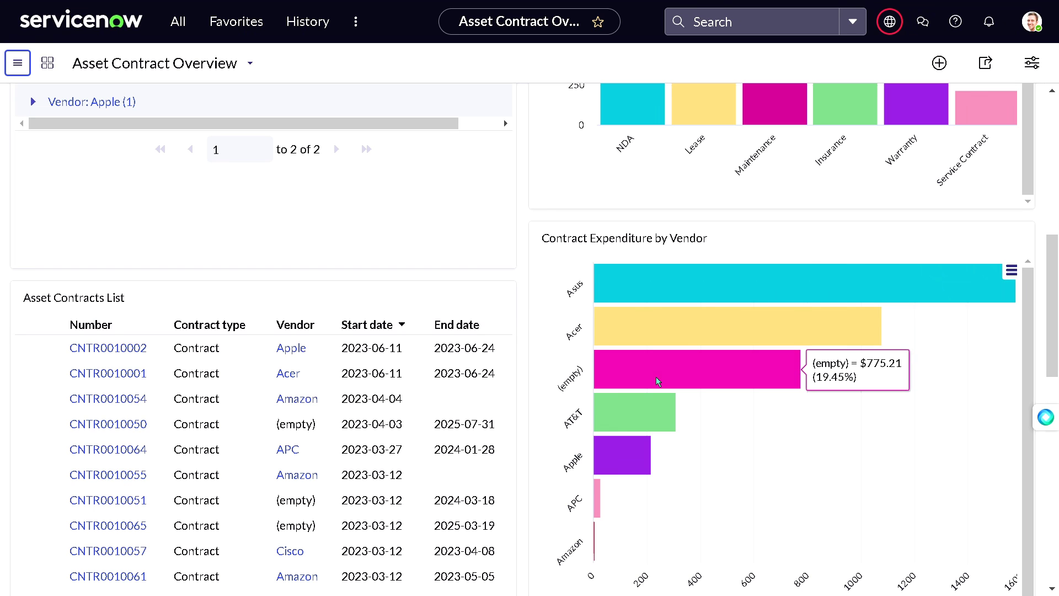
mouse_move(637, 343)
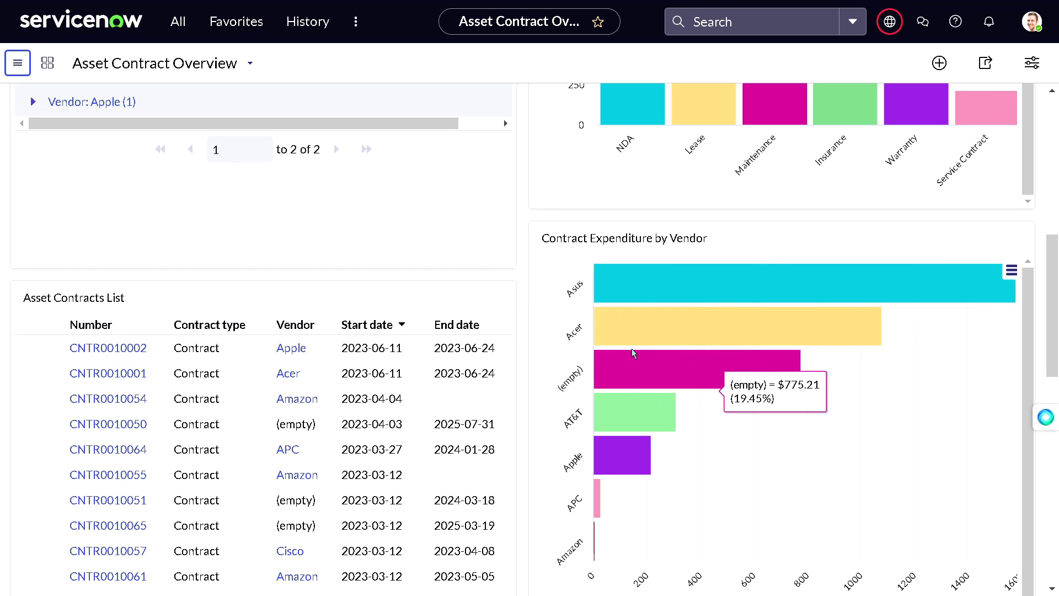
mouse_move(619, 455)
scroll(326, 375, "down", 3)
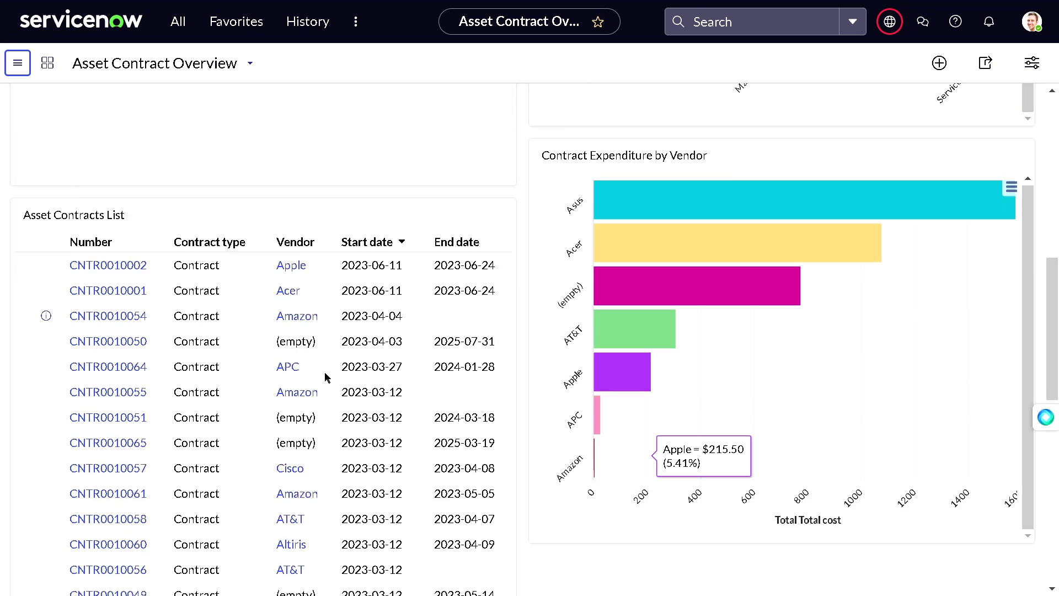
scroll(182, 214, "down", 10)
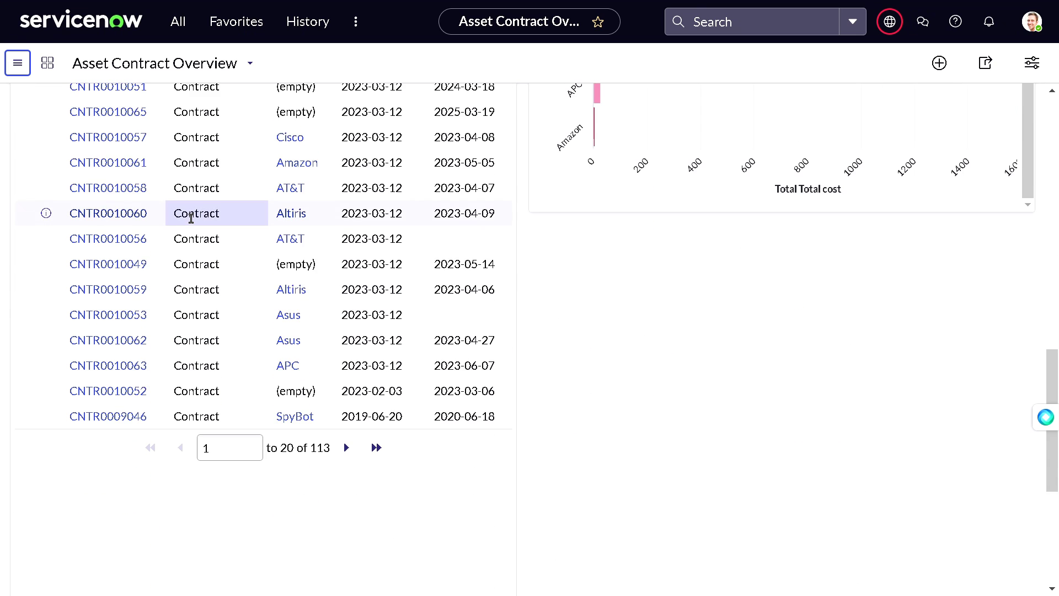
scroll(523, 306, "up", 15)
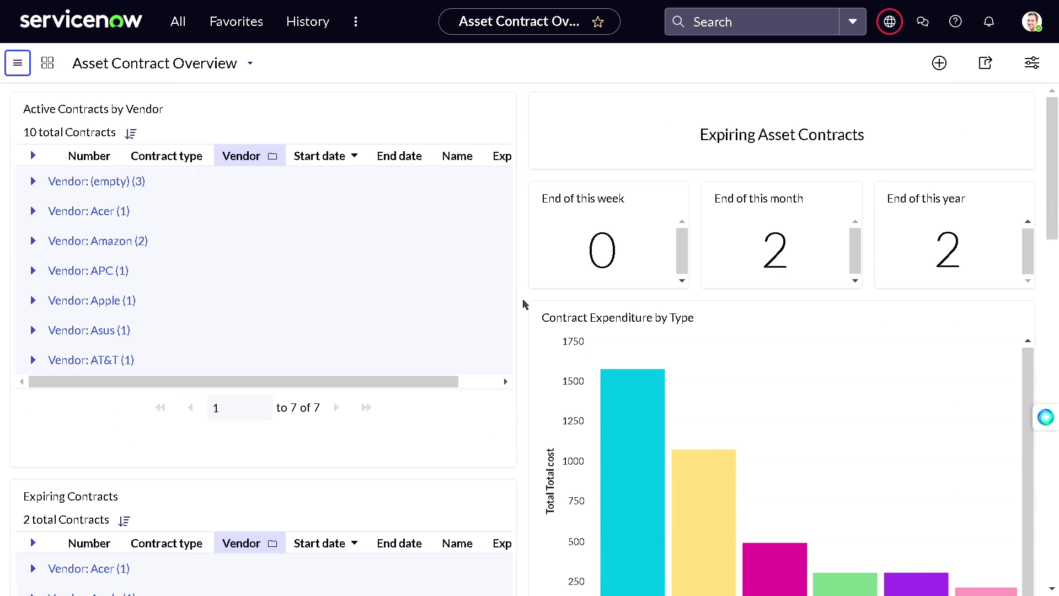
- Open the filtered list from the '2' contracts count under End of this month
left_click(241, 73)
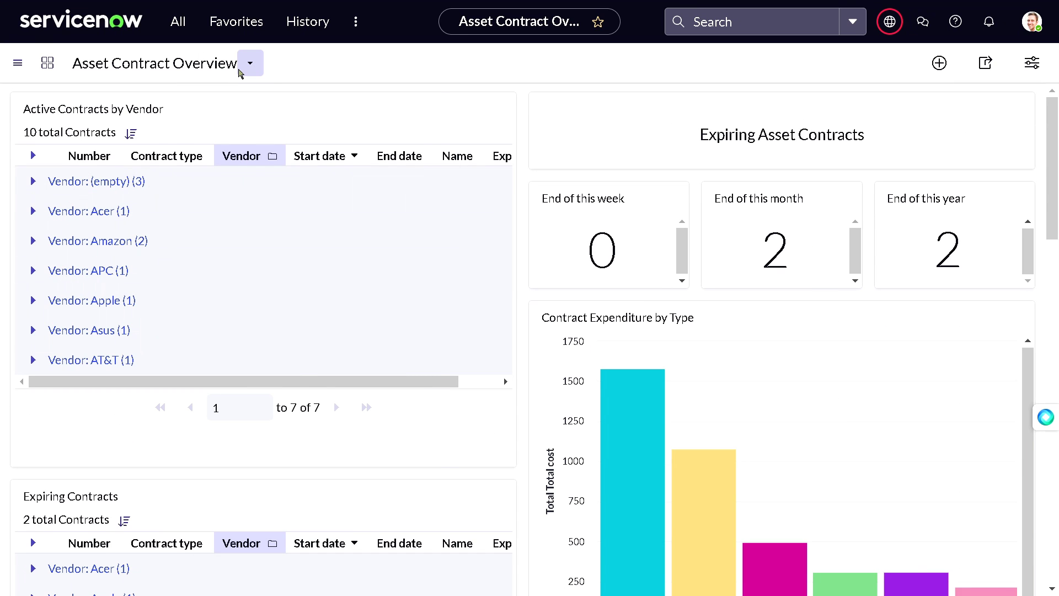
left_click(437, 66)
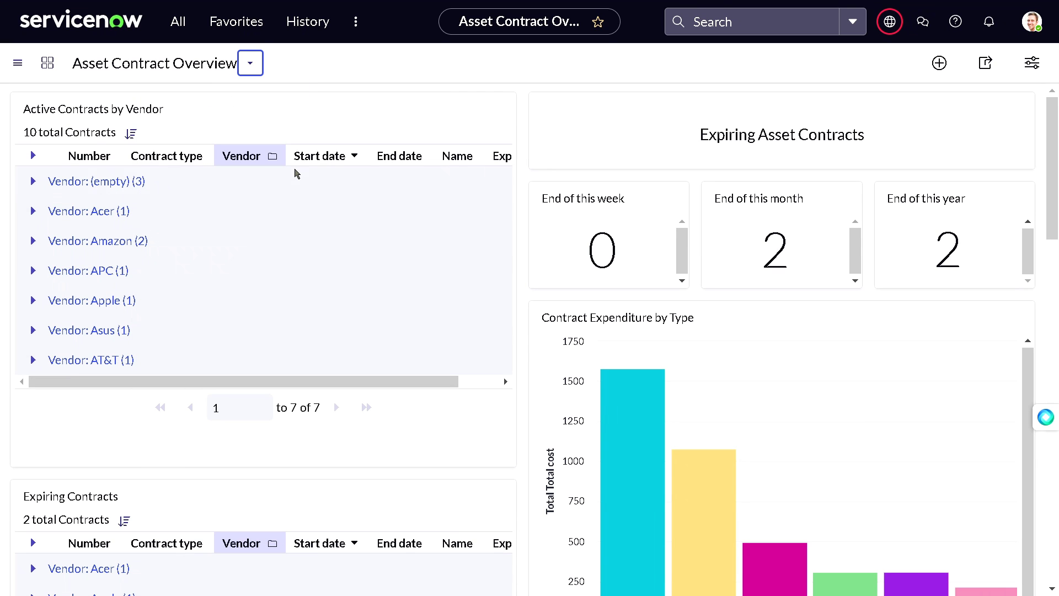
scroll(792, 157, "down", 3)
scroll(772, 187, "up", 3)
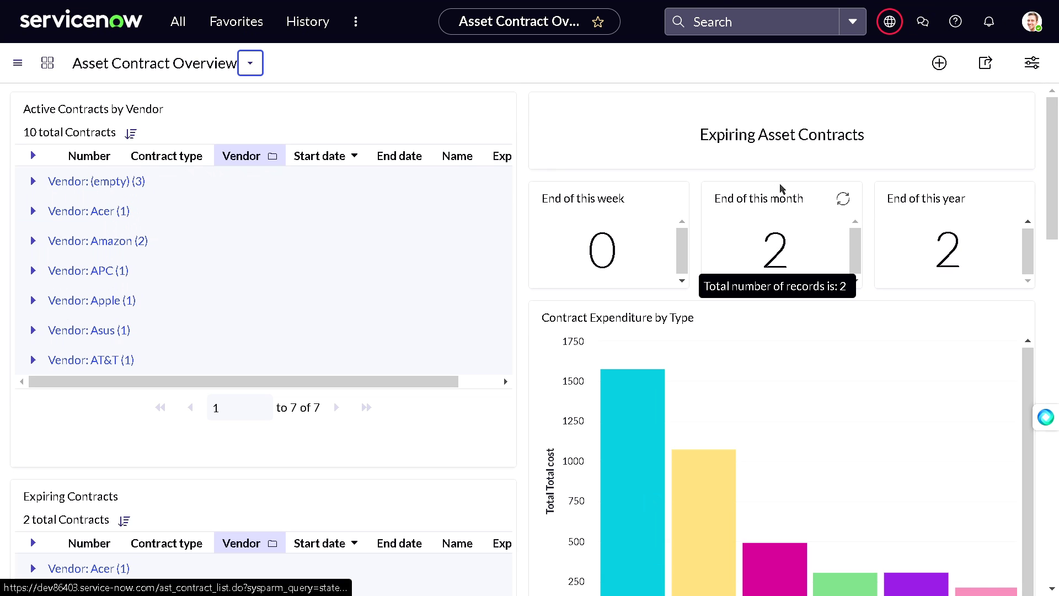
left_click(770, 238)
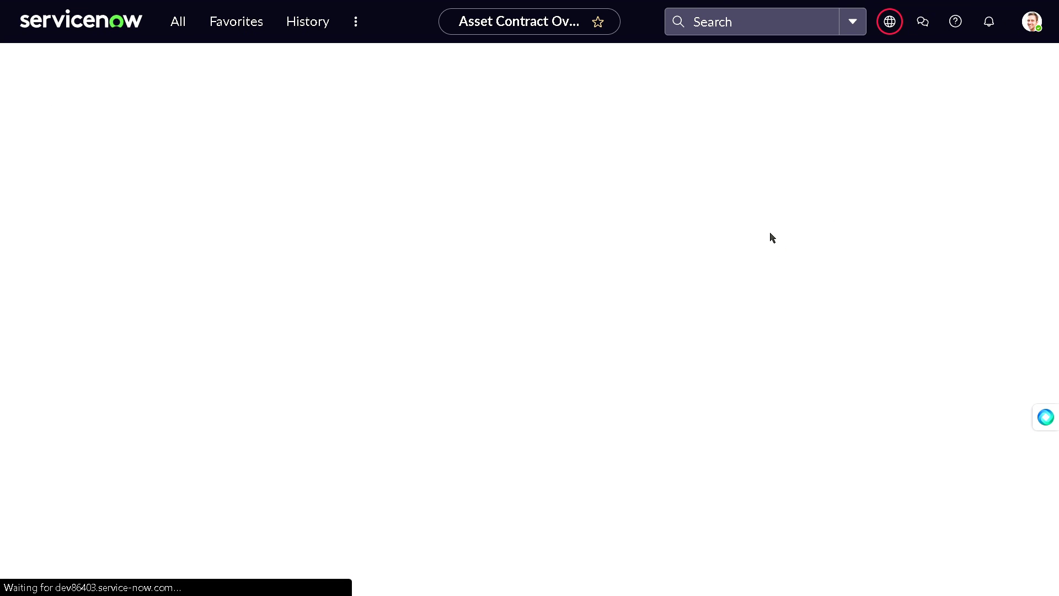